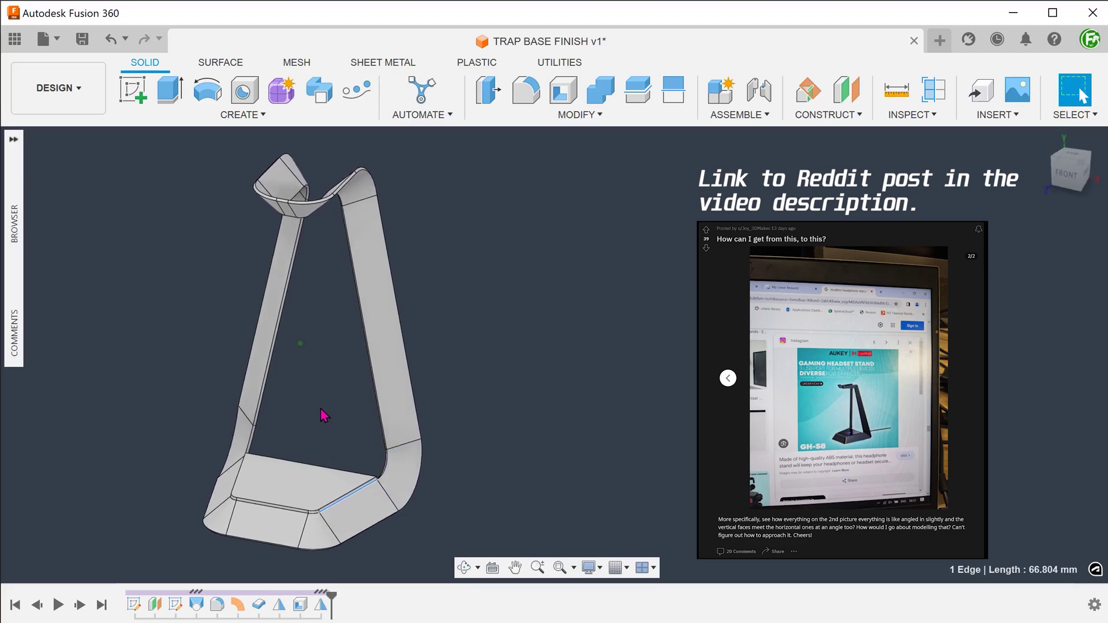
pyautogui.click(359, 196)
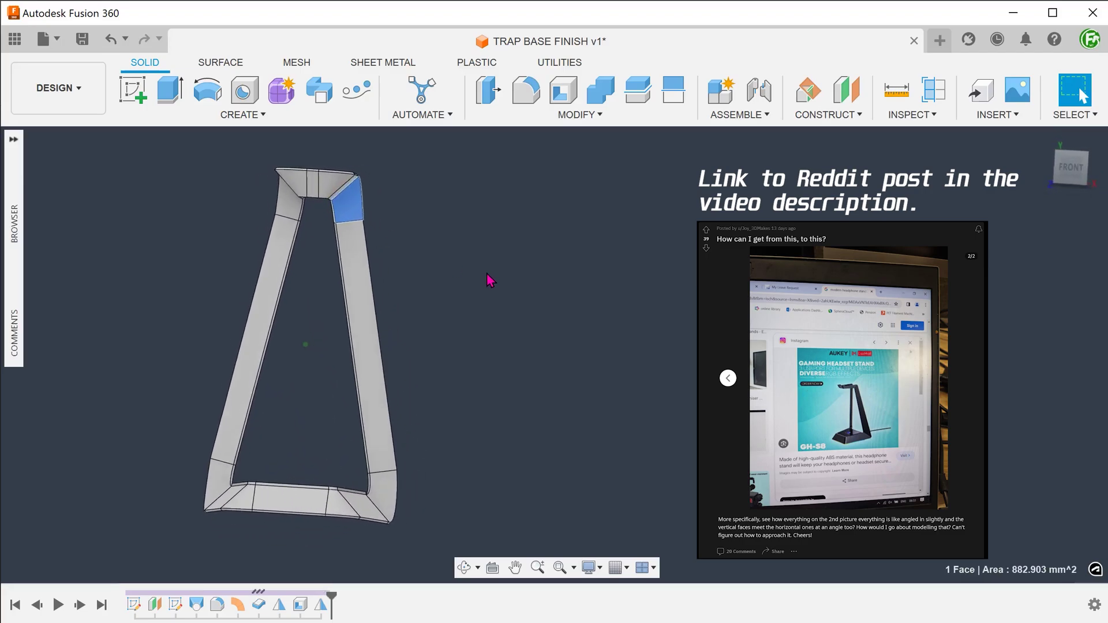
pyautogui.click(488, 277)
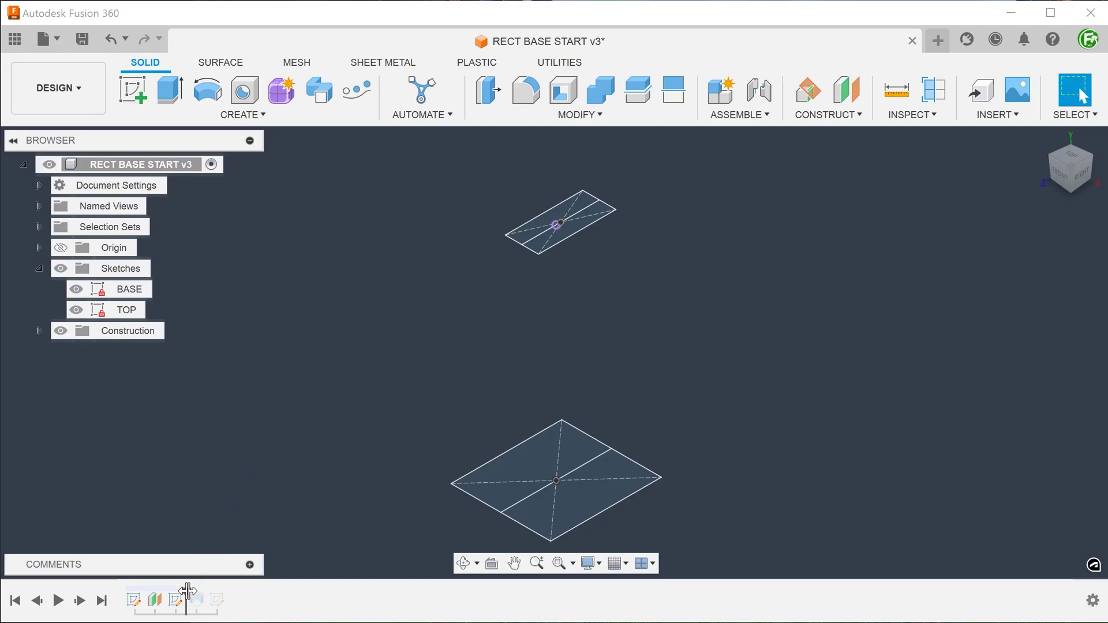
# Step: Roll the timeline forward to its end, hide the BASE and TOP sketches, and show the INNER SPACE sketch
pyautogui.moveTo(186, 593); pyautogui.dragTo(228, 595)
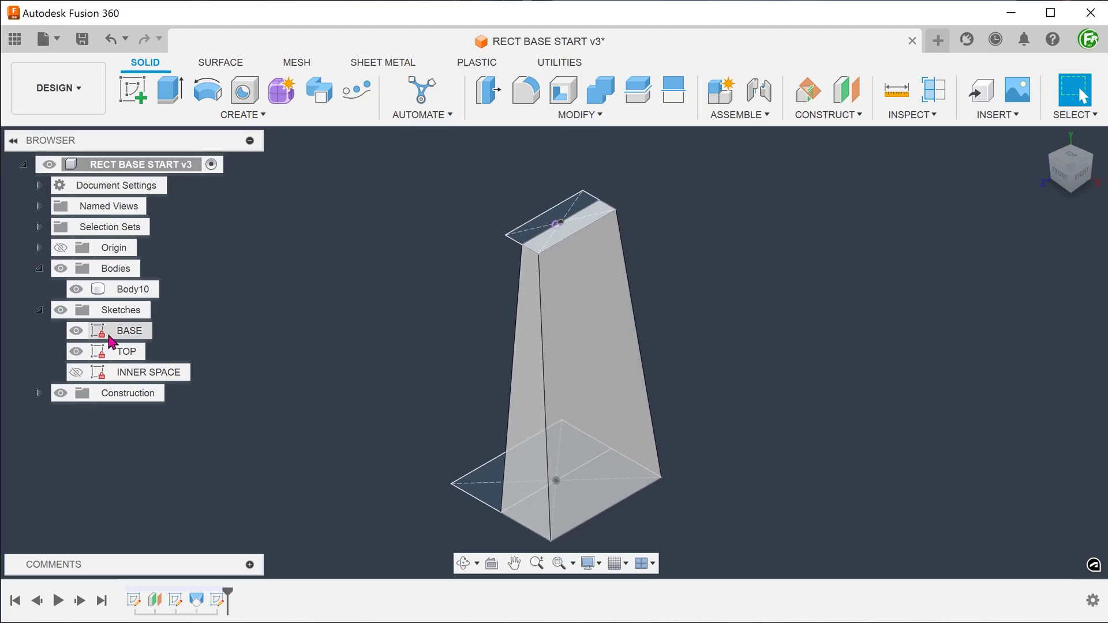
pyautogui.click(76, 332)
pyautogui.click(76, 352)
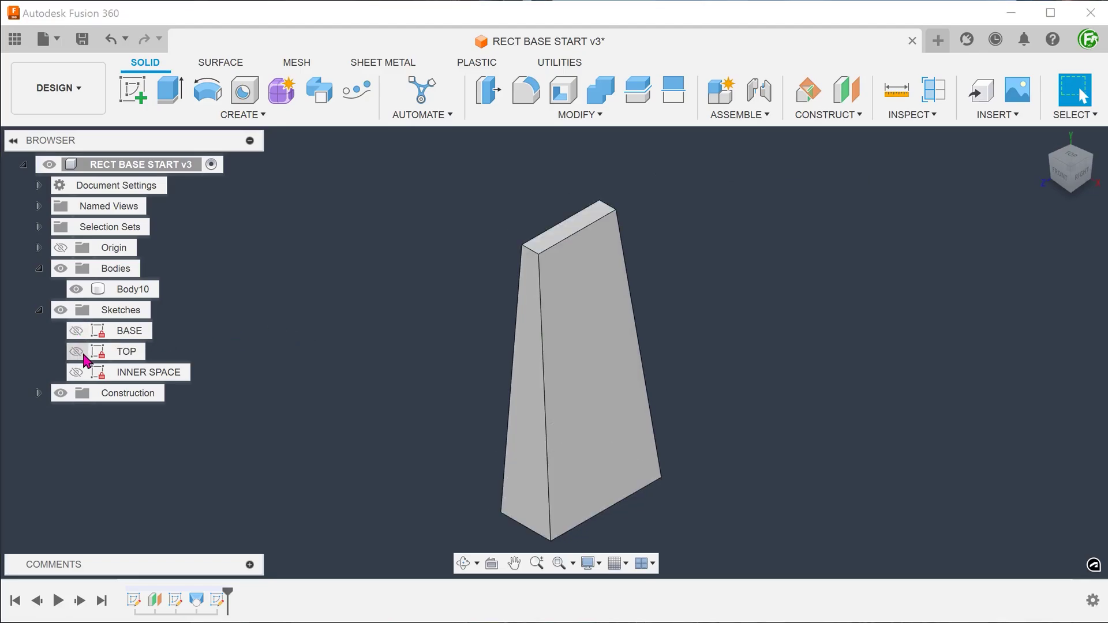
pyautogui.click(77, 372)
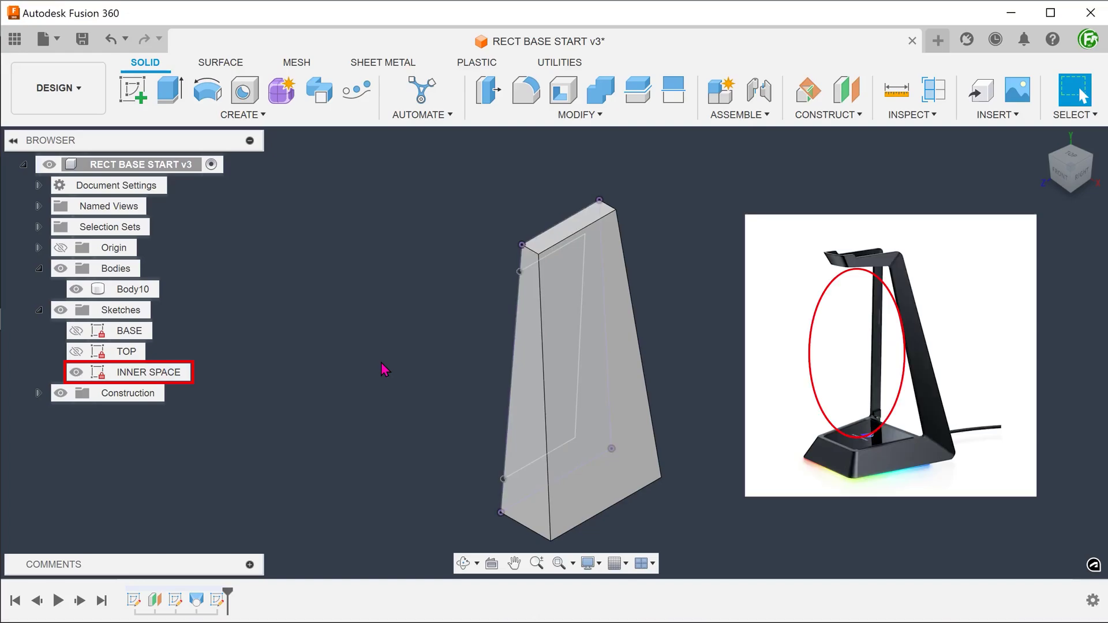
pyautogui.moveTo(382, 363)
pyautogui.keyDown('shift'); pyautogui.mouseDown(button='middle')
pyautogui.moveTo(428, 302)
pyautogui.moveTo(567, 235)
pyautogui.mouseUp(button='middle'); pyautogui.keyUp('shift')
pyautogui.click(563, 225)
pyautogui.moveTo(374, 276)
pyautogui.keyDown('shift'); pyautogui.mouseDown(button='middle')
pyautogui.moveTo(351, 289)
pyautogui.moveTo(370, 250)
pyautogui.mouseUp(button='middle'); pyautogui.keyUp('shift')
pyautogui.click(354, 296)
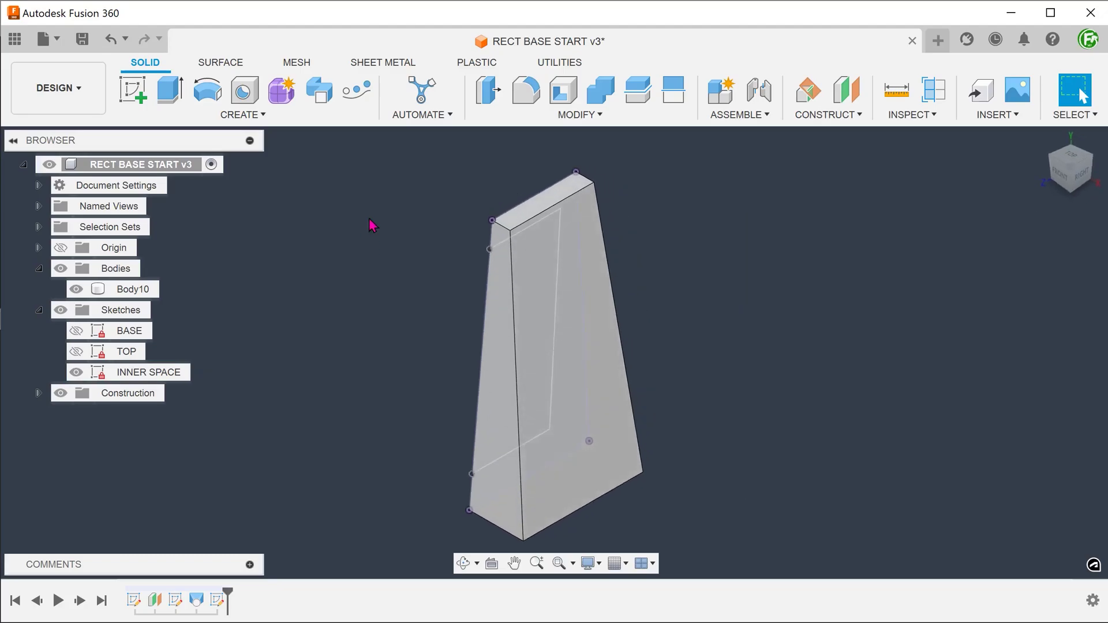
# Step: Split the tapered solid body using the INNER SPACE sketch as the splitting tool, with the splitting tool extended
pyautogui.click(490, 116)
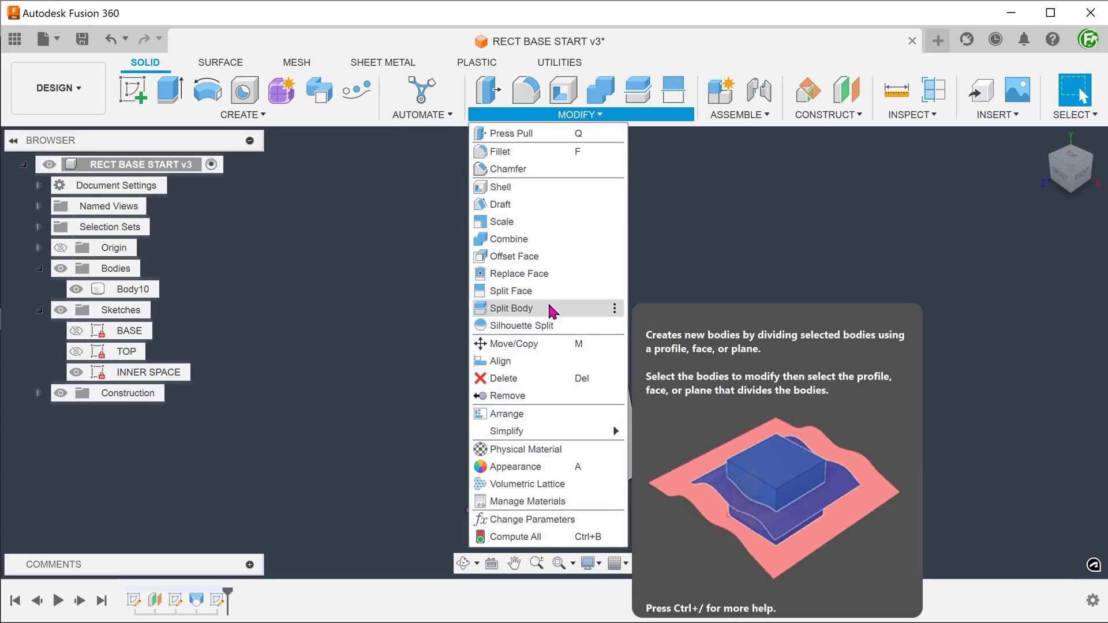
pyautogui.click(552, 309)
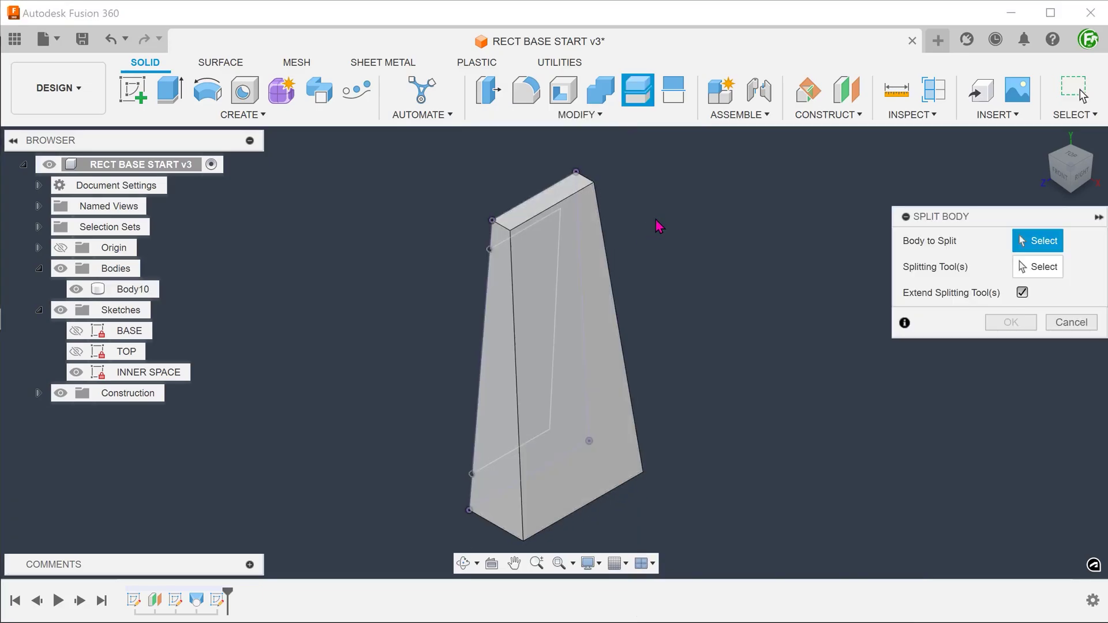
pyautogui.click(605, 353)
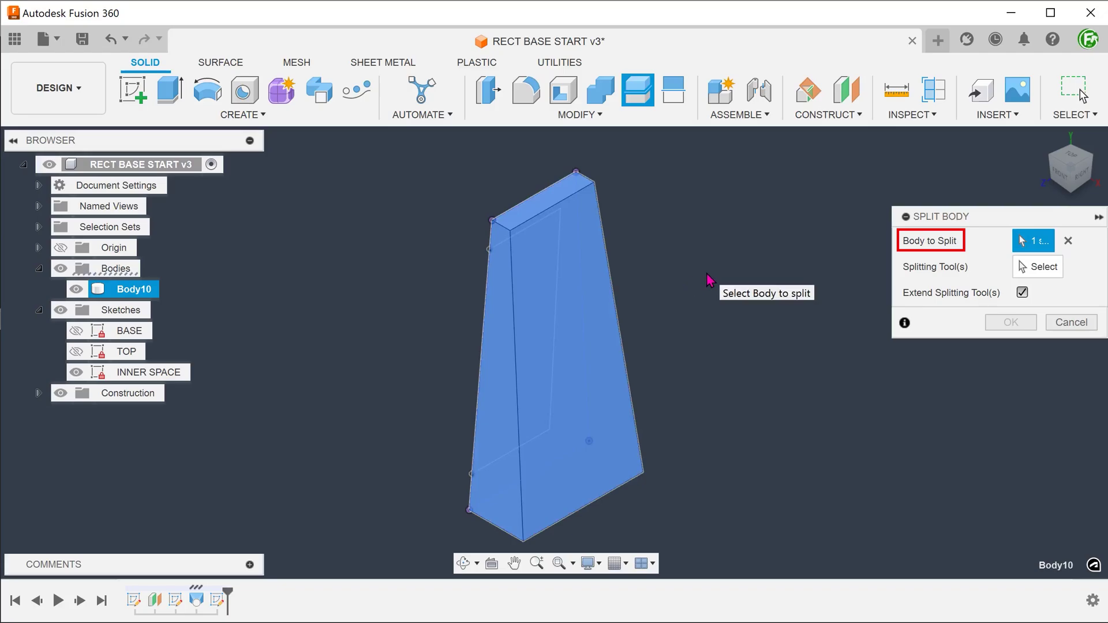
pyautogui.click(1034, 269)
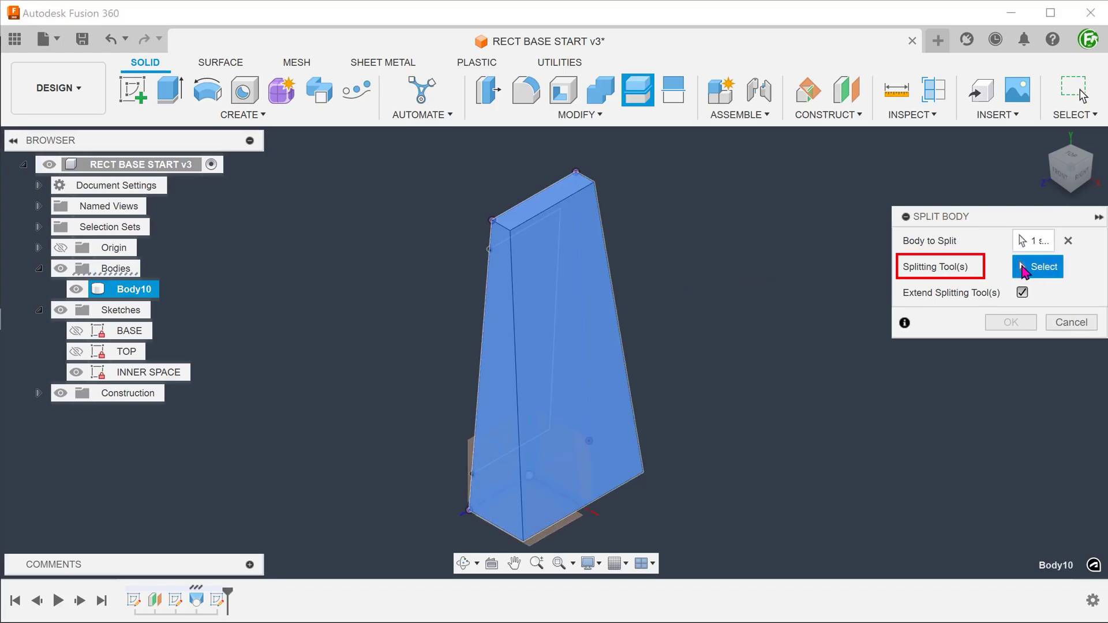
pyautogui.click(561, 290)
pyautogui.keyDown('shift'); pyautogui.moveTo(758, 340); pyautogui.dragTo(757, 341, button='middle'); pyautogui.keyUp('shift')
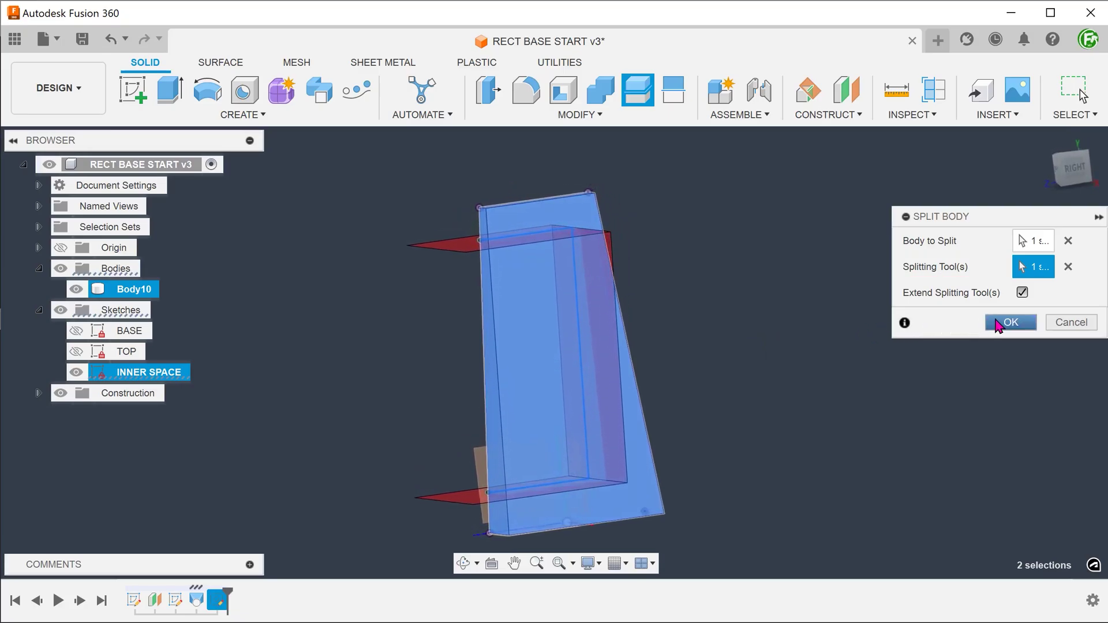
pyautogui.click(998, 322)
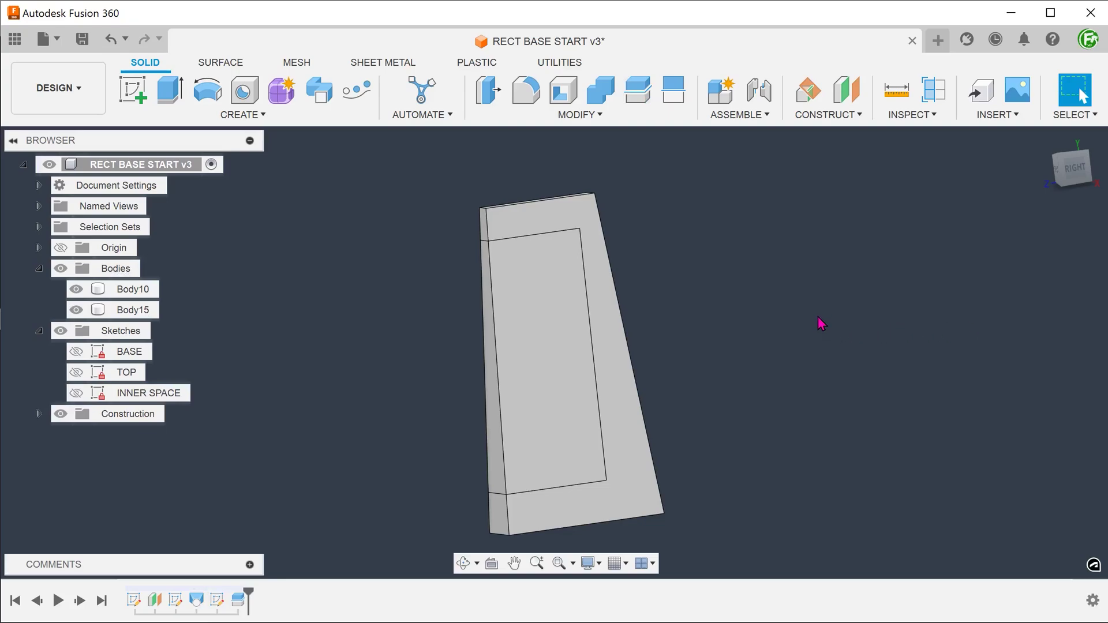
# Step: Highlight the outer frame body and the inner body in turn to examine how the solid is divided
pyautogui.keyDown('shift'); pyautogui.moveTo(822, 324); pyautogui.dragTo(762, 494, button='middle'); pyautogui.keyUp('shift')
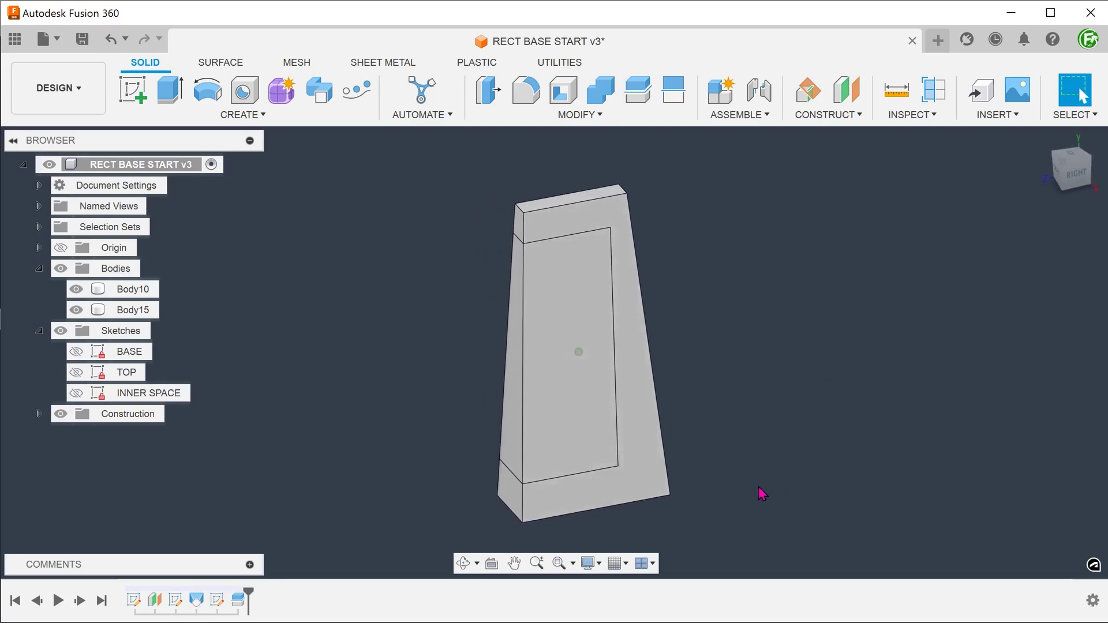
pyautogui.click(118, 310)
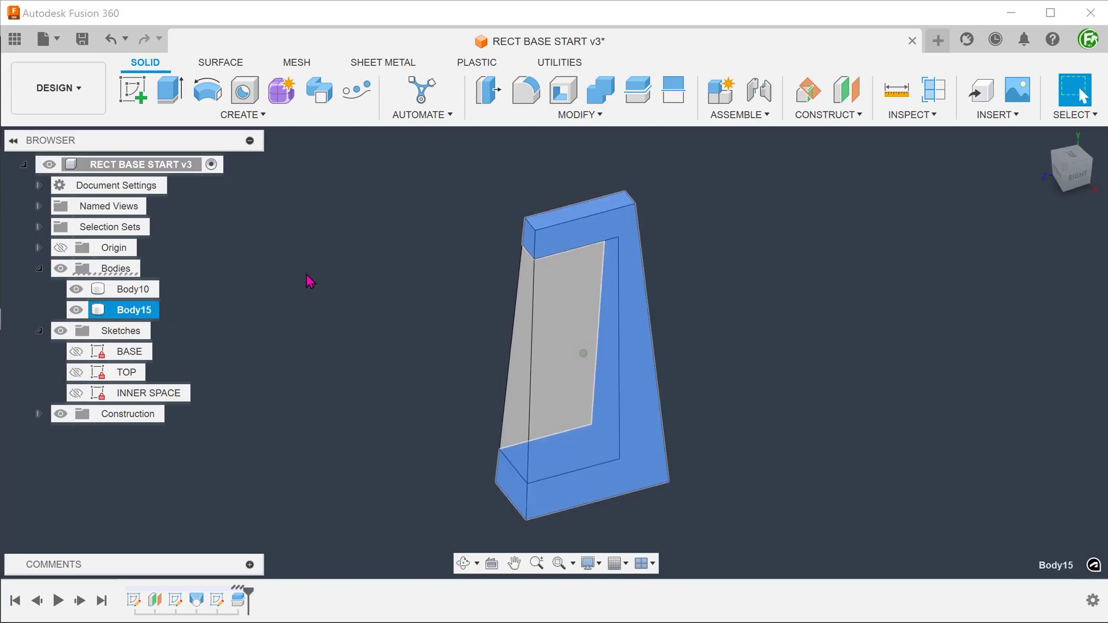
pyautogui.click(138, 289)
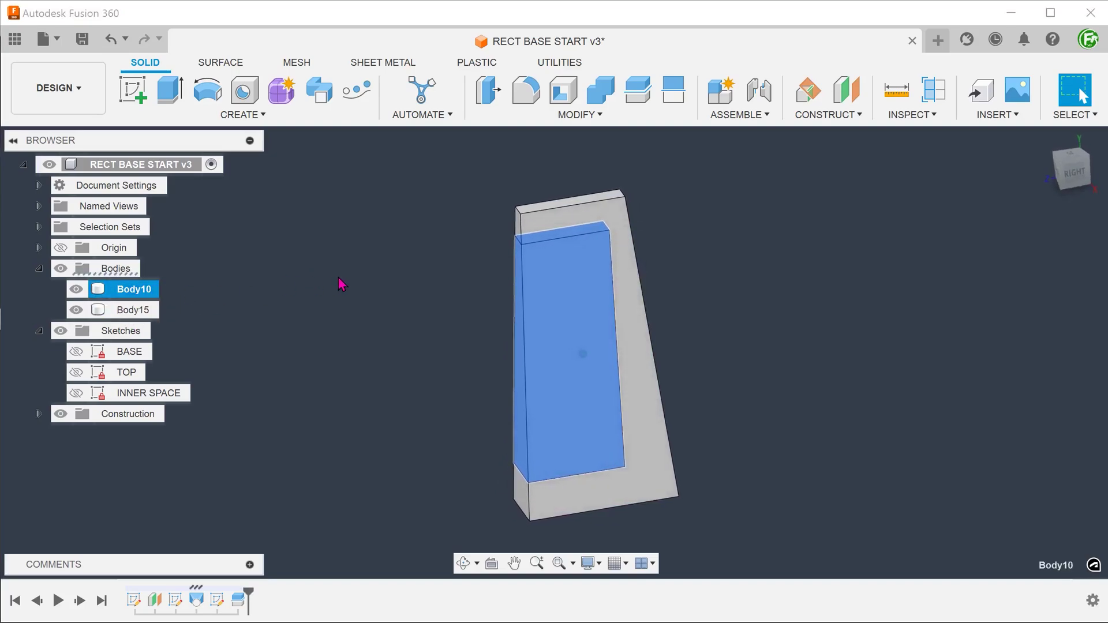
pyautogui.keyDown('shift'); pyautogui.moveTo(338, 277); pyautogui.dragTo(372, 229, button='middle'); pyautogui.keyUp('shift')
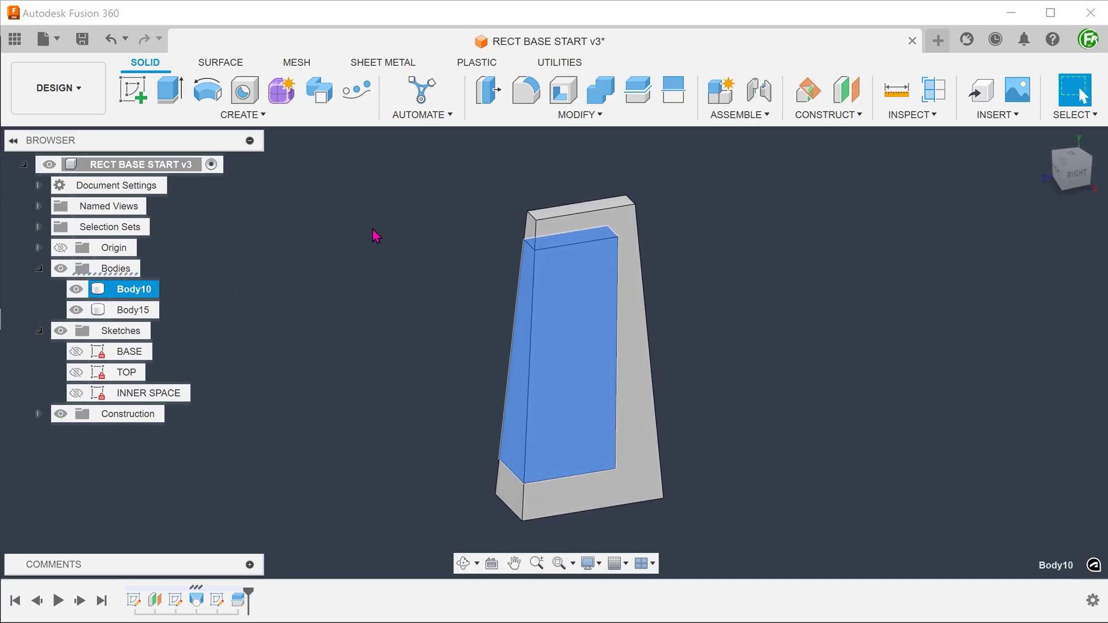
pyautogui.click(373, 230)
pyautogui.press('F6')
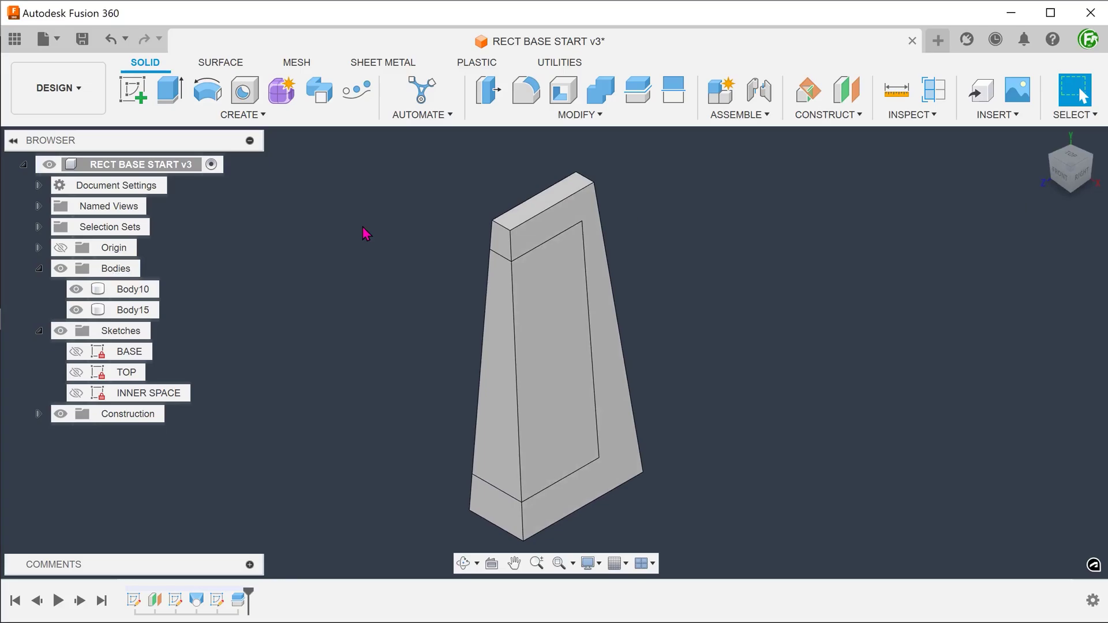
# Step: Offset the inner body's two exposed outer side faces inward by -10 mm
pyautogui.click(522, 117)
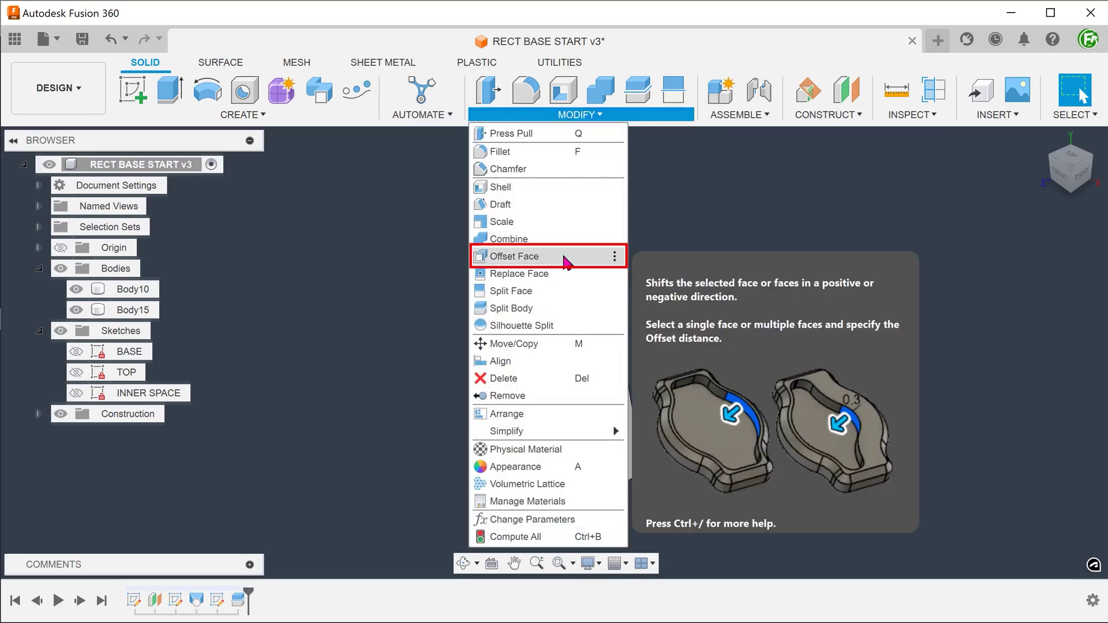
pyautogui.click(565, 261)
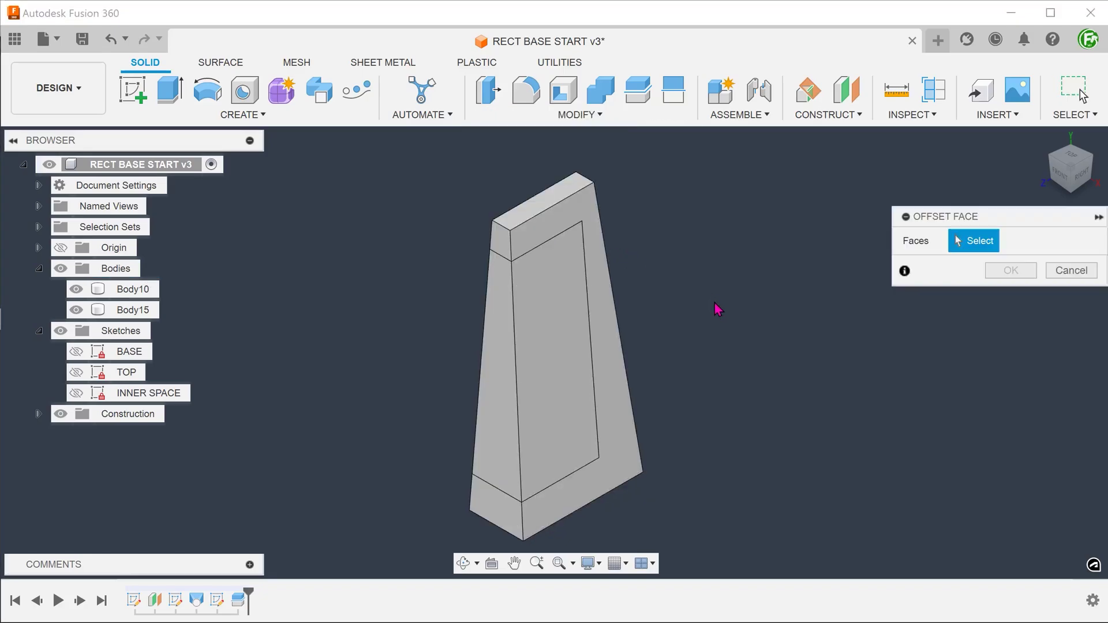
pyautogui.click(557, 318)
pyautogui.click(503, 357)
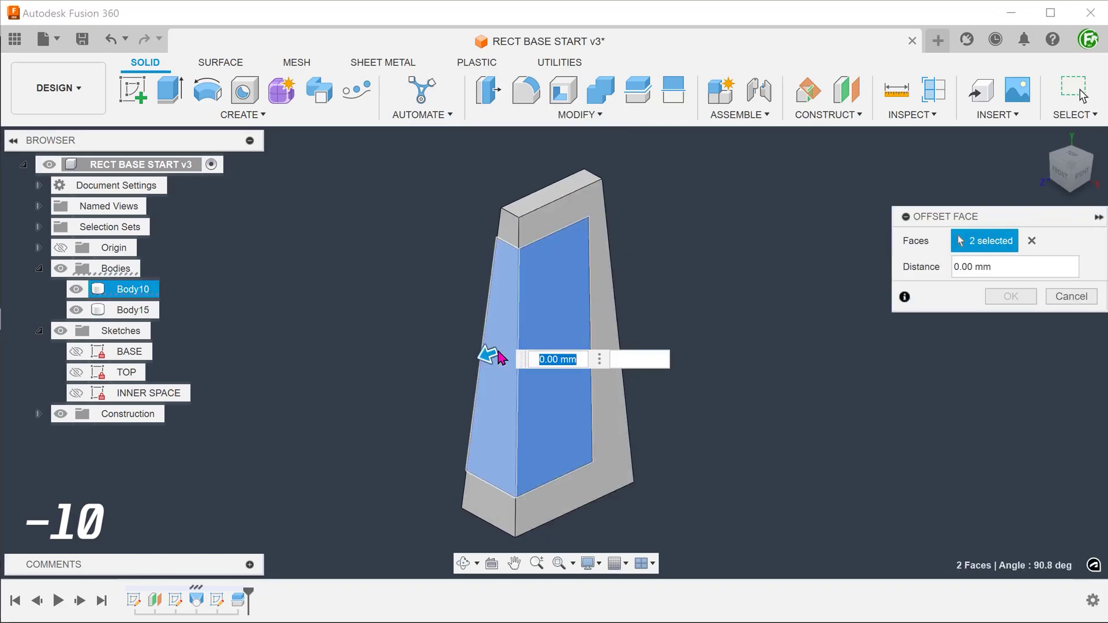
pyautogui.moveTo(500, 356)
pyautogui.mouseDown()
pyautogui.moveTo(506, 347)
pyautogui.moveTo(495, 350)
pyautogui.mouseUp()
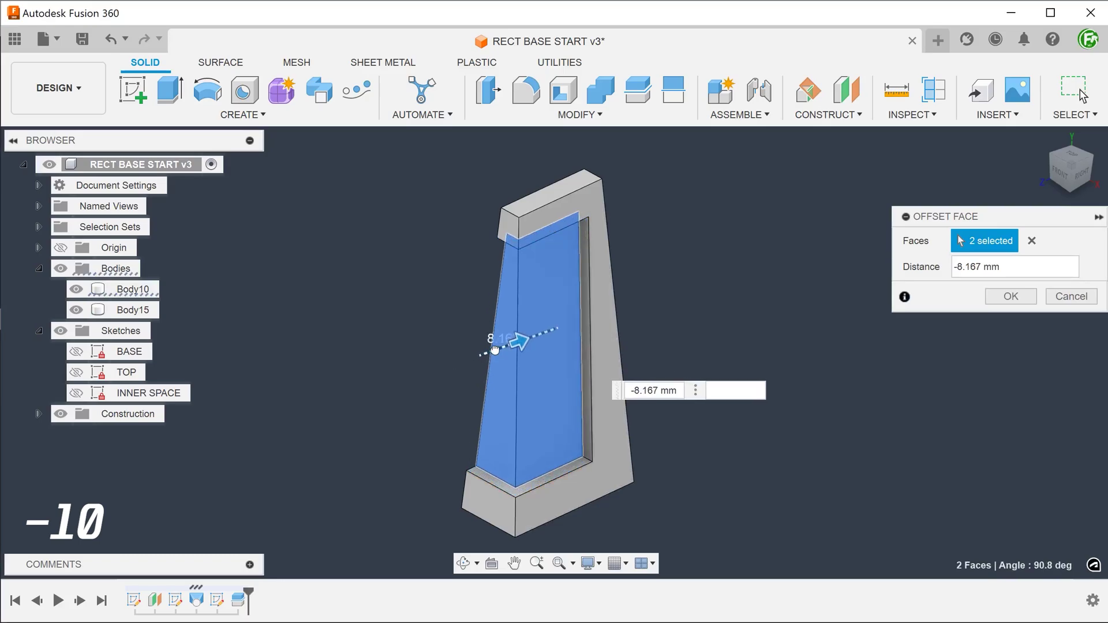
pyautogui.write('-10')
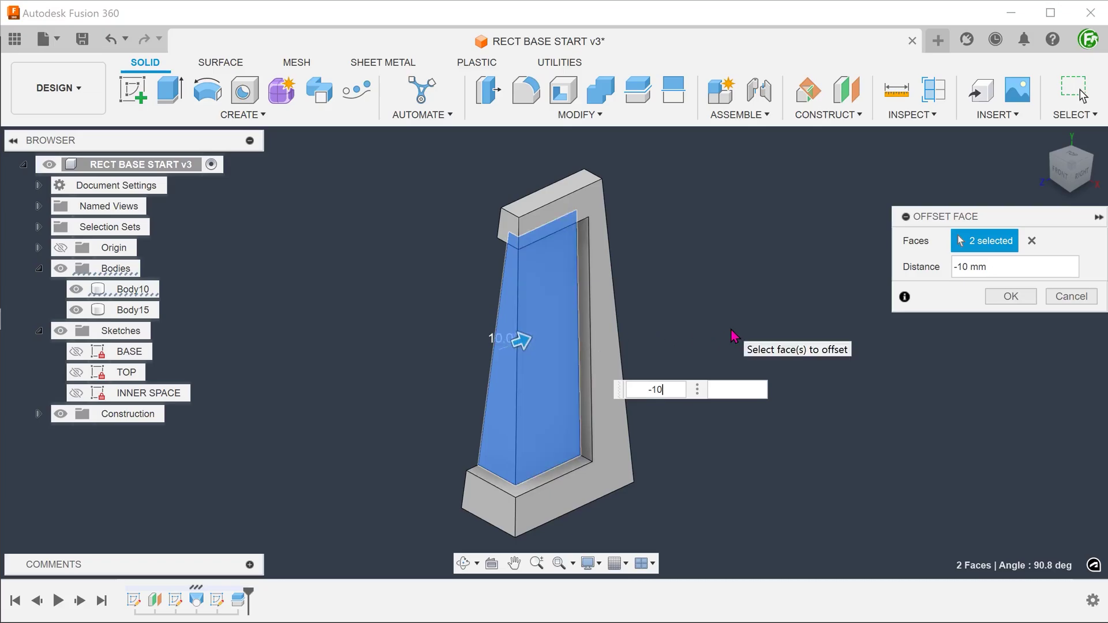
pyautogui.click(994, 303)
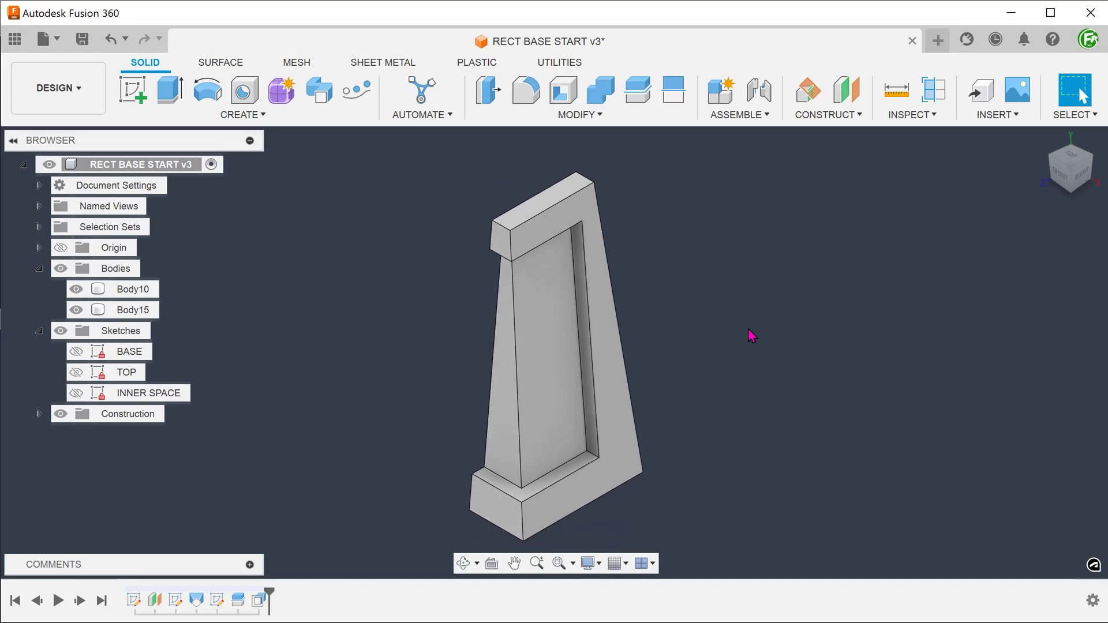
# Step: Examine the outer edges of the frame and the matching edges of the recessed inner body
pyautogui.click(568, 192)
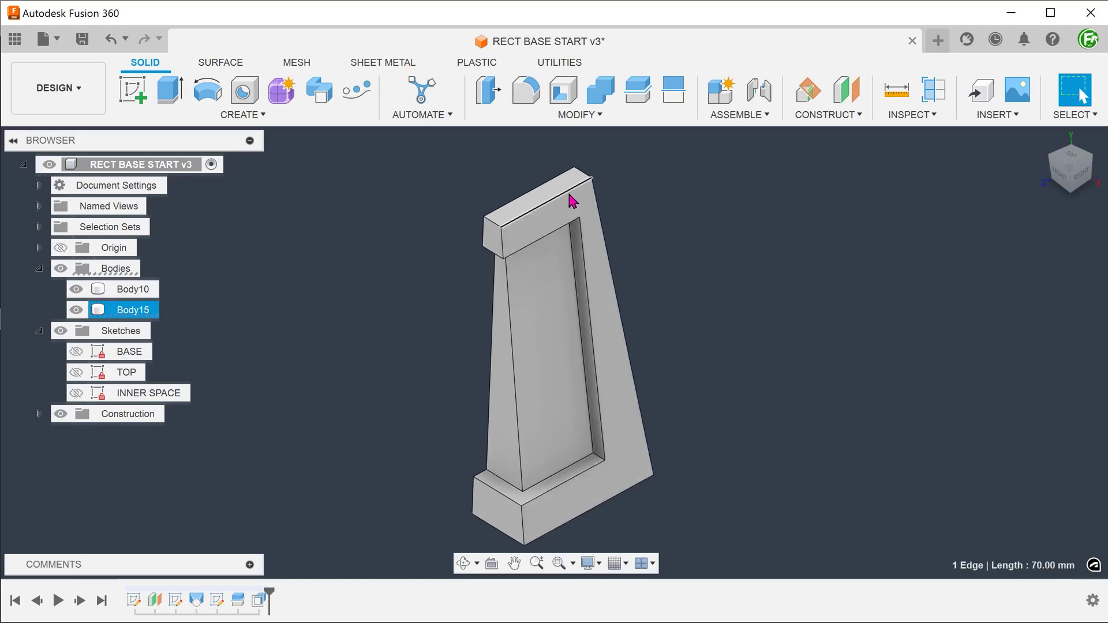
pyautogui.click(604, 223)
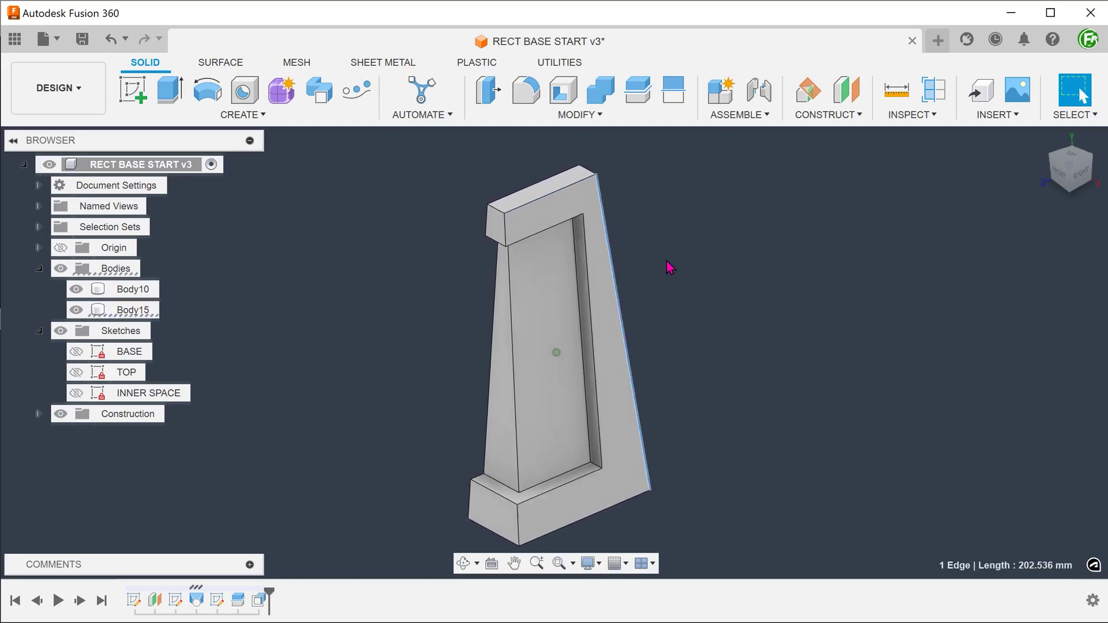
pyautogui.click(694, 277)
pyautogui.keyDown('shift'); pyautogui.moveTo(666, 257); pyautogui.dragTo(569, 233, button='middle'); pyautogui.keyUp('shift')
pyautogui.click(557, 231)
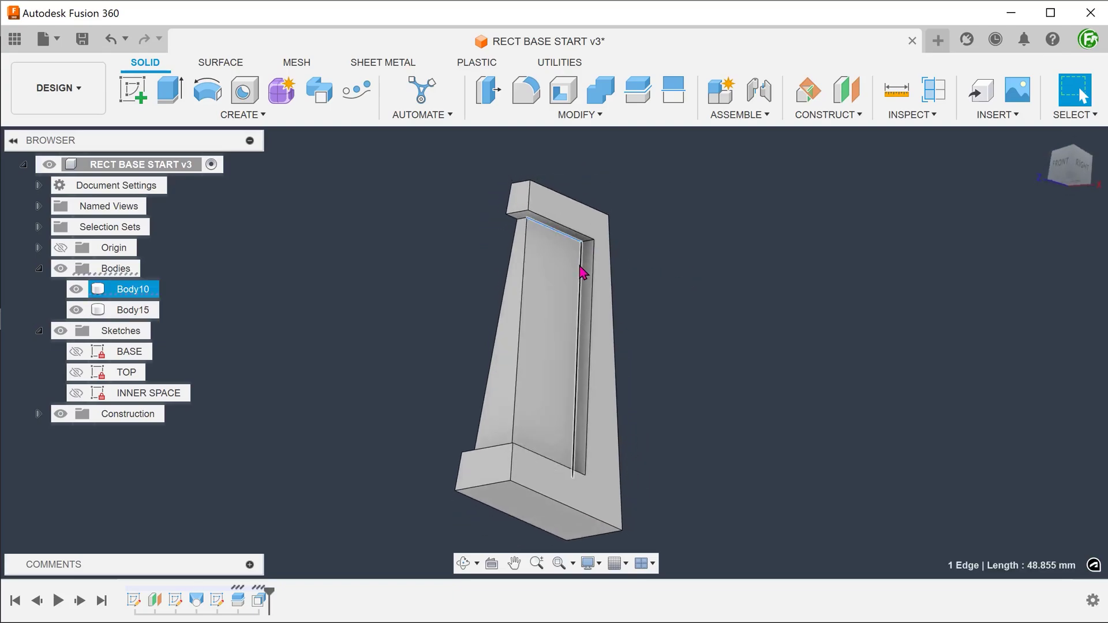
pyautogui.keyDown('shift'); pyautogui.moveTo(732, 331); pyautogui.dragTo(732, 332, button='middle'); pyautogui.keyUp('shift')
pyautogui.press('F6')
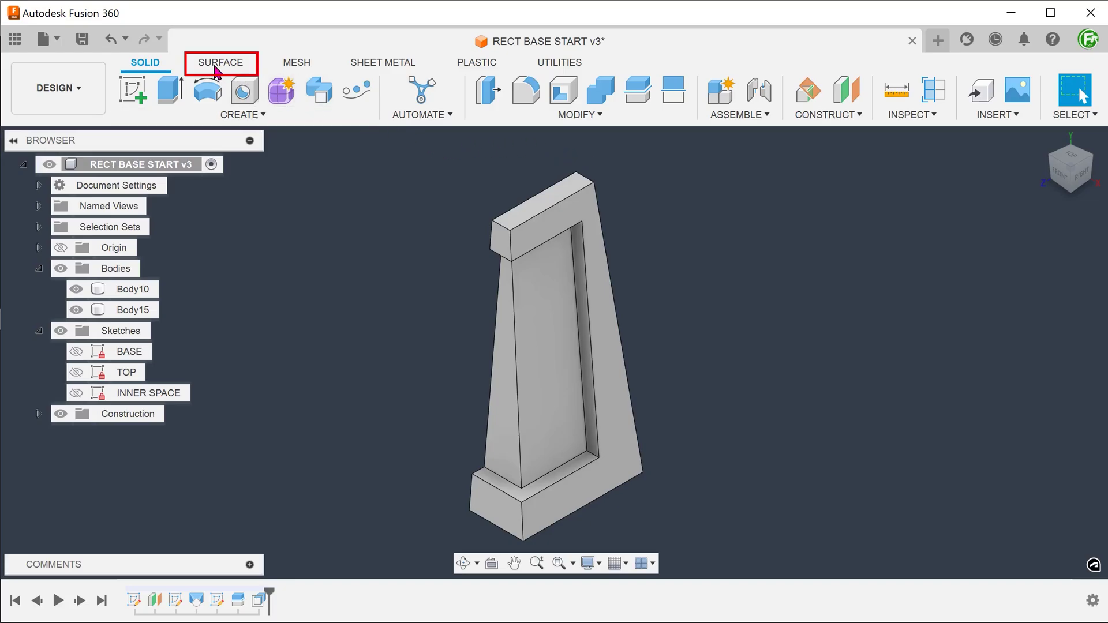
# Step: Start a surface Loft and select the frame body's outer edges as Profile 1
pyautogui.click(216, 71)
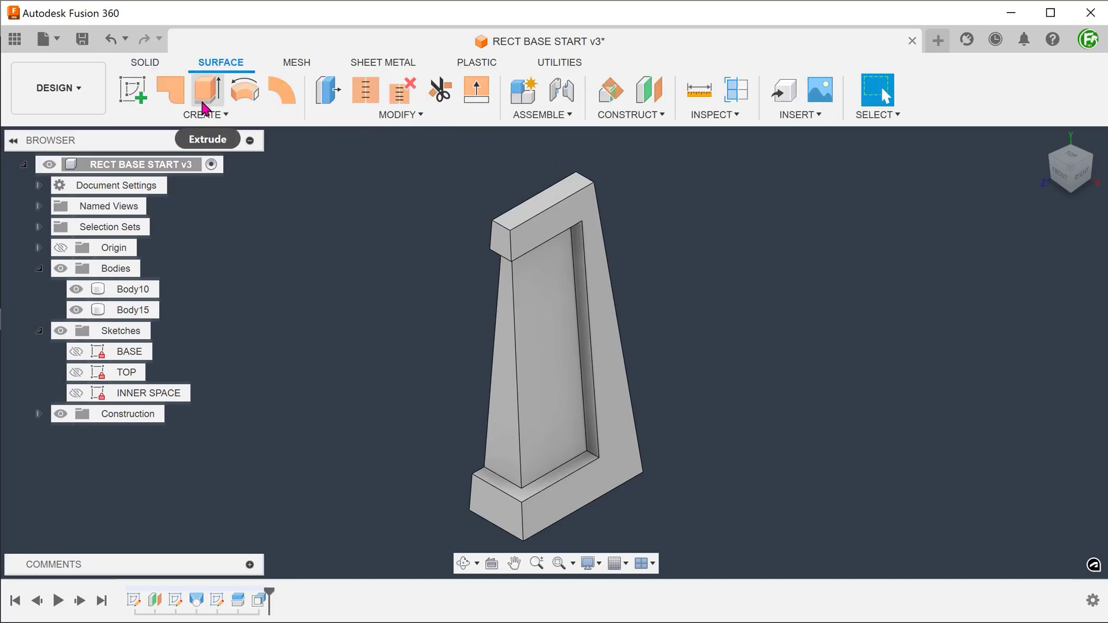
pyautogui.click(212, 115)
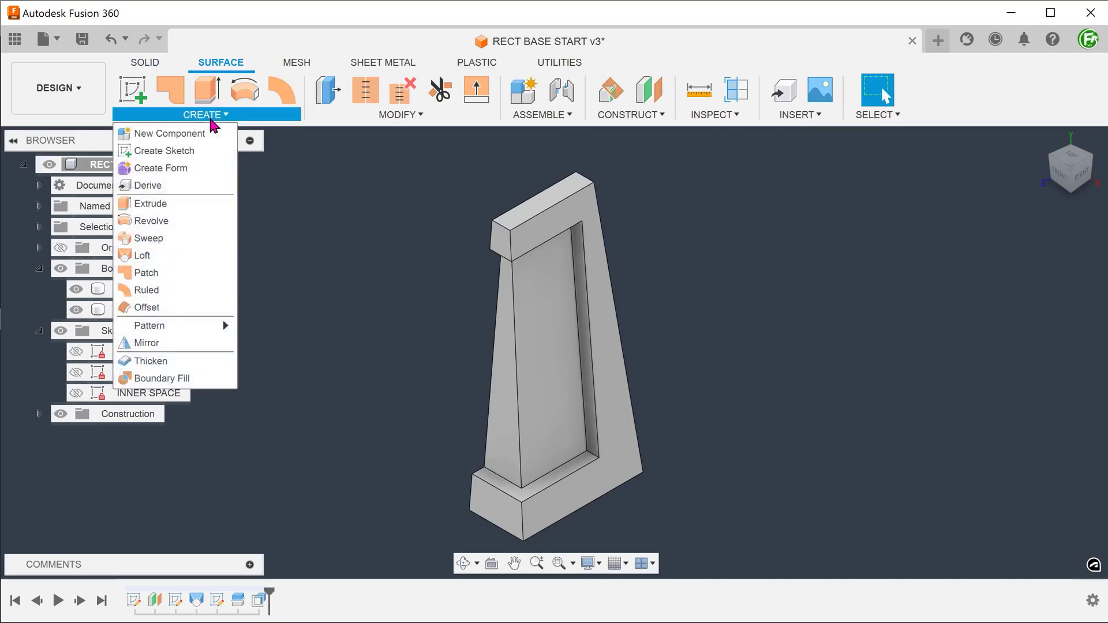
pyautogui.click(175, 261)
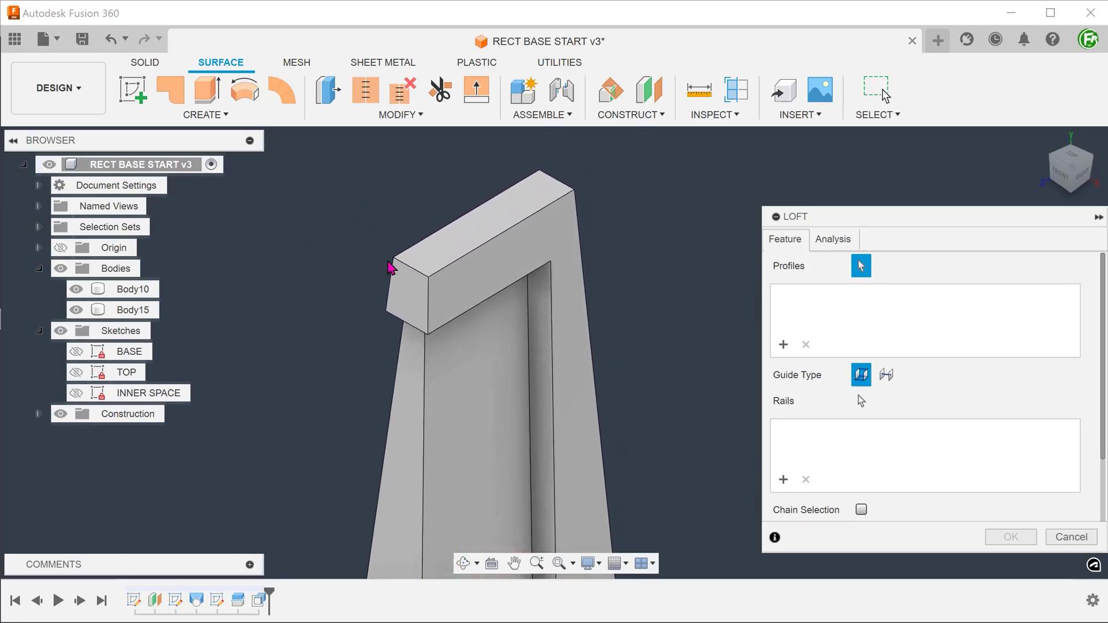
pyautogui.click(413, 271)
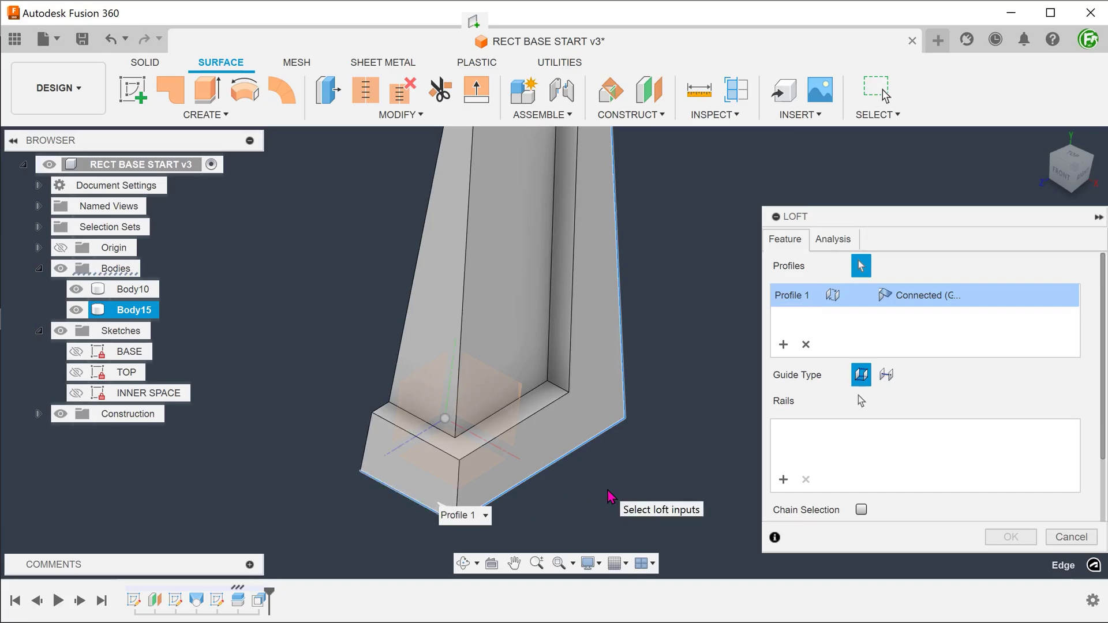
# Step: Add Profile 2 to the loft and select the inner body's top edges and long upright edge facing the frame
pyautogui.click(778, 347)
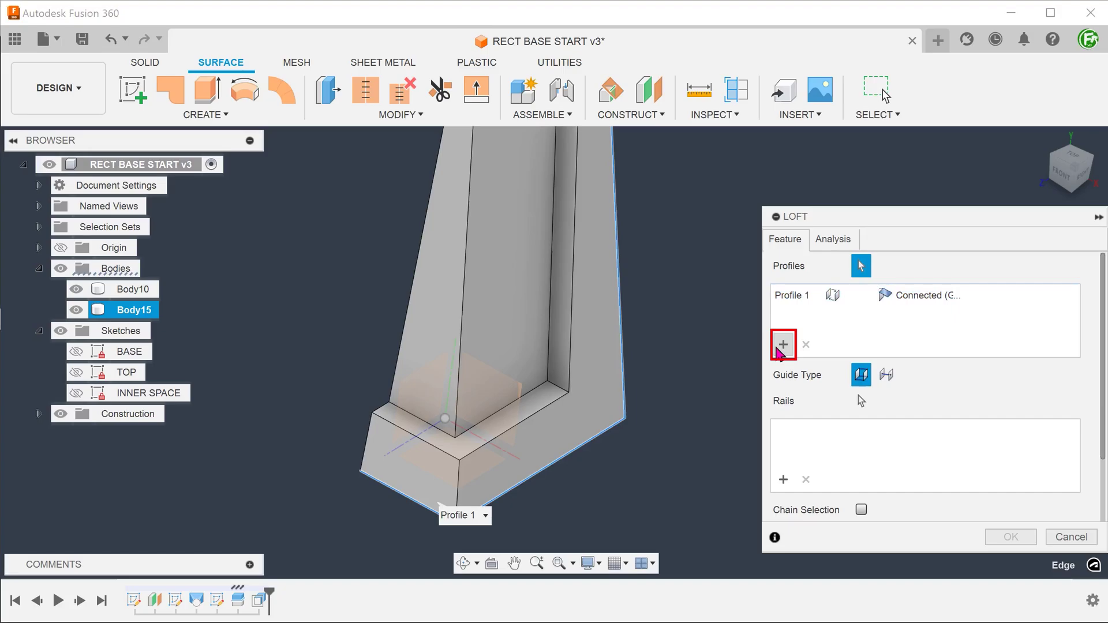
pyautogui.keyDown('shift'); pyautogui.moveTo(709, 319); pyautogui.dragTo(690, 276, button='middle'); pyautogui.keyUp('shift')
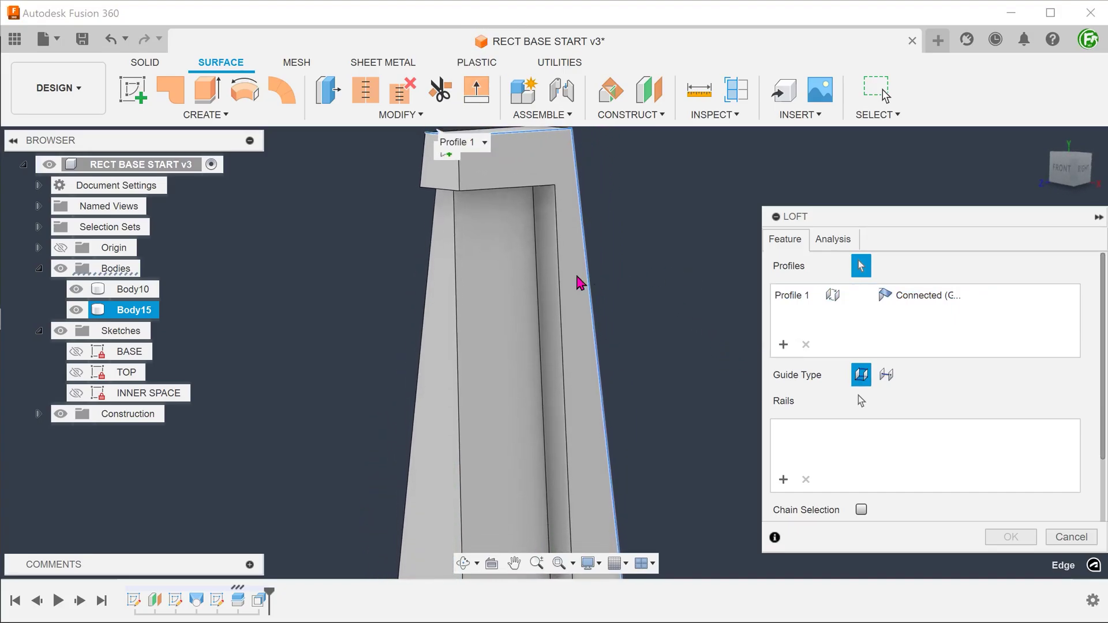
pyautogui.keyDown('shift'); pyautogui.moveTo(316, 246); pyautogui.dragTo(325, 290, button='middle'); pyautogui.keyUp('shift')
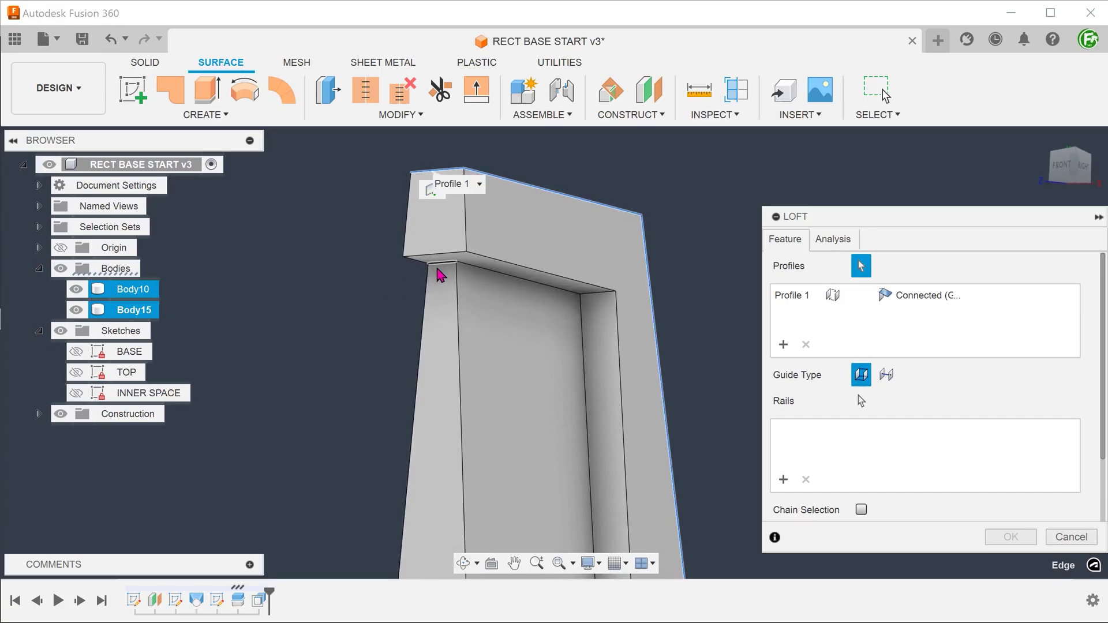
pyautogui.click(445, 268)
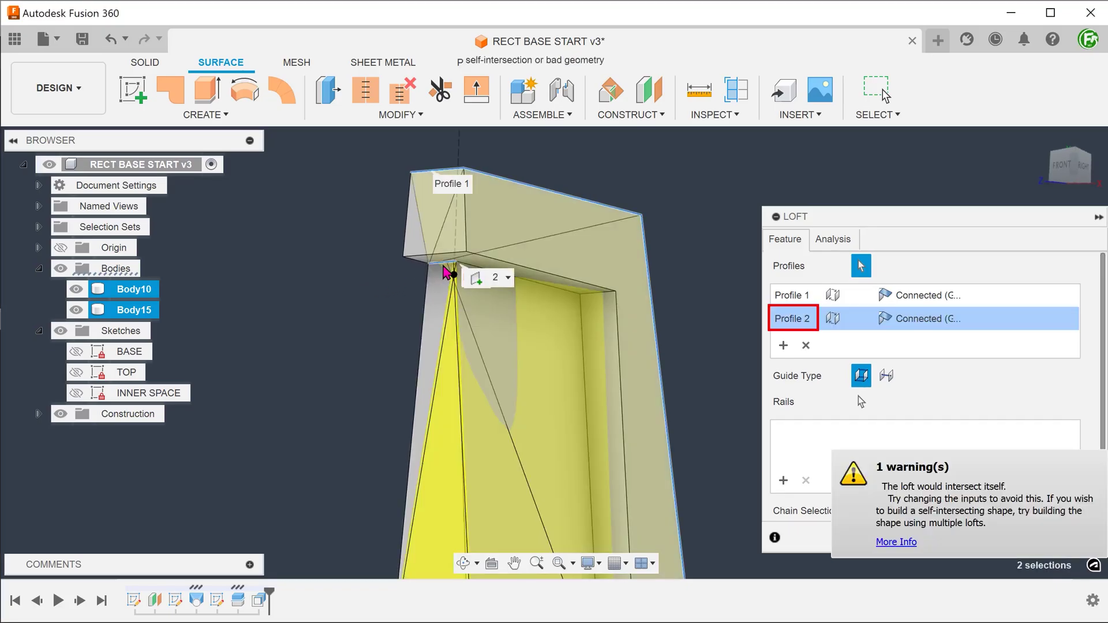
pyautogui.click(556, 291)
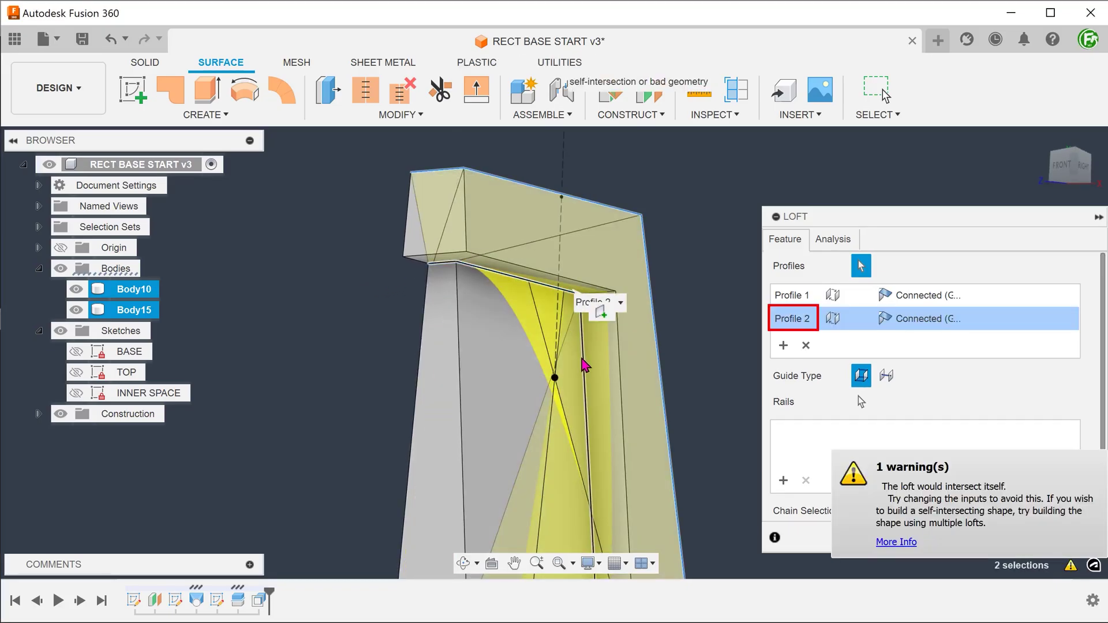
pyautogui.click(586, 372)
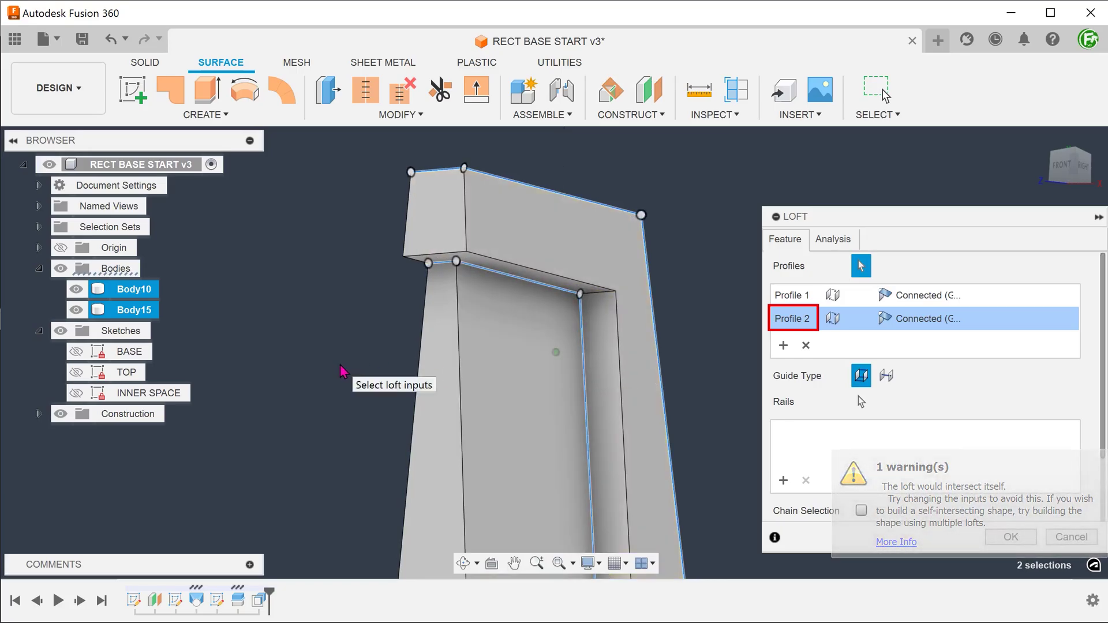
# Step: Extend Profile 2 along the inner body's two lower edges and create the surface loft between both edge chains
pyautogui.moveTo(340, 365); pyautogui.dragTo(292, 426, button='middle')
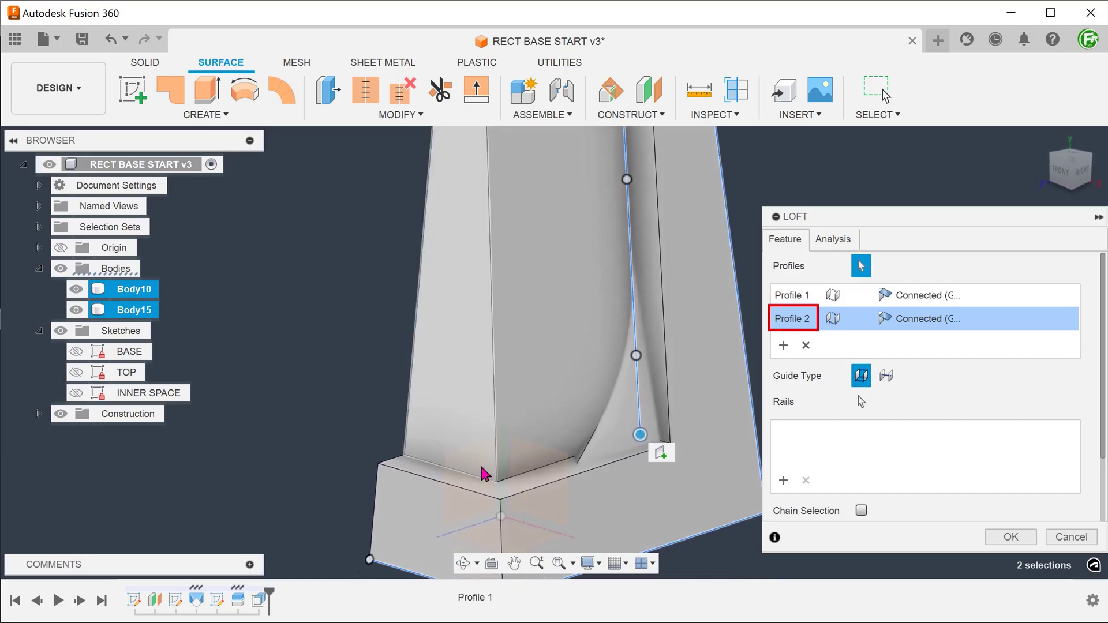
pyautogui.click(535, 475)
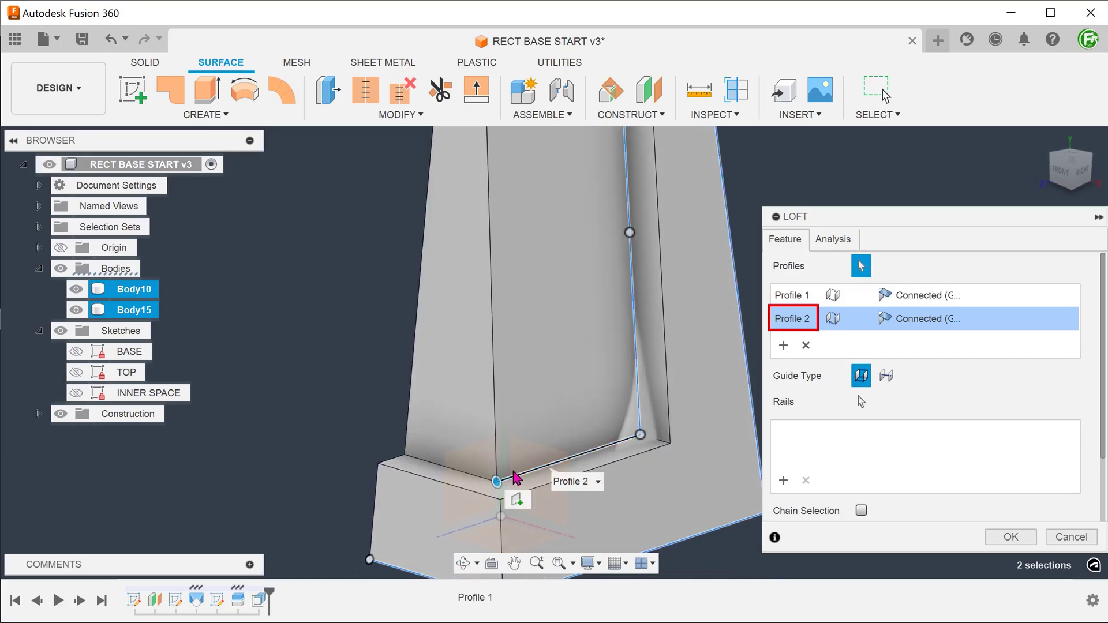
pyautogui.click(455, 471)
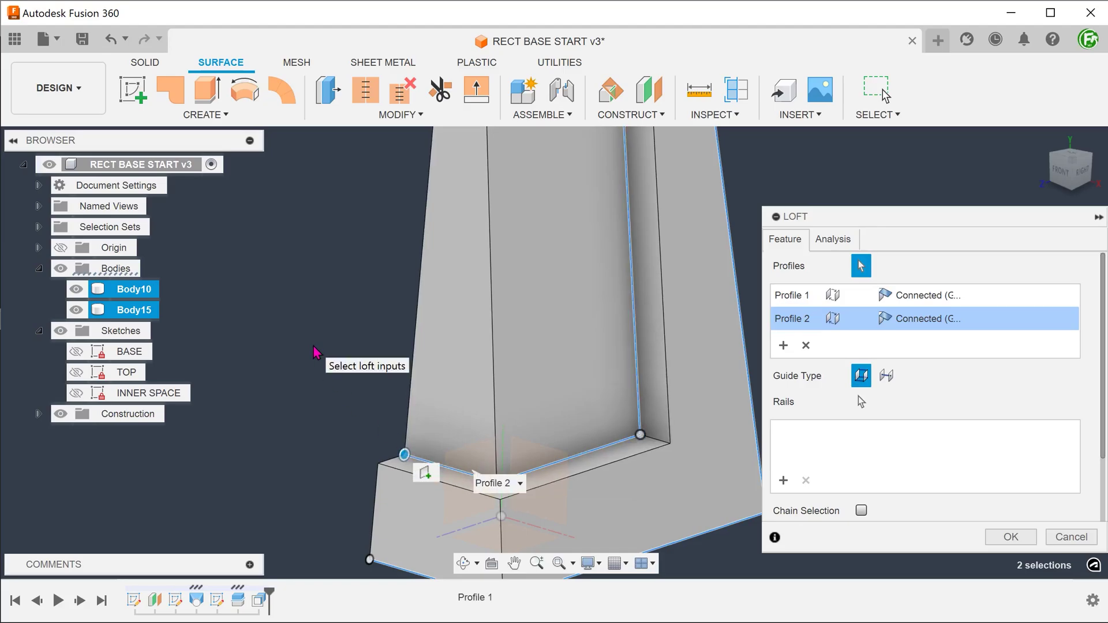
pyautogui.scroll(-3, 314, 346)
pyautogui.keyDown('shift'); pyautogui.moveTo(322, 353); pyautogui.dragTo(346, 344, button='middle'); pyautogui.keyUp('shift')
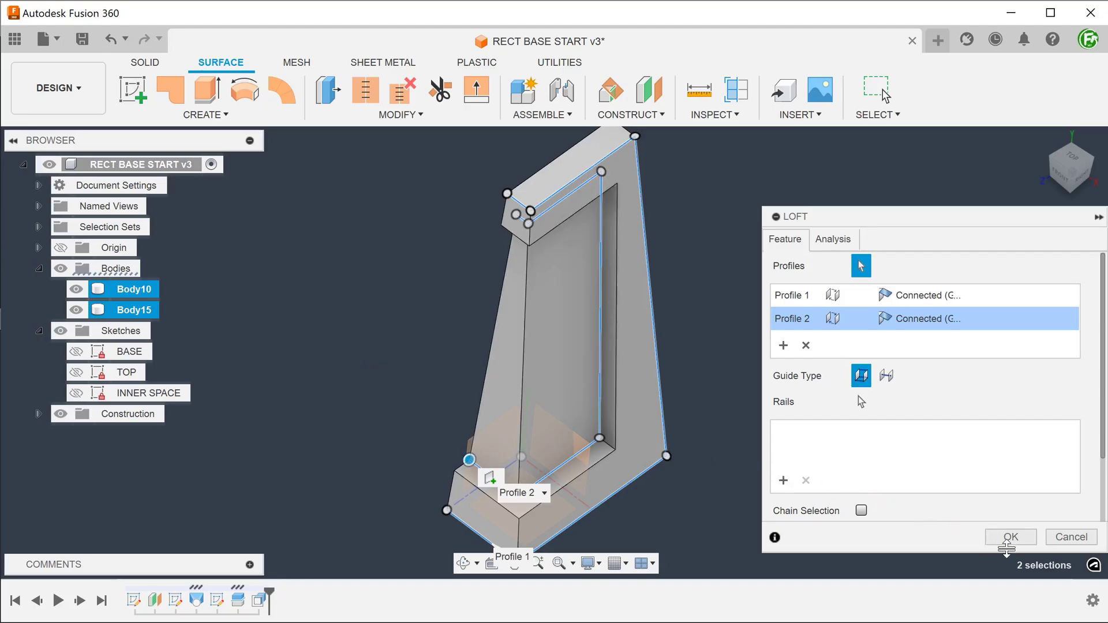
pyautogui.click(1007, 539)
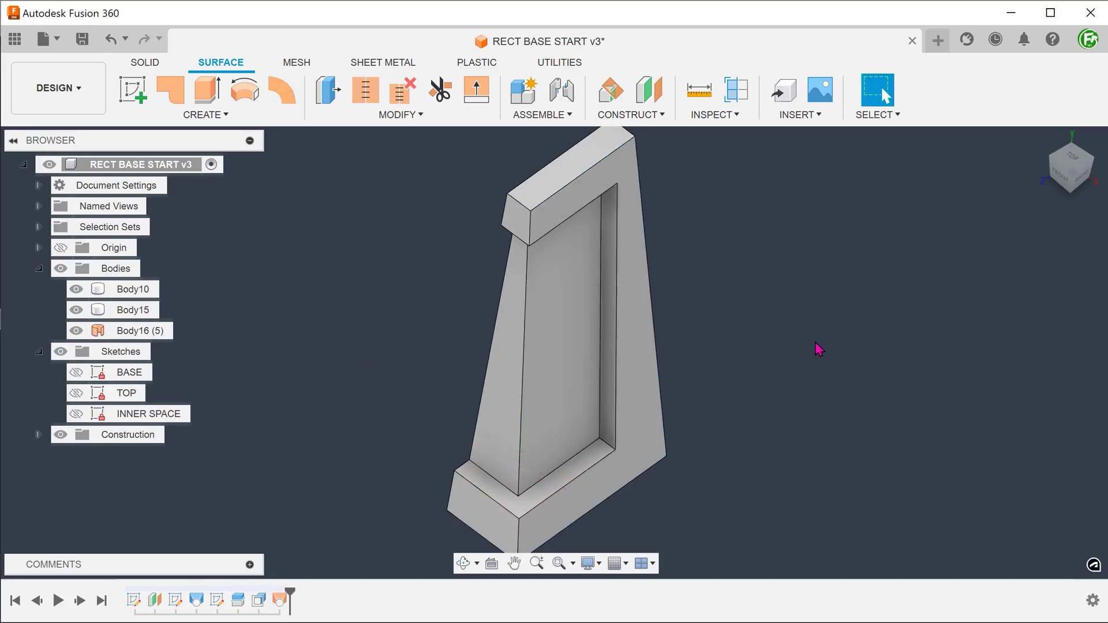
# Step: Set the outer frame body's opacity to 20% and highlight the lofted surface body to examine its shape
pyautogui.click(1041, 141)
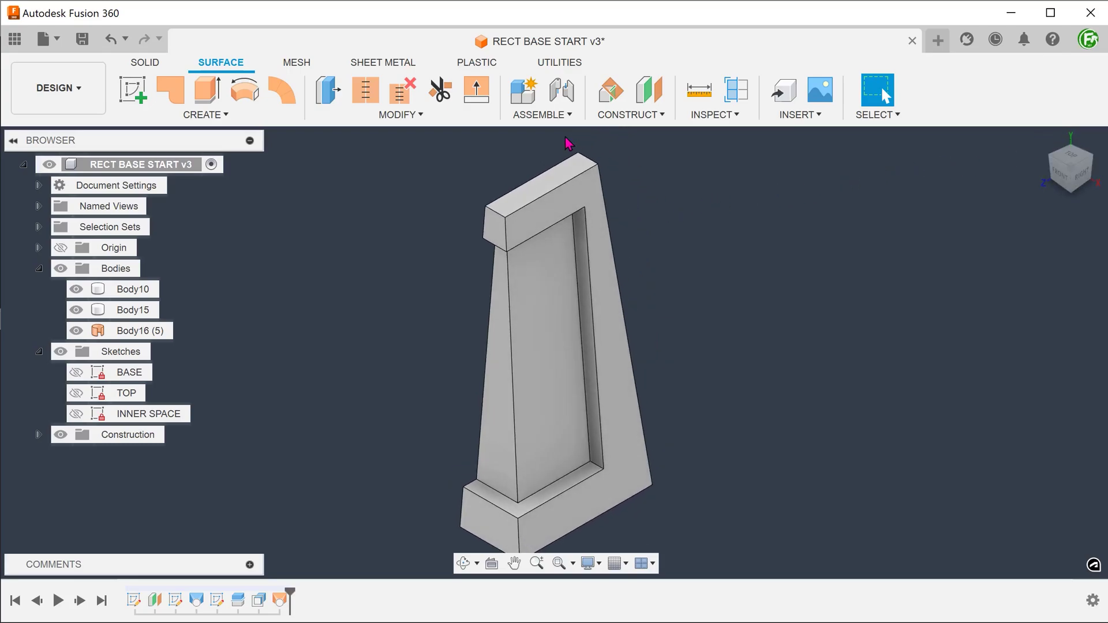
pyautogui.click(127, 311)
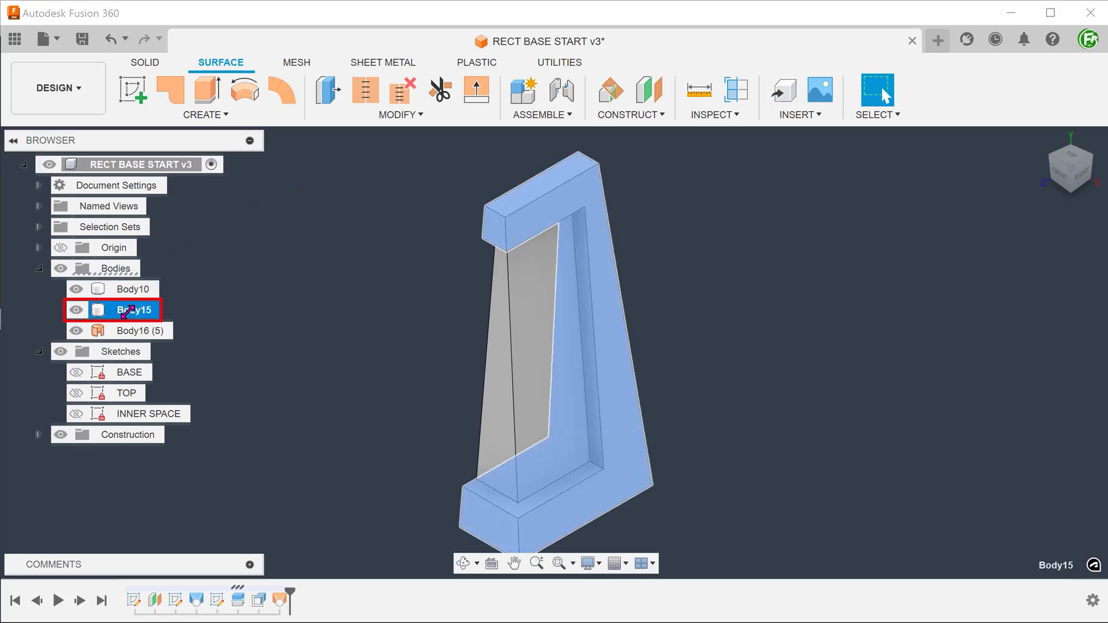
pyautogui.rightClick(127, 311)
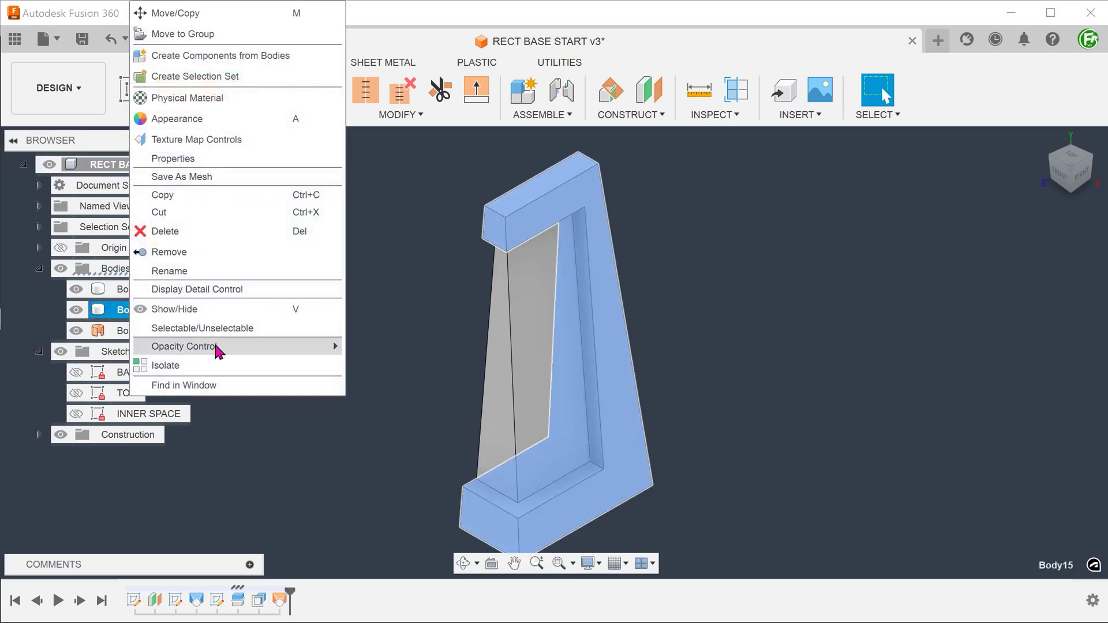
pyautogui.moveTo(218, 349)
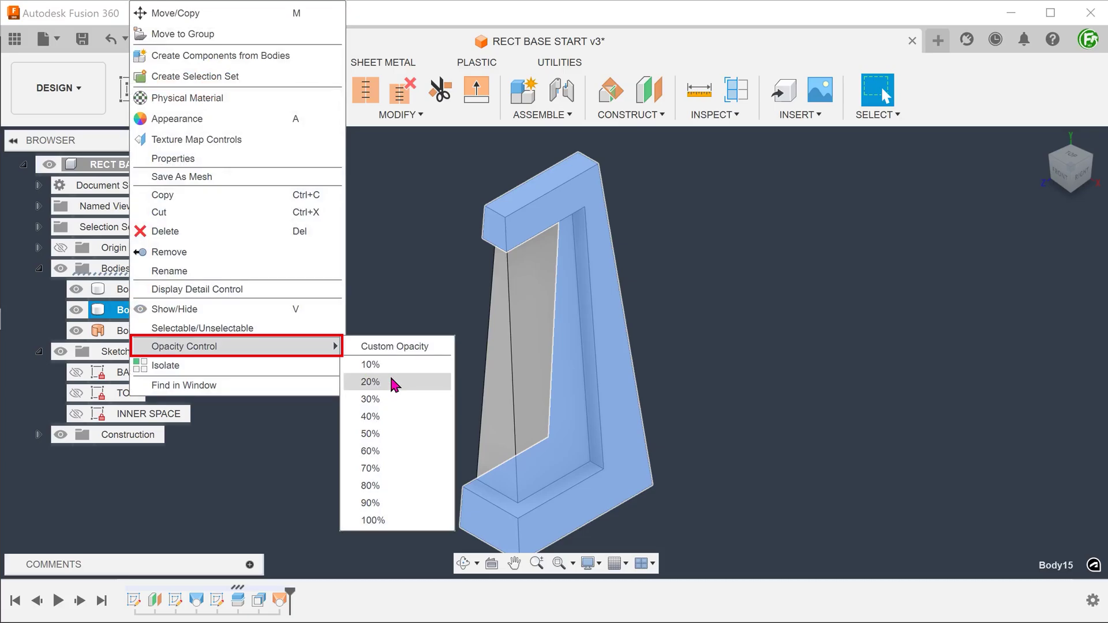
pyautogui.click(394, 385)
pyautogui.click(362, 347)
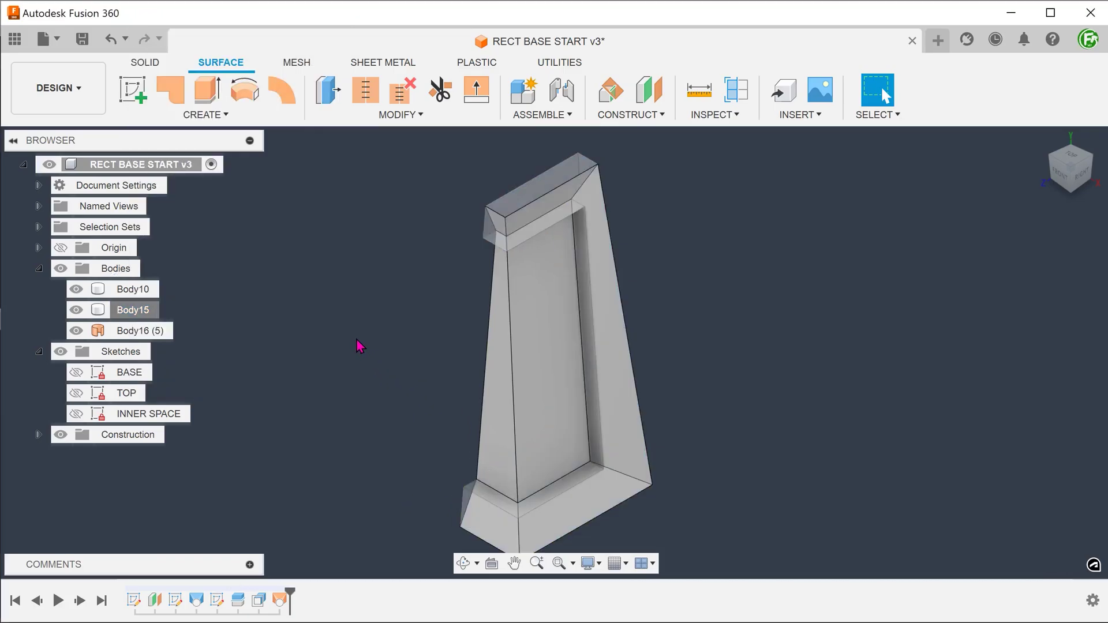
pyautogui.keyDown('shift'); pyautogui.moveTo(361, 347); pyautogui.dragTo(310, 272, button='middle'); pyautogui.keyUp('shift')
pyautogui.click(153, 329)
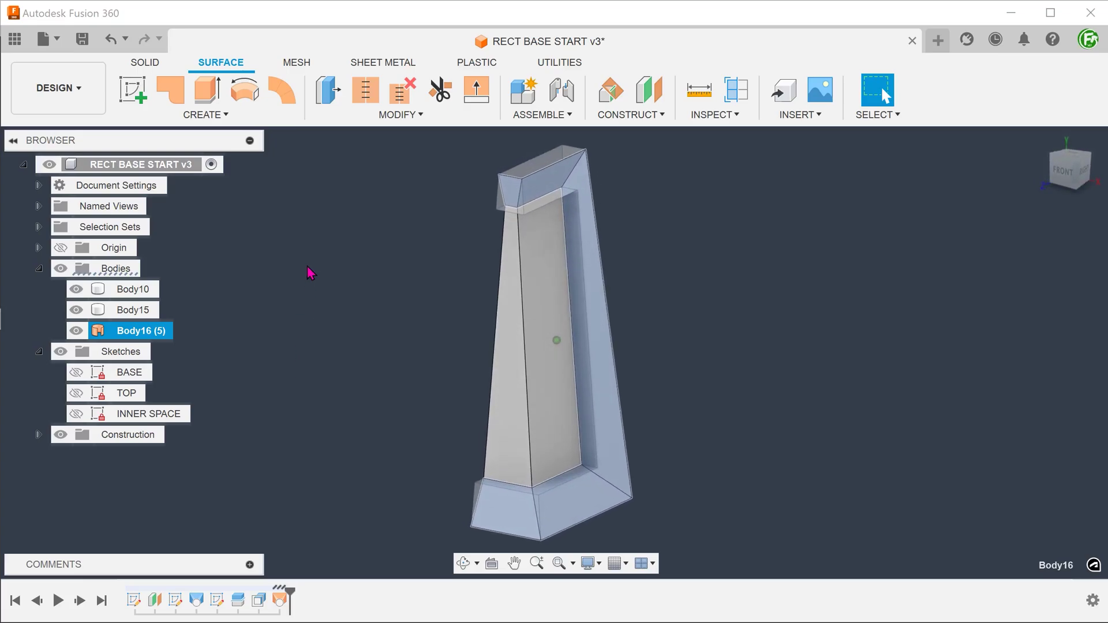
pyautogui.click(320, 235)
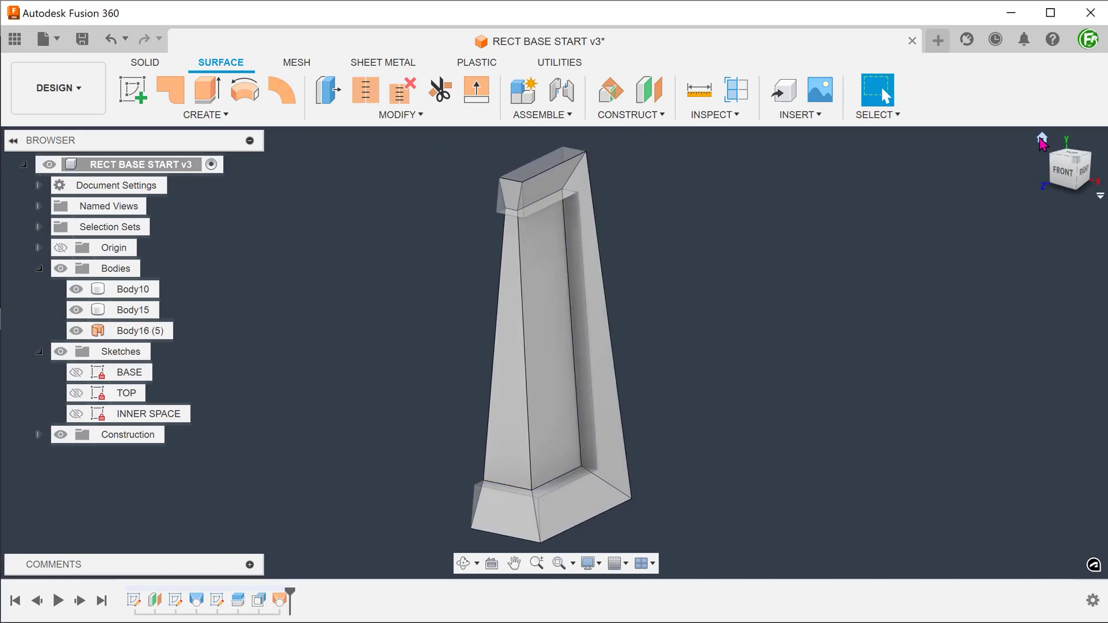
# Step: Thicken the lofted surface outward on one side by about -27.7 mm with the Cut operation, trimming the frame body
pyautogui.click(1040, 140)
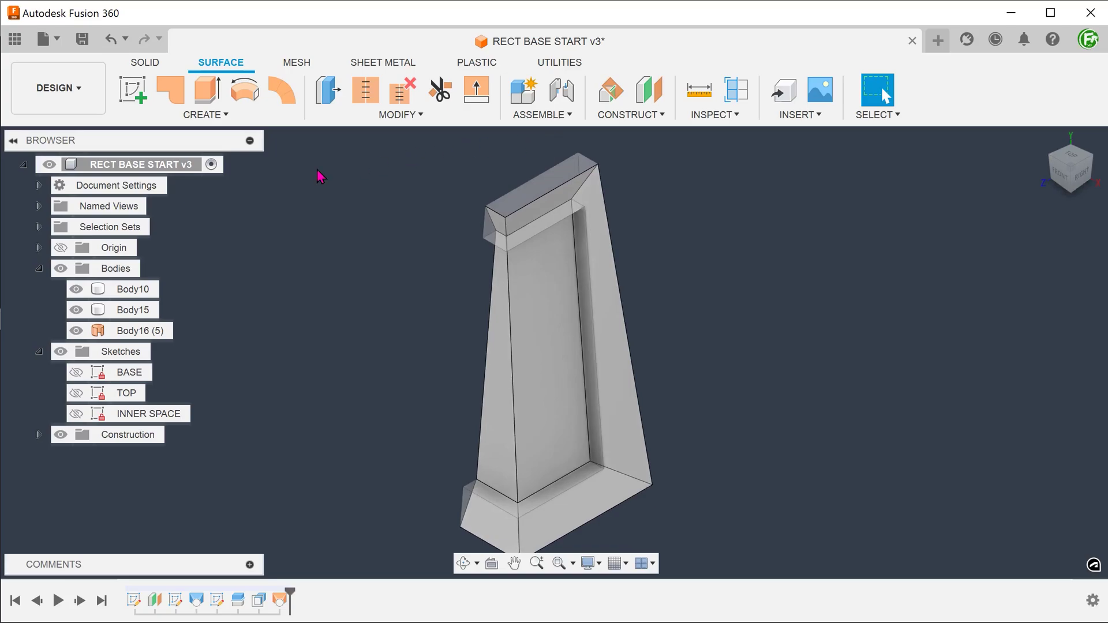
pyautogui.click(205, 114)
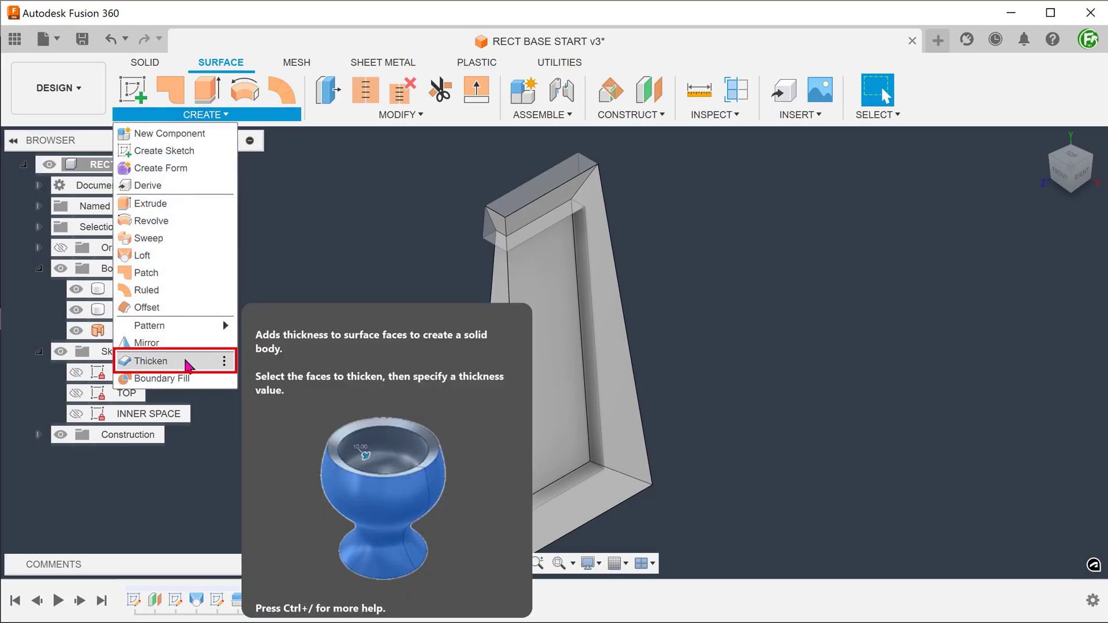
pyautogui.click(186, 366)
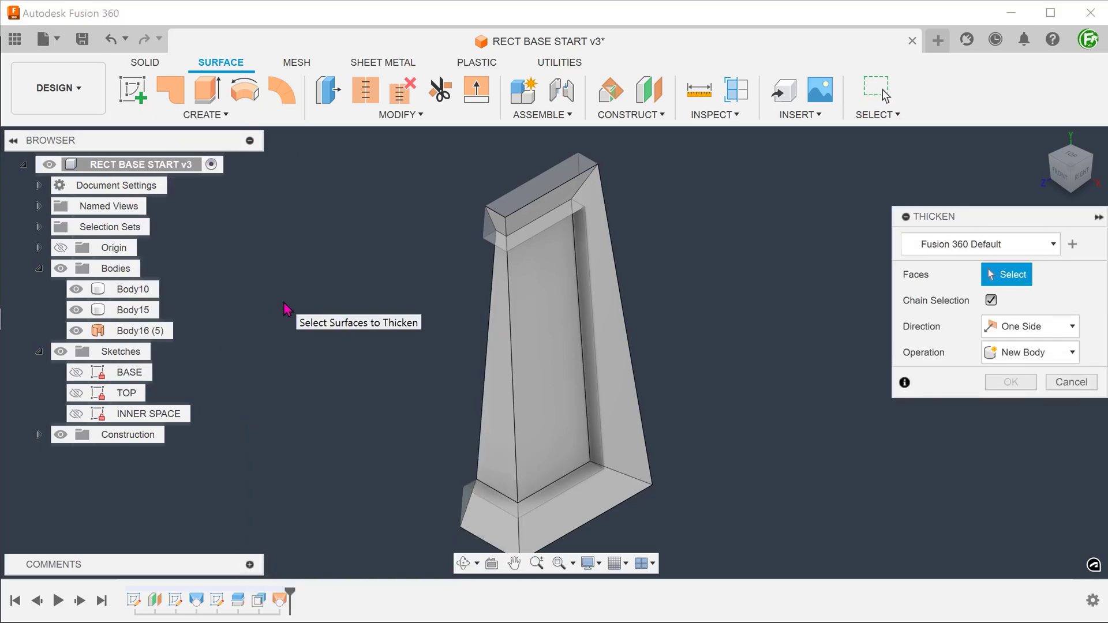
pyautogui.click(141, 330)
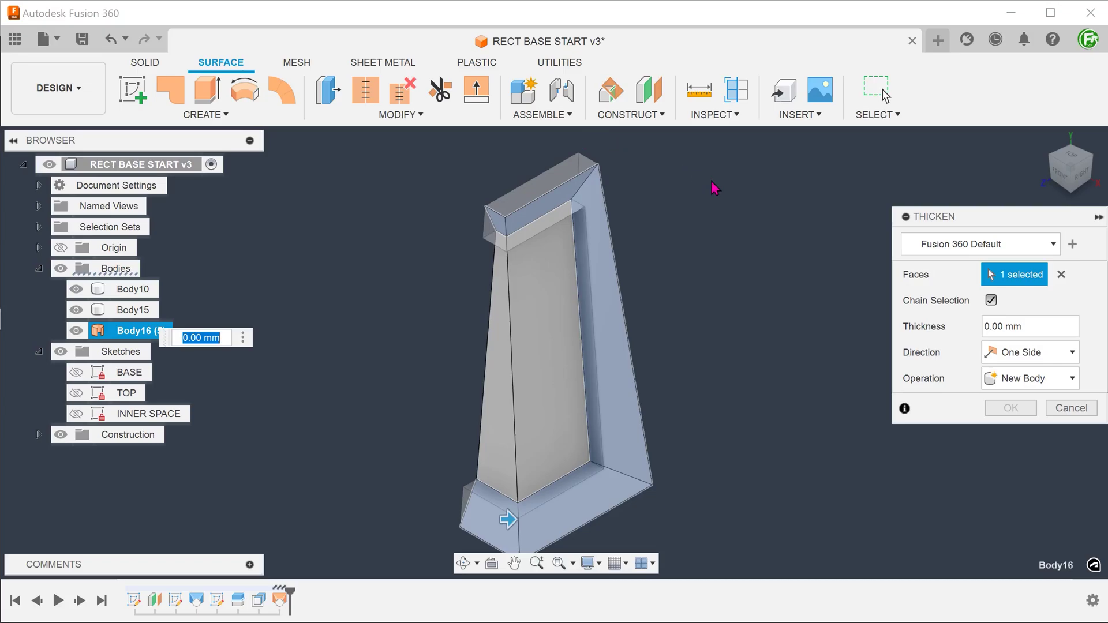
pyautogui.click(1030, 379)
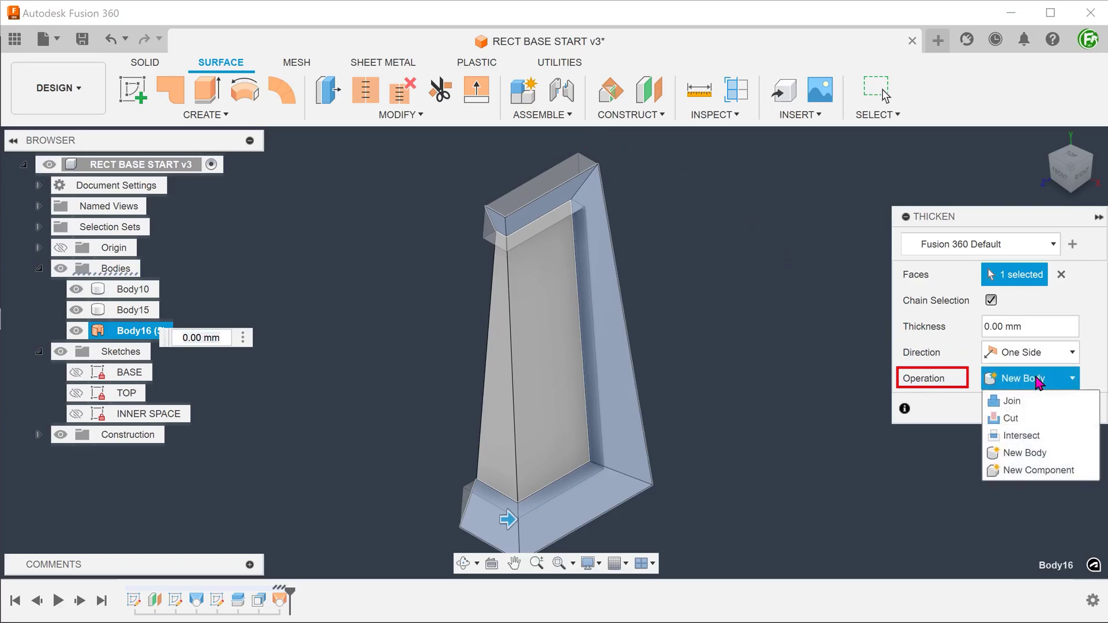
pyautogui.click(1044, 419)
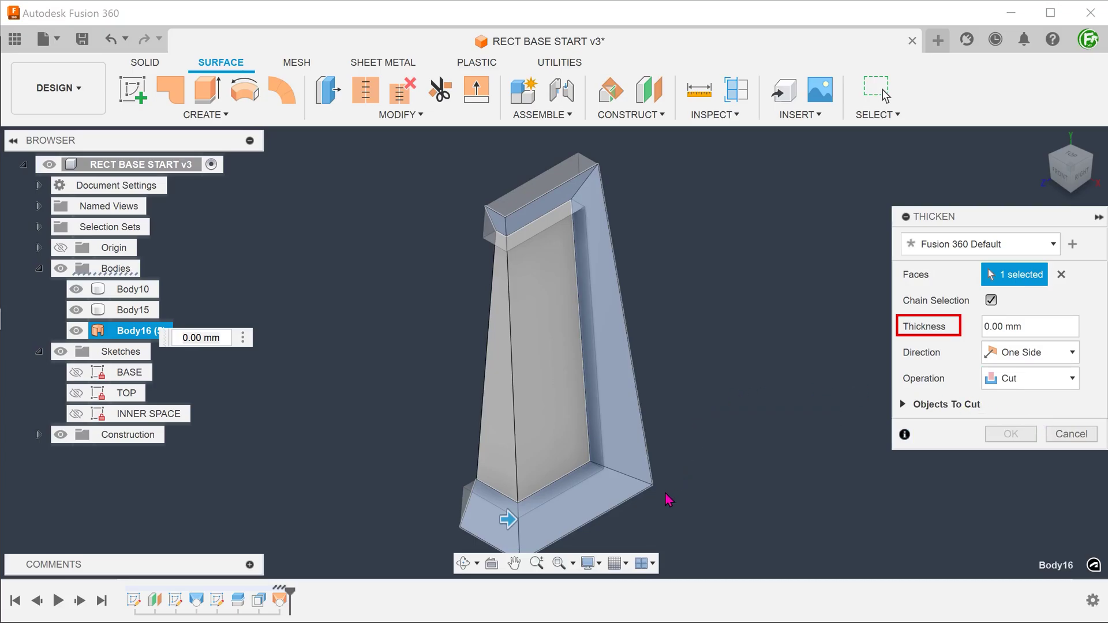
pyautogui.moveTo(499, 518); pyautogui.dragTo(474, 515)
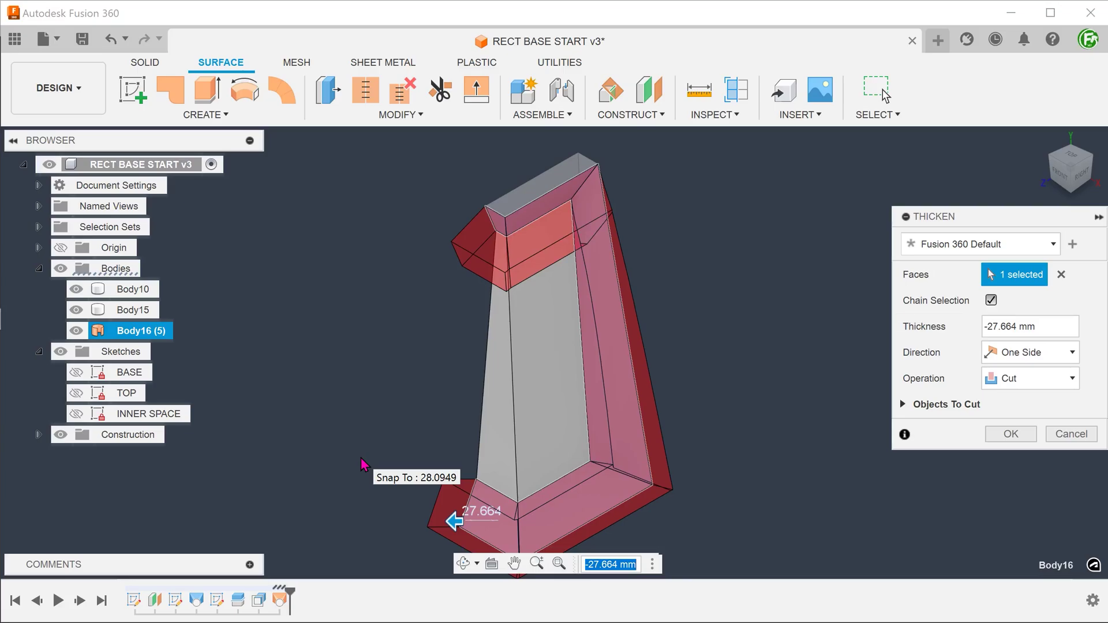
pyautogui.click(1010, 434)
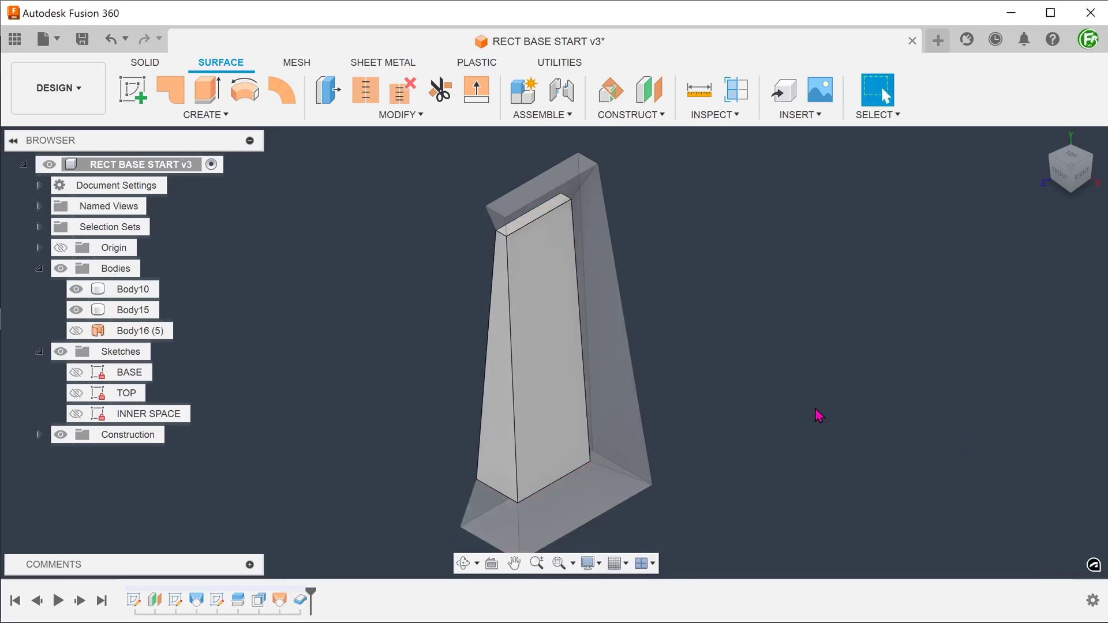
# Step: Restore the frame body's opacity to 100% and hide the inner body
pyautogui.keyDown('shift'); pyautogui.moveTo(801, 433); pyautogui.dragTo(227, 372, button='middle'); pyautogui.keyUp('shift')
pyautogui.rightClick(122, 312)
pyautogui.moveTo(275, 347)
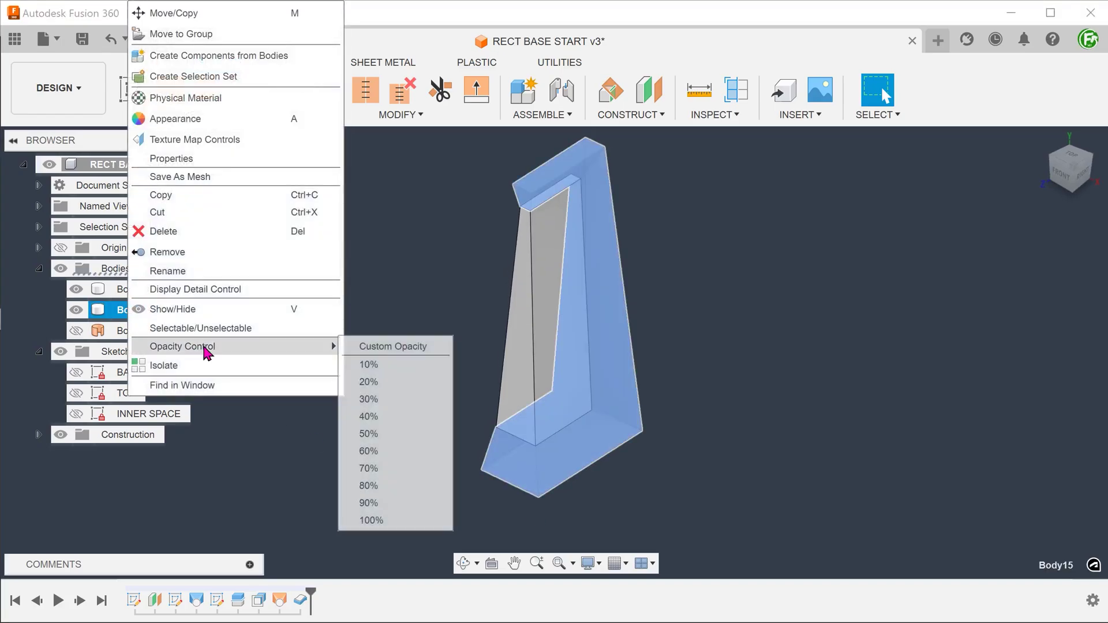
pyautogui.click(378, 517)
pyautogui.click(371, 308)
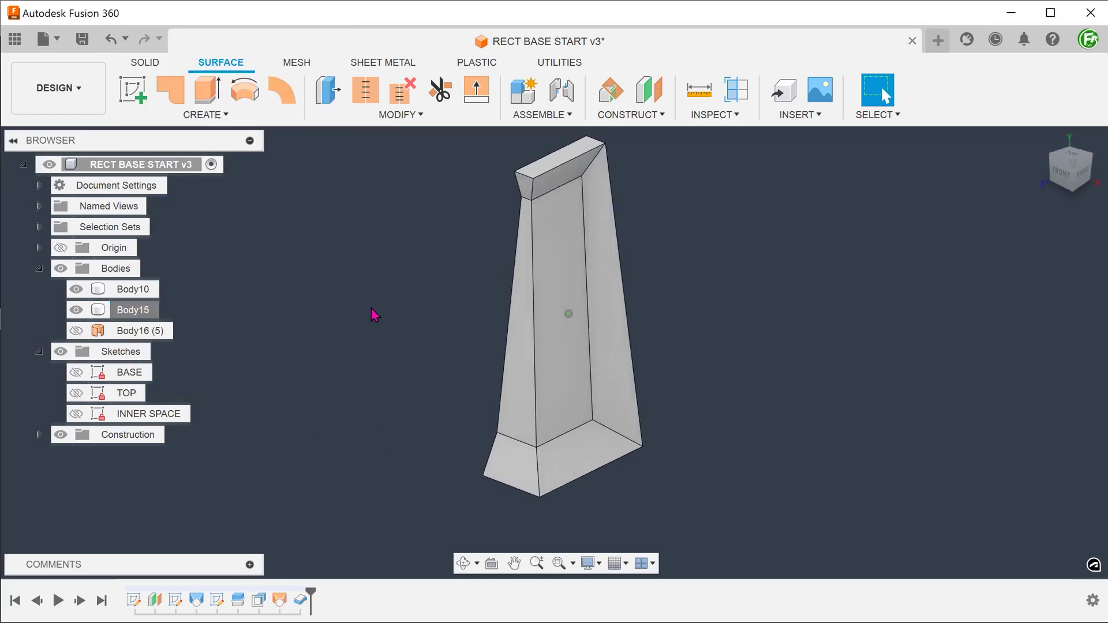
pyautogui.keyDown('shift'); pyautogui.moveTo(372, 307); pyautogui.dragTo(383, 233, button='middle'); pyautogui.keyUp('shift')
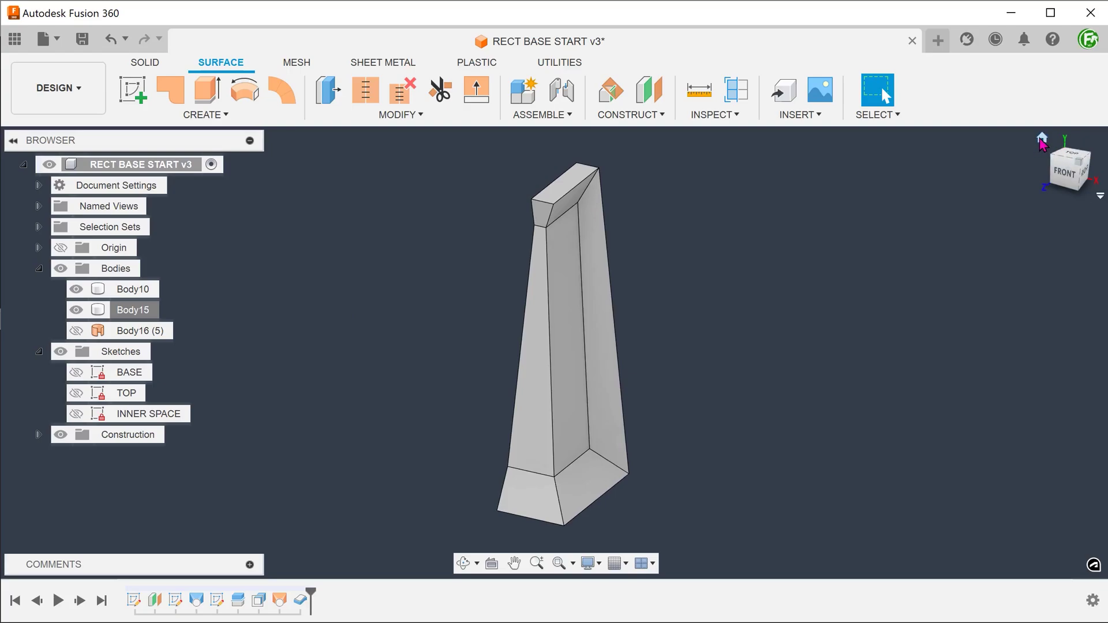
pyautogui.click(1043, 140)
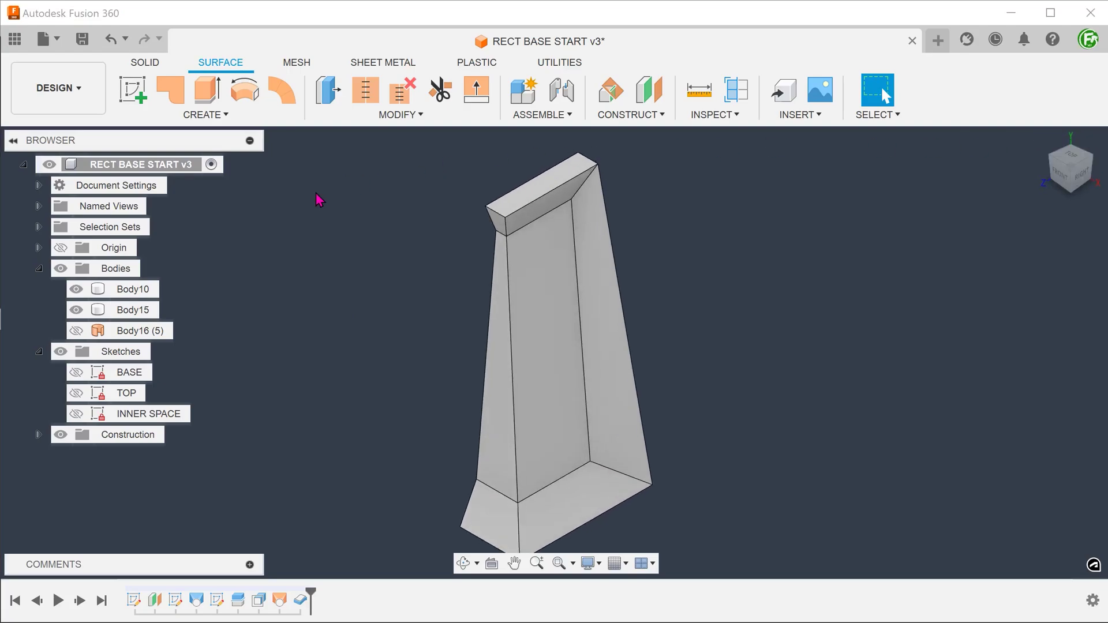
pyautogui.click(77, 289)
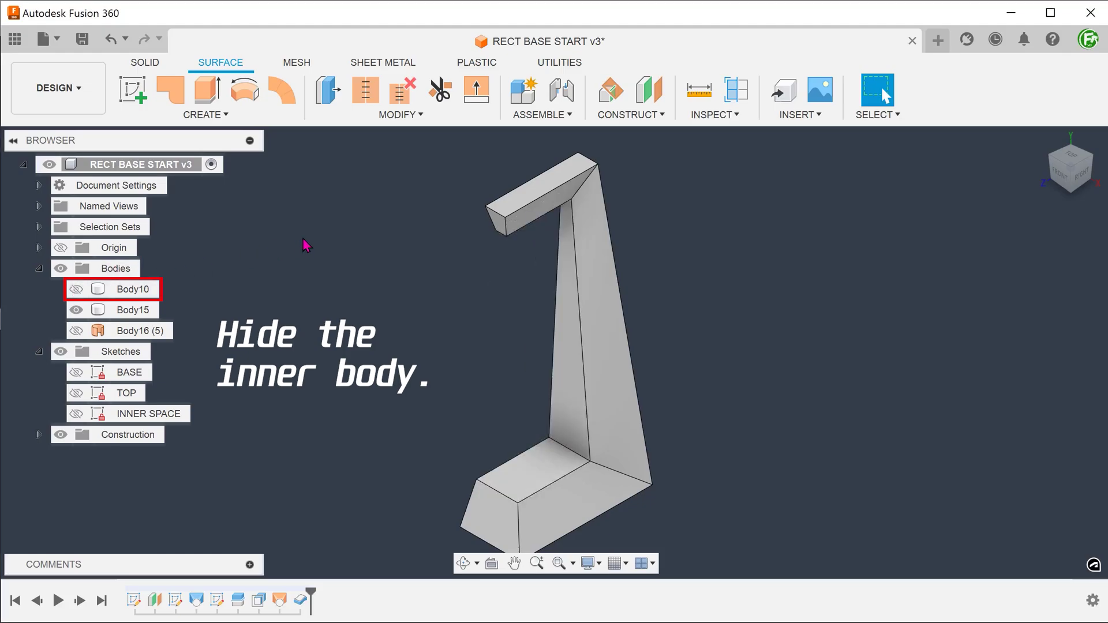
# Step: Fillet the frame body's two outer back corner edges, at the top and at the base, with a 10 mm radius
pyautogui.press('f')
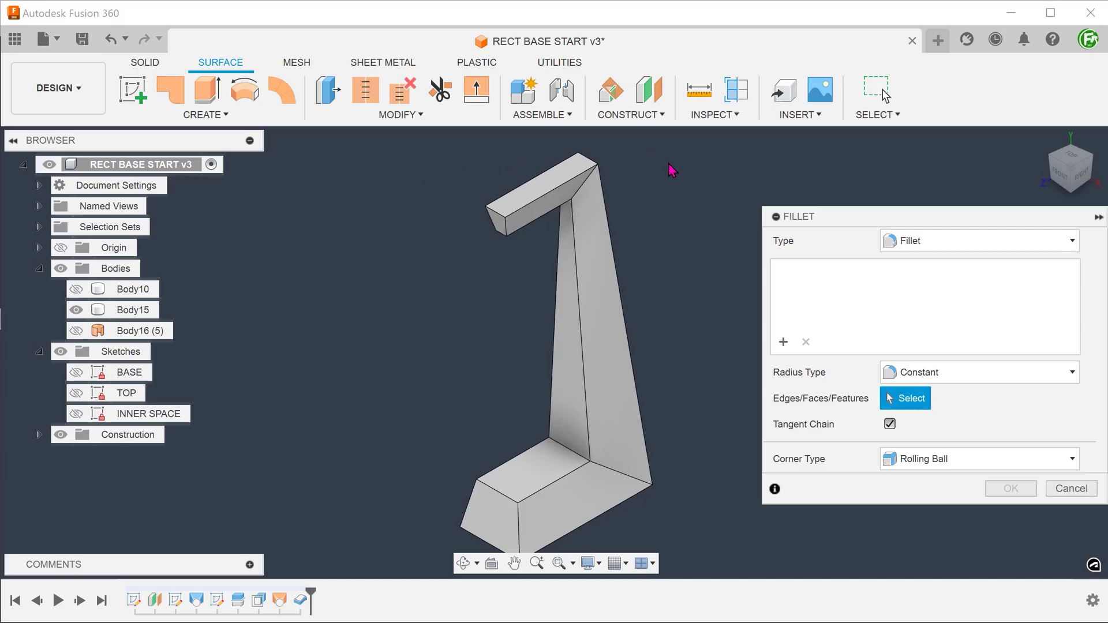
pyautogui.keyDown('shift'); pyautogui.moveTo(671, 169); pyautogui.dragTo(648, 493, button='middle'); pyautogui.keyUp('shift')
pyautogui.click(548, 185)
pyautogui.click(647, 488)
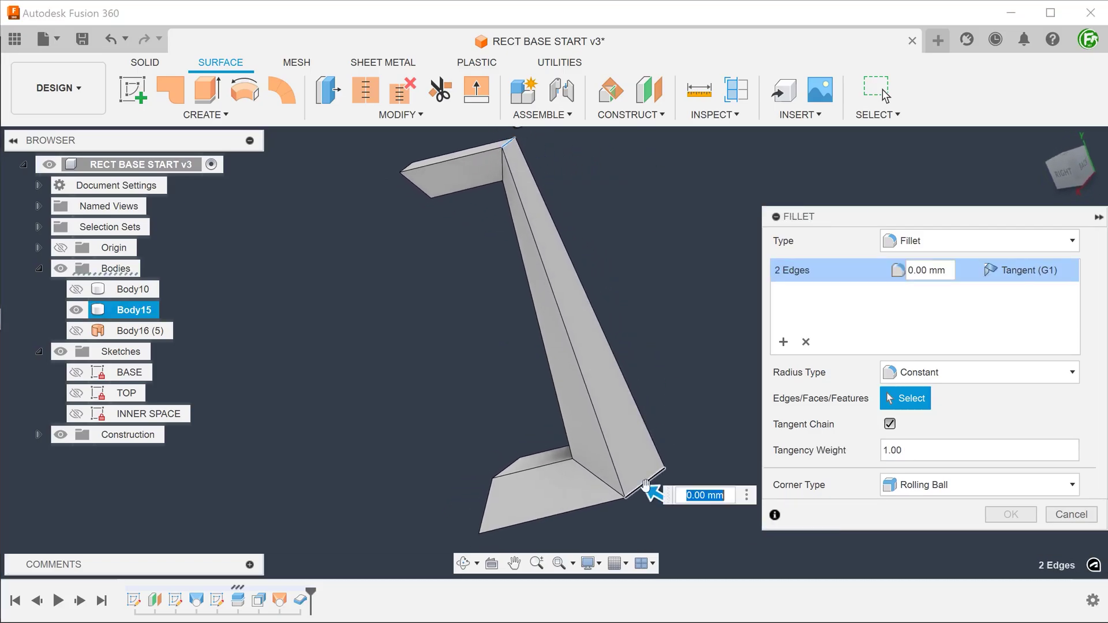
pyautogui.write('10')
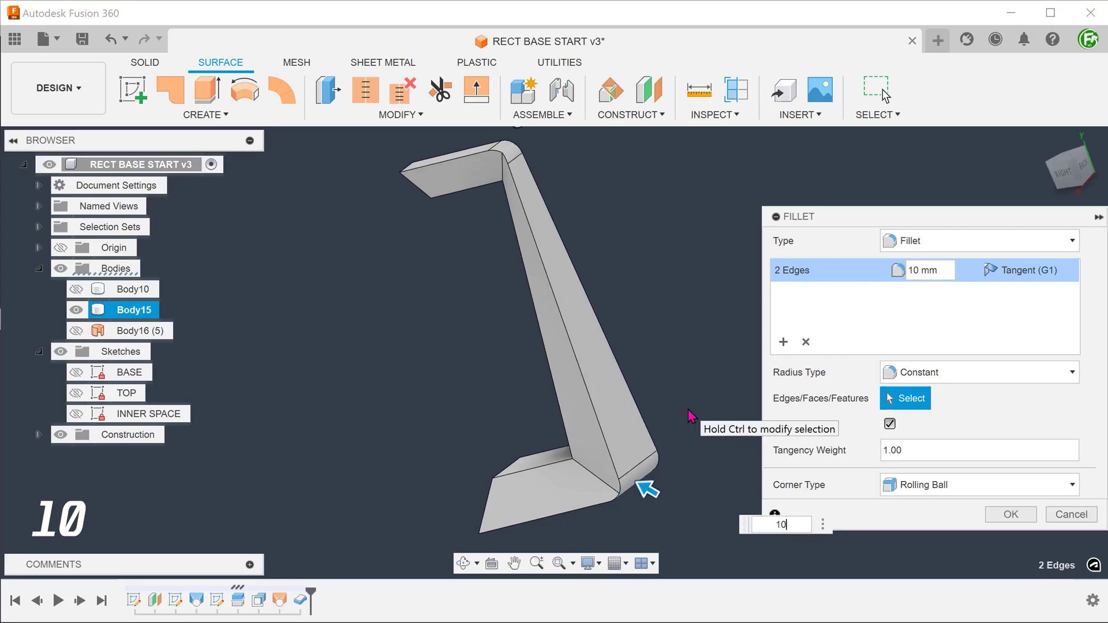
# Step: Add a second fillet set of 5 mm on the two inner corner edges where the upright meets the arm and base
pyautogui.click(784, 344)
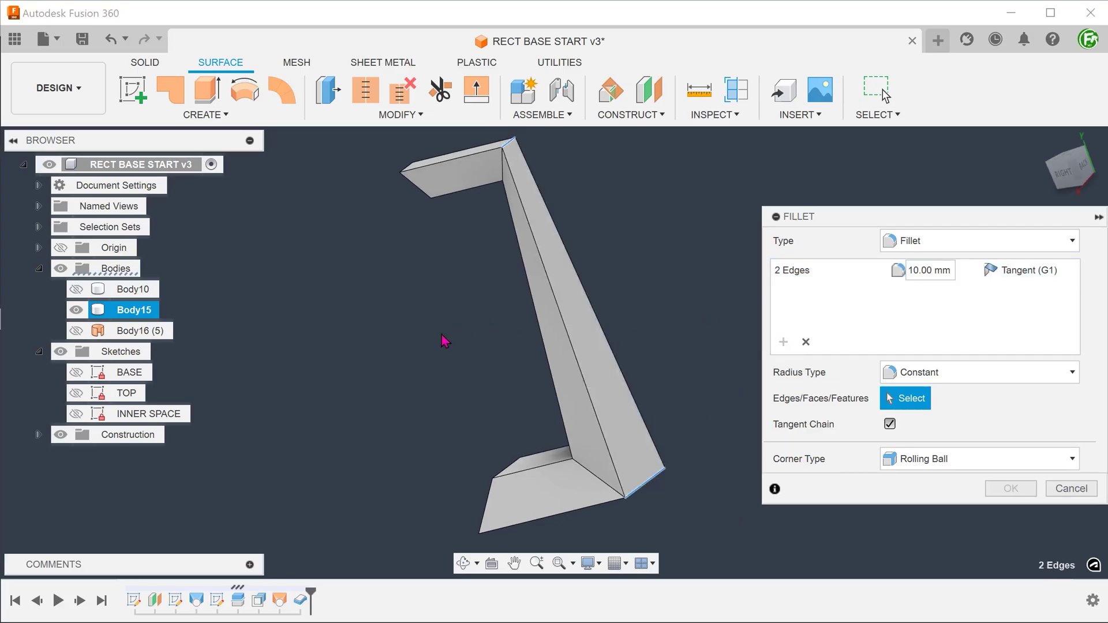
pyautogui.keyDown('shift'); pyautogui.moveTo(448, 341); pyautogui.dragTo(444, 448, button='middle'); pyautogui.keyUp('shift')
pyautogui.click(527, 238)
pyautogui.click(577, 458)
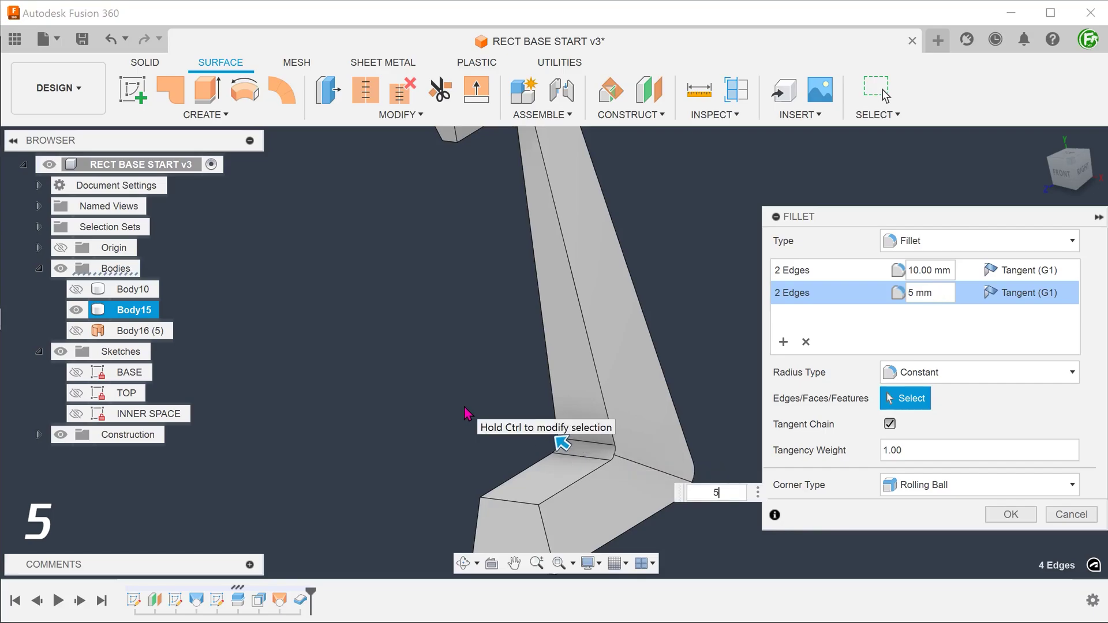
# Step: Add a third fillet set of 5 mm on the front side corner edges of the arm and the base
pyautogui.click(784, 343)
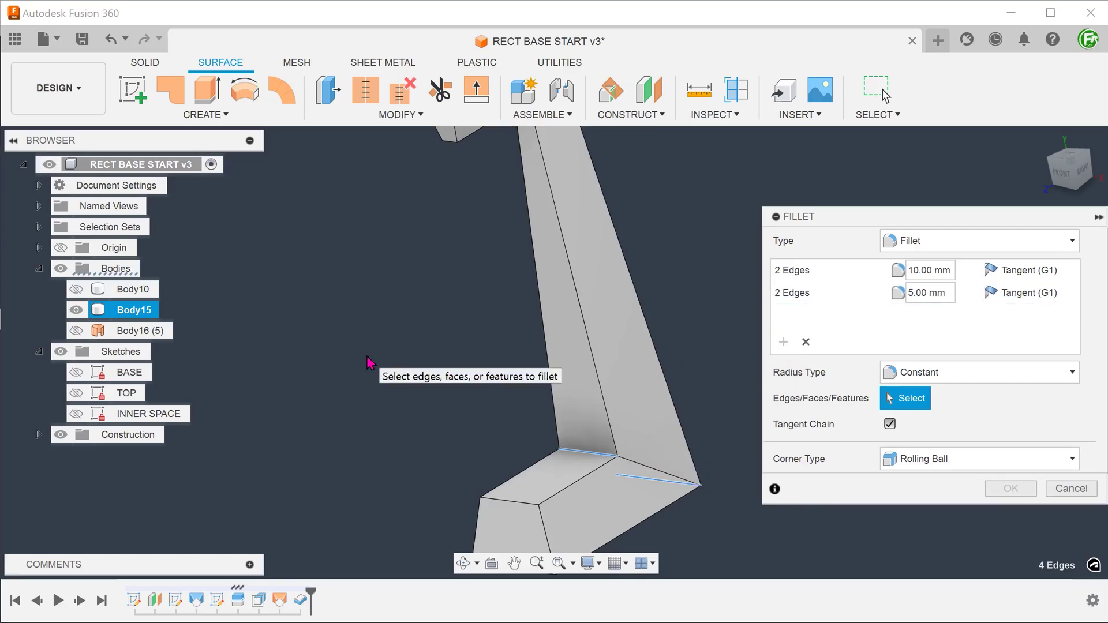
pyautogui.keyDown('shift'); pyautogui.moveTo(370, 363); pyautogui.dragTo(374, 350, button='middle'); pyautogui.keyUp('shift')
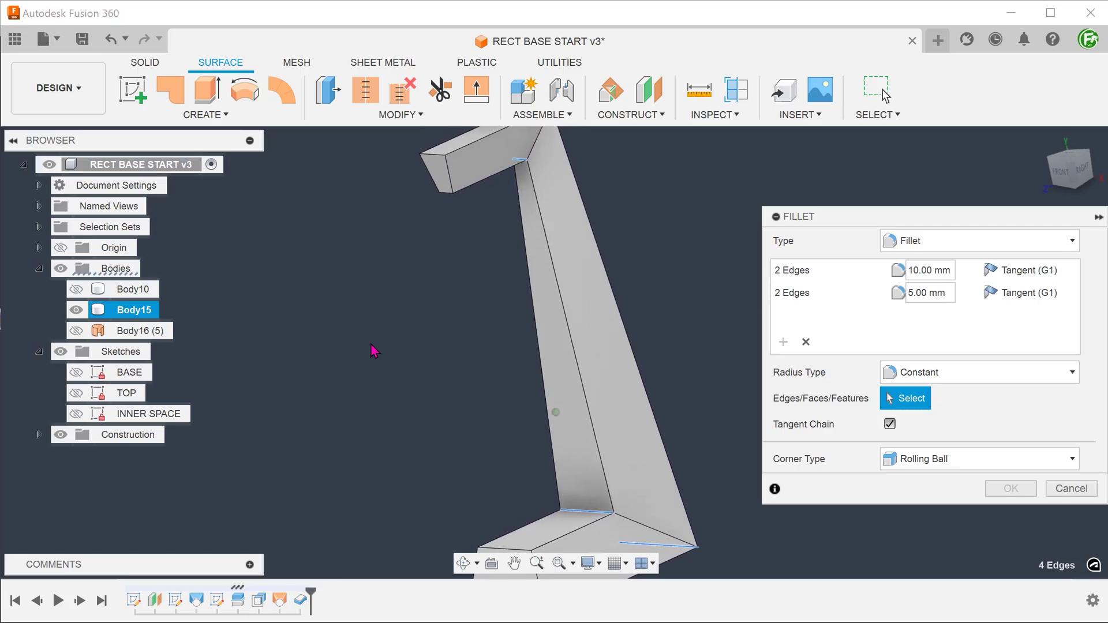
pyautogui.click(446, 193)
pyautogui.keyDown('shift'); pyautogui.moveTo(446, 192); pyautogui.dragTo(514, 499, button='middle'); pyautogui.keyUp('shift')
pyautogui.click(544, 499)
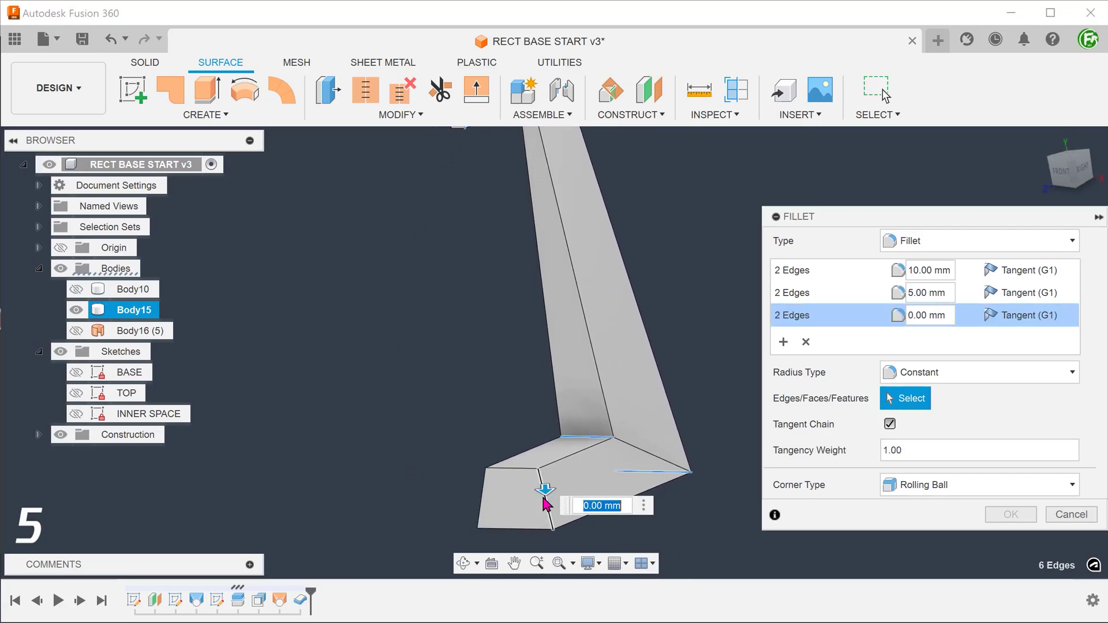
pyautogui.write('5')
pyautogui.press('Return')
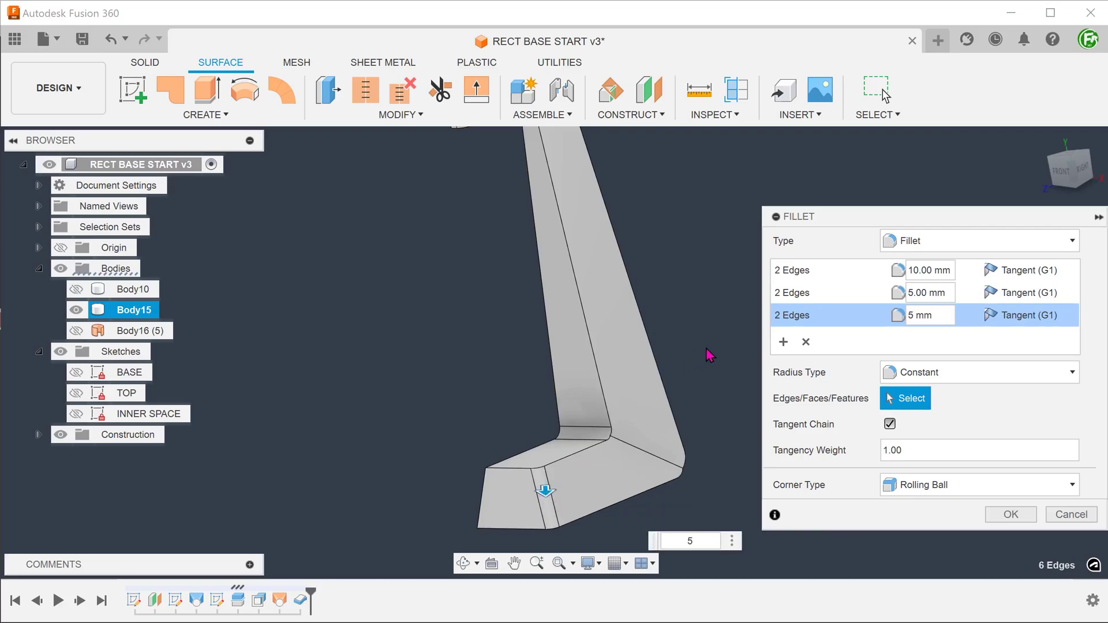
# Step: Add a fourth fillet set of 20 mm on the two diagonal side edges at the upper and lower bends, and finish the fillet
pyautogui.click(780, 344)
pyautogui.keyDown('shift'); pyautogui.moveTo(743, 348); pyautogui.dragTo(600, 481, button='middle'); pyautogui.keyUp('shift')
pyautogui.click(594, 473)
pyautogui.keyDown('shift'); pyautogui.moveTo(405, 379); pyautogui.dragTo(435, 279, button='middle'); pyautogui.keyUp('shift')
pyautogui.click(465, 187)
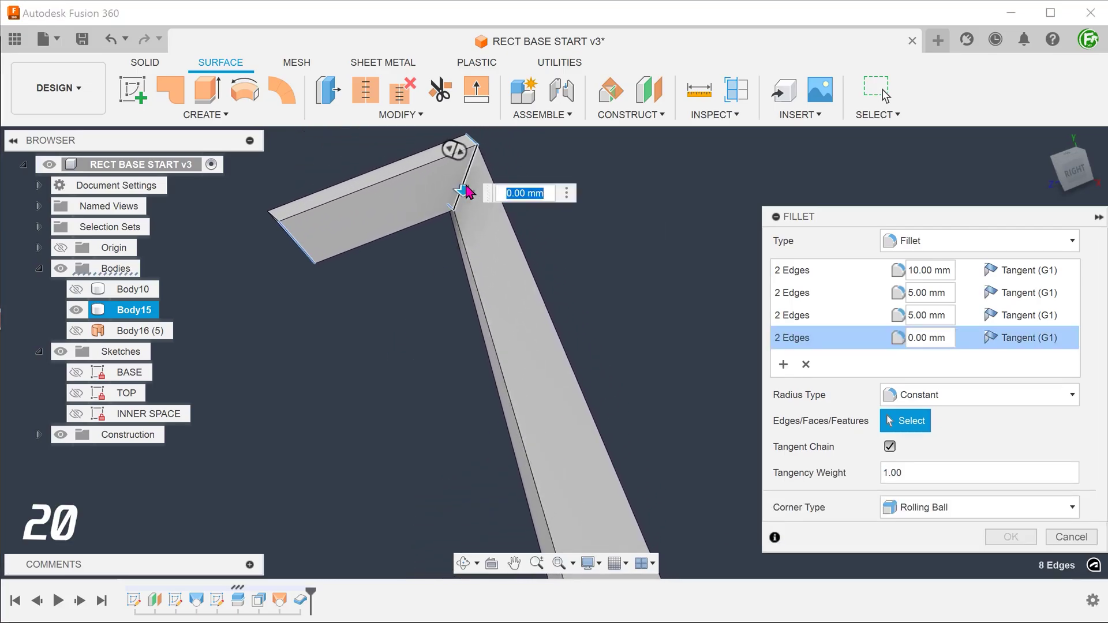
pyautogui.press('Return')
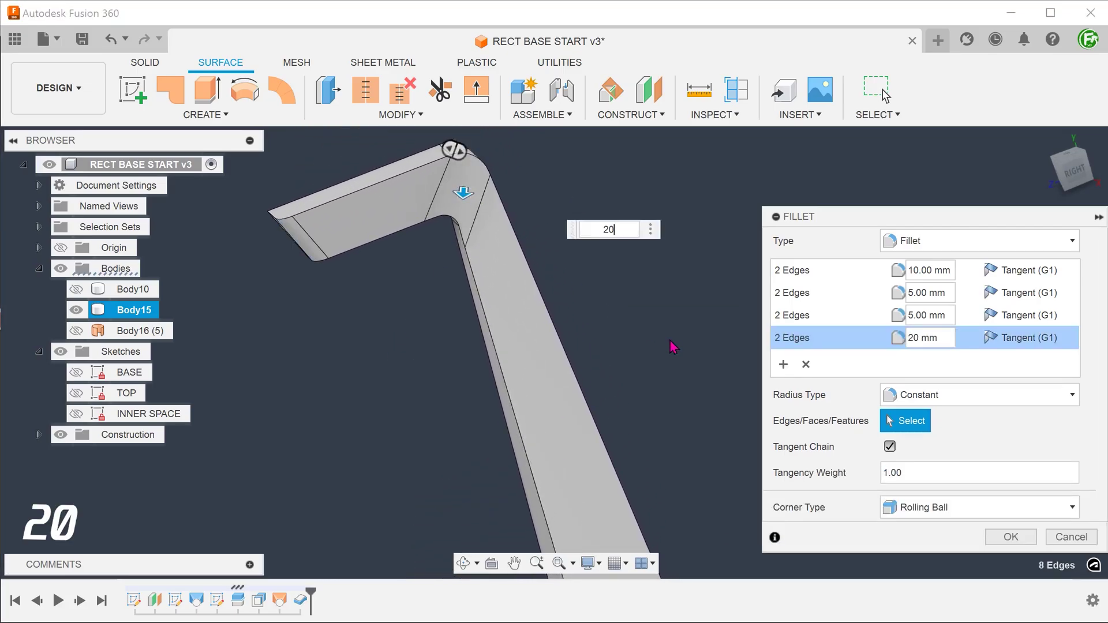
pyautogui.click(1010, 537)
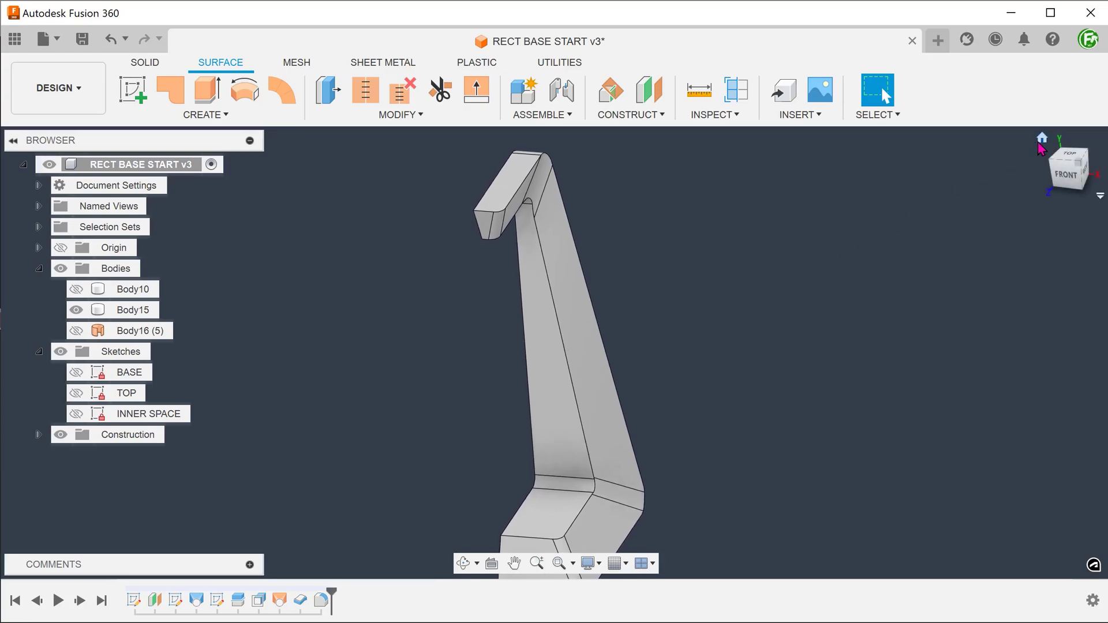
pyautogui.click(1042, 138)
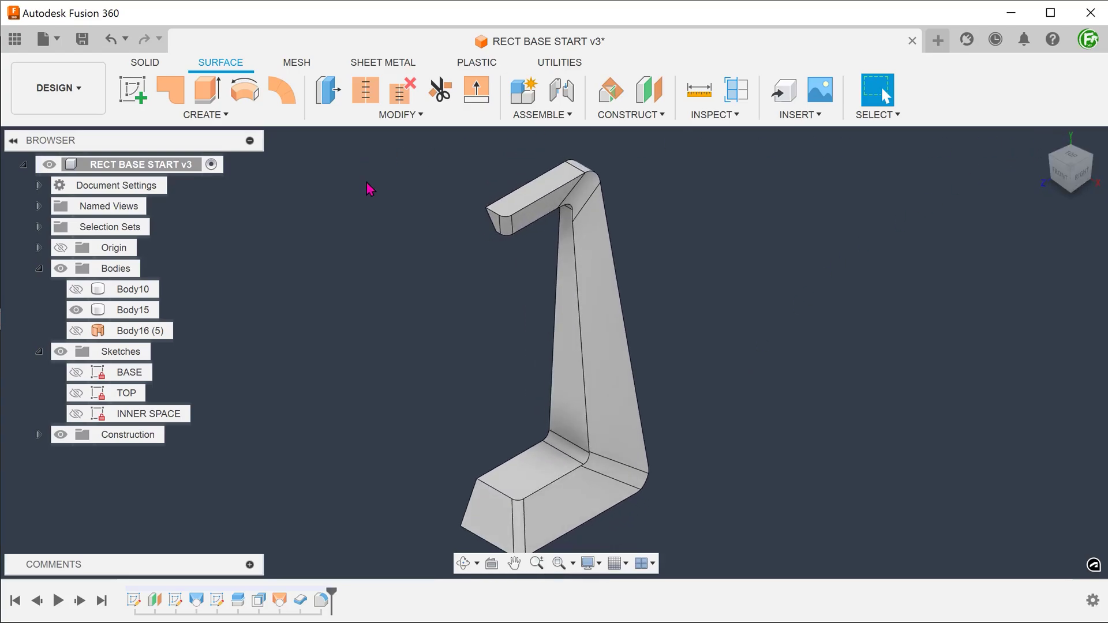
# Step: Mirror the filleted body across the vertical centre origin plane with the Join operation, making a full symmetrical stand
pyautogui.click(222, 115)
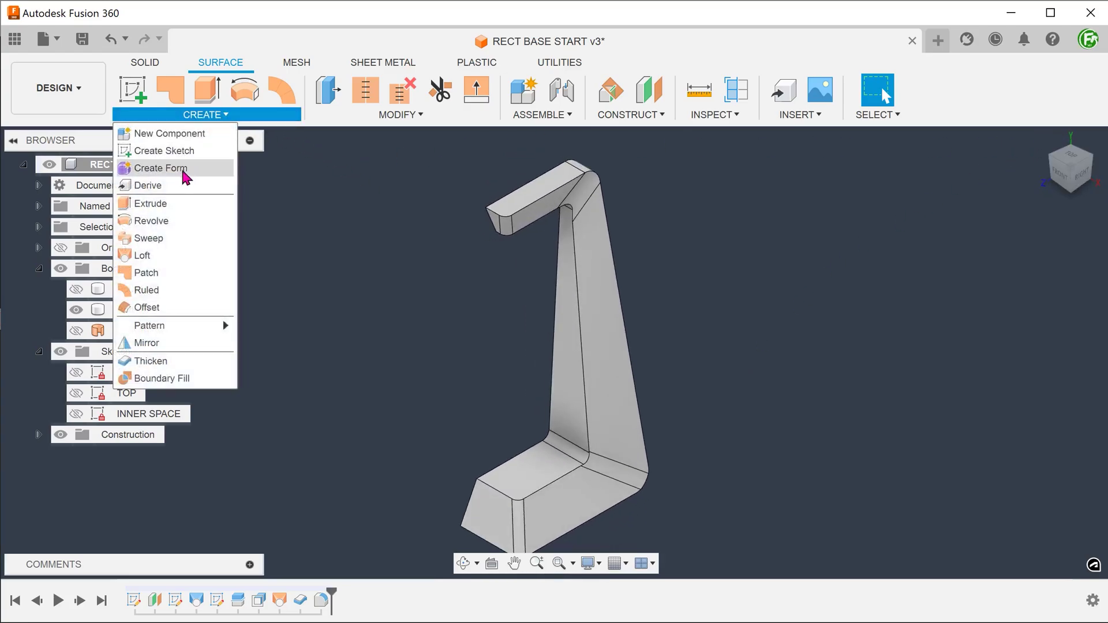
pyautogui.click(182, 343)
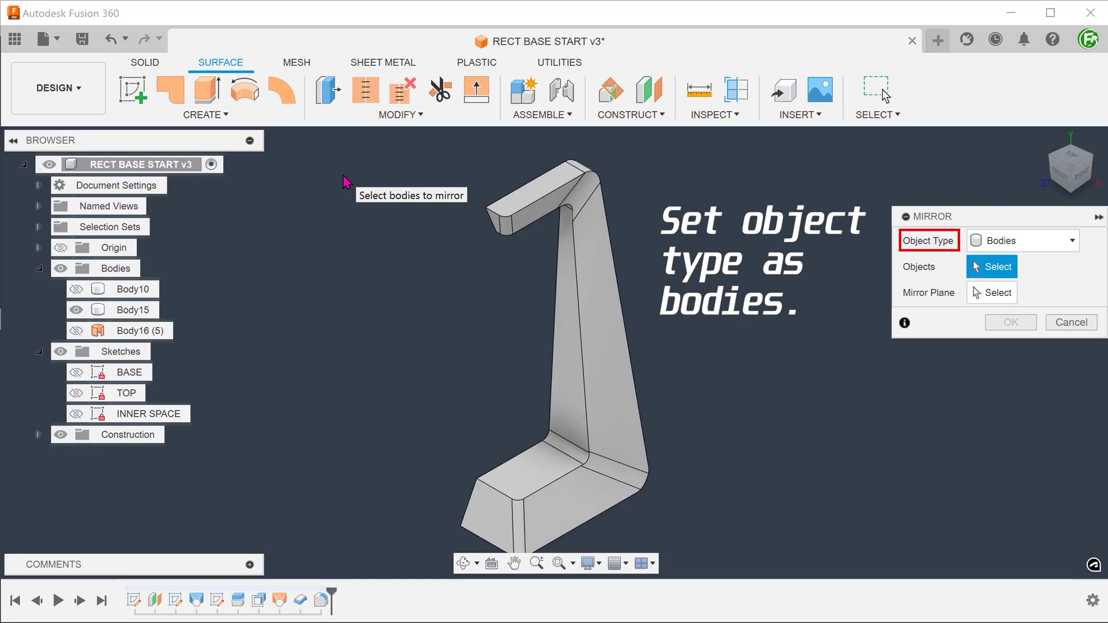
pyautogui.click(525, 202)
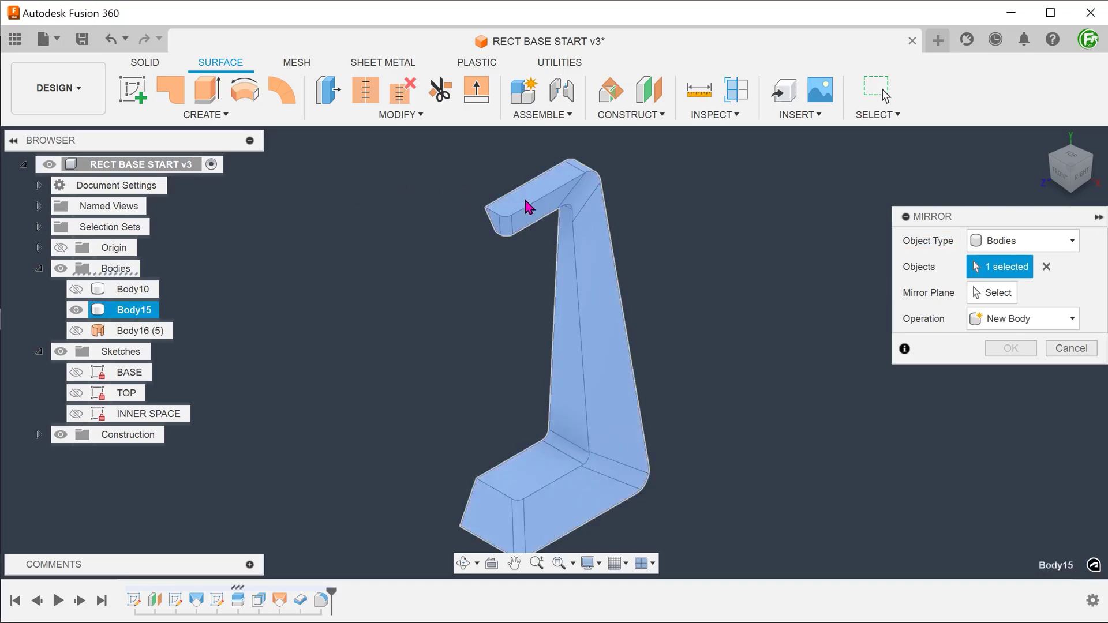
pyautogui.click(980, 294)
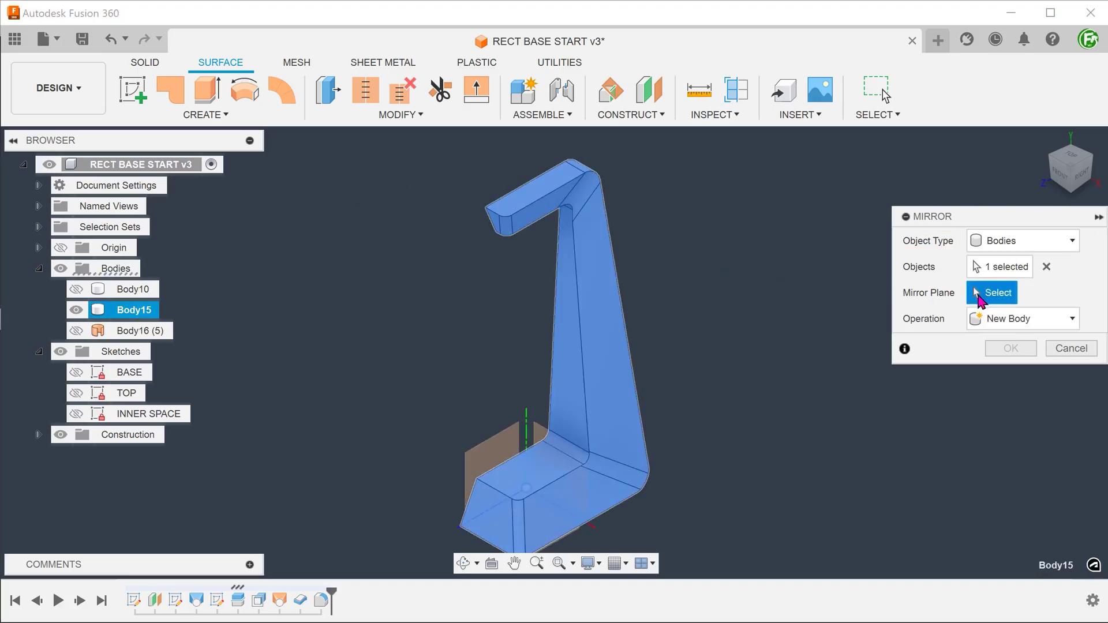
pyautogui.click(500, 451)
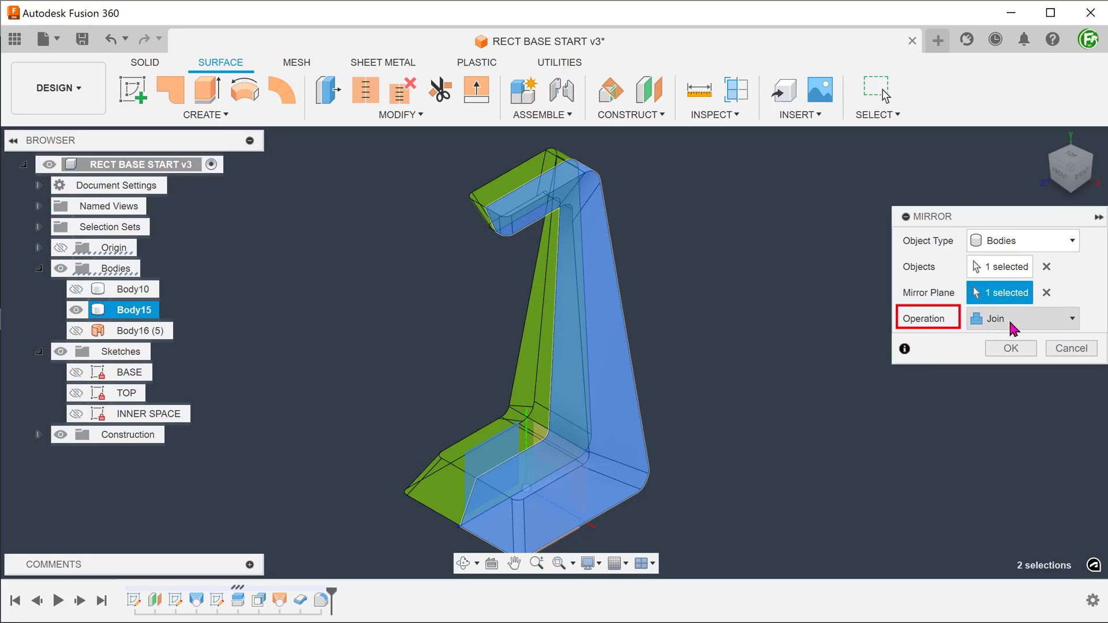
pyautogui.click(1008, 348)
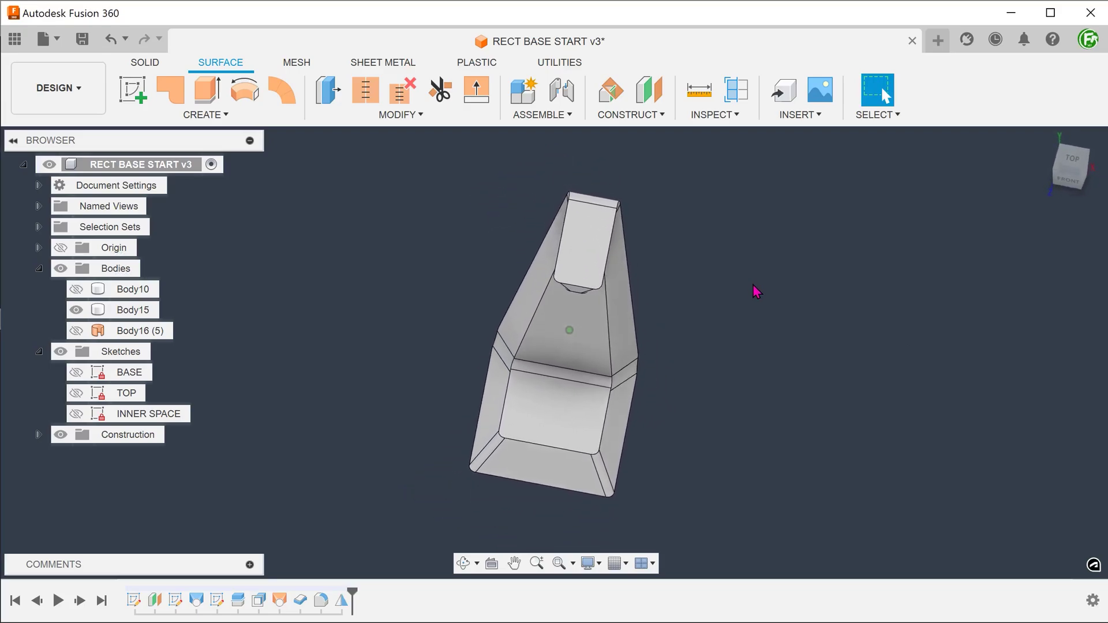
pyautogui.click(1042, 138)
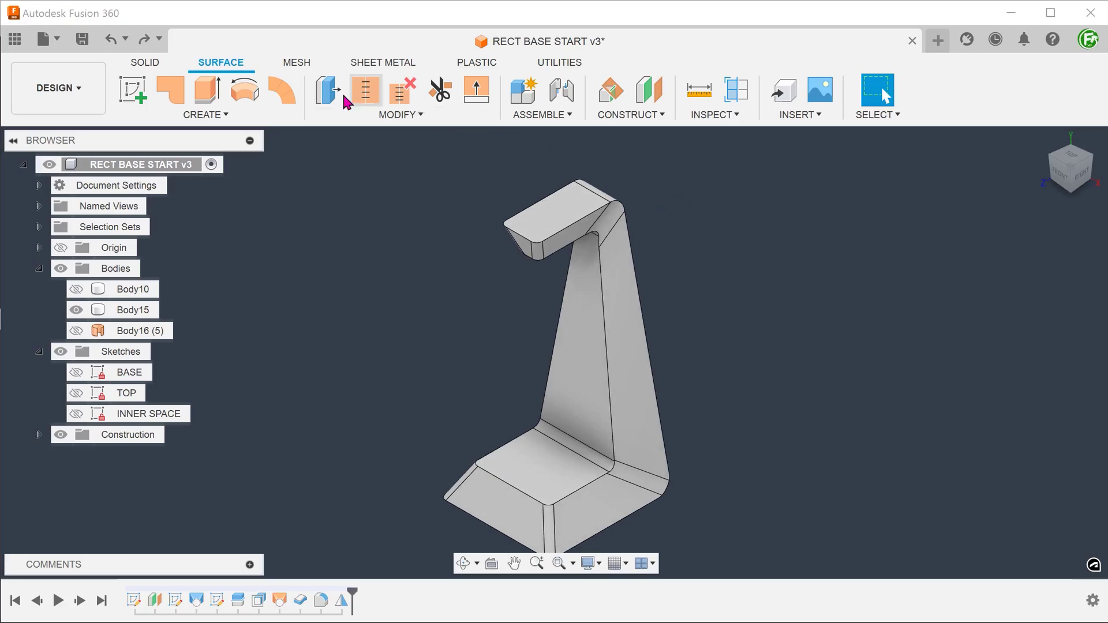
# Step: Start a Shell with Tangent Chain off and select the outer faces from the arm's top down the back to the base's underside
pyautogui.click(154, 68)
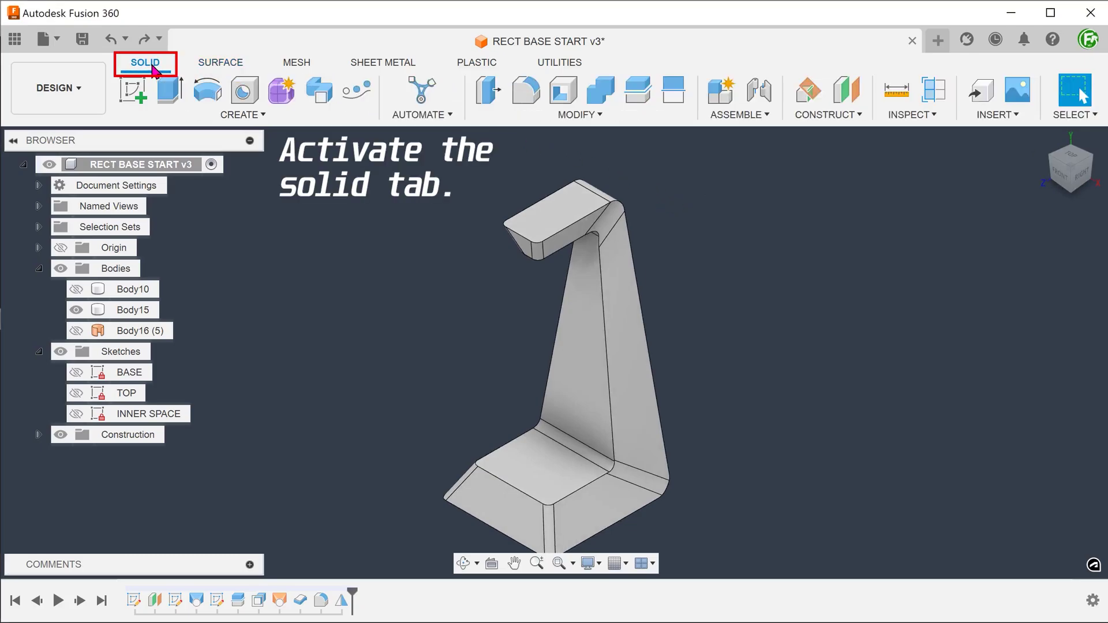
pyautogui.click(508, 115)
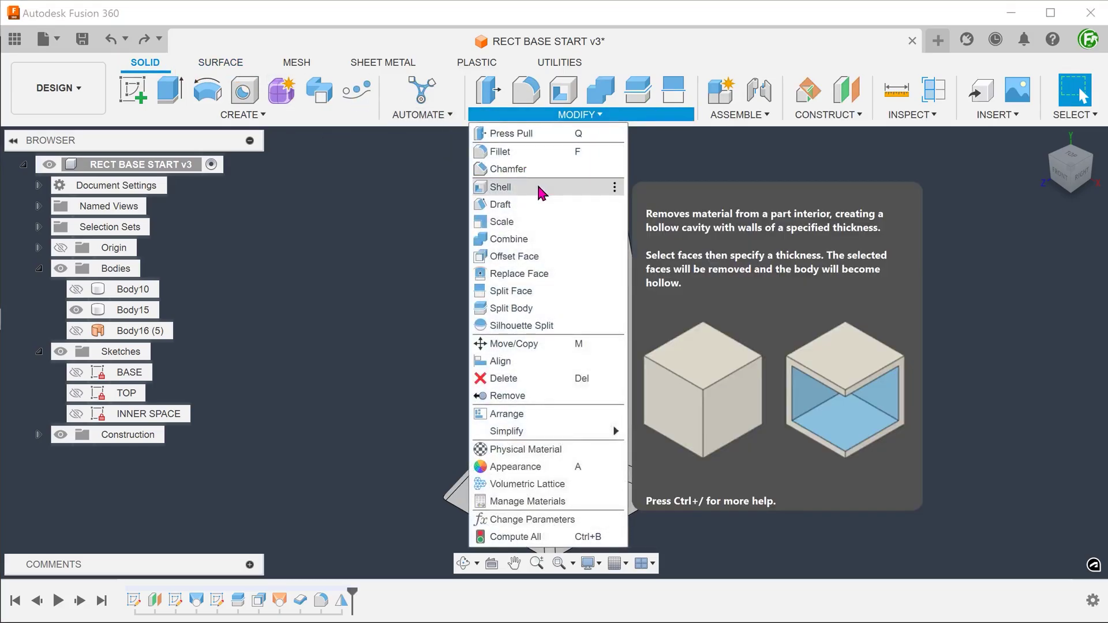
pyautogui.click(541, 190)
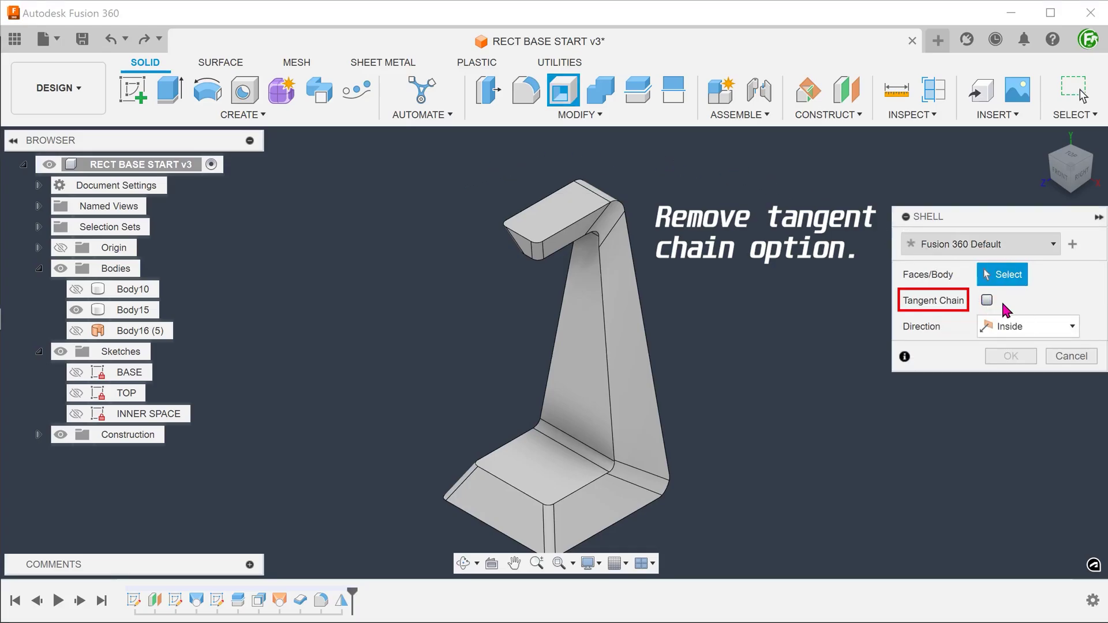
pyautogui.keyDown('shift'); pyautogui.moveTo(794, 266); pyautogui.dragTo(769, 250, button='middle'); pyautogui.keyUp('shift')
pyautogui.click(543, 236)
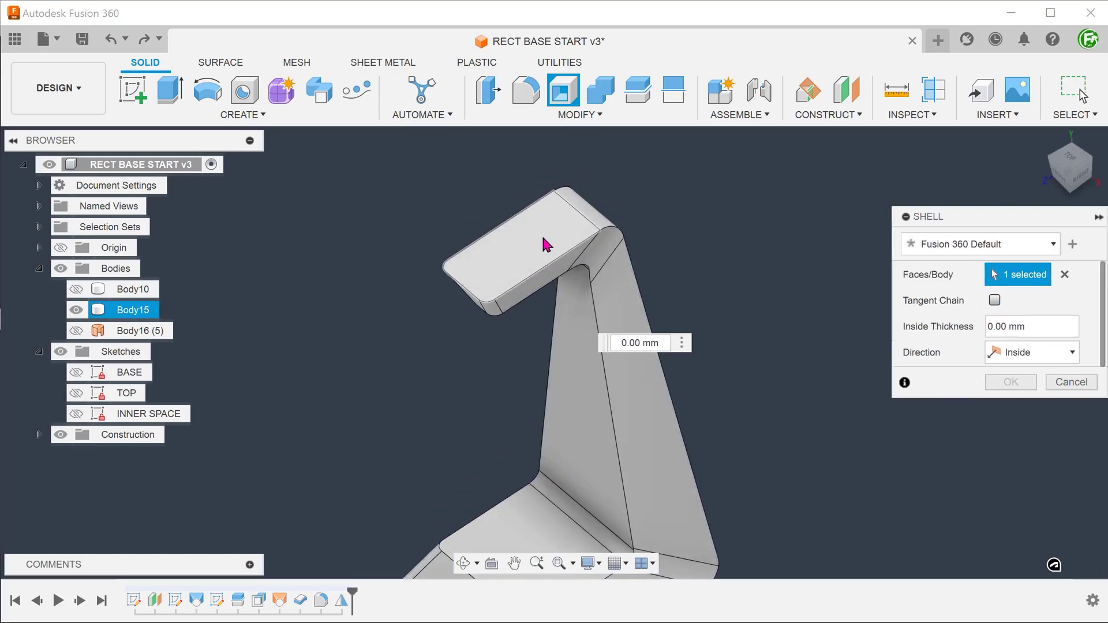
pyautogui.keyDown('shift'); pyautogui.moveTo(533, 233); pyautogui.dragTo(500, 236, button='middle'); pyautogui.keyUp('shift')
pyautogui.click(489, 258)
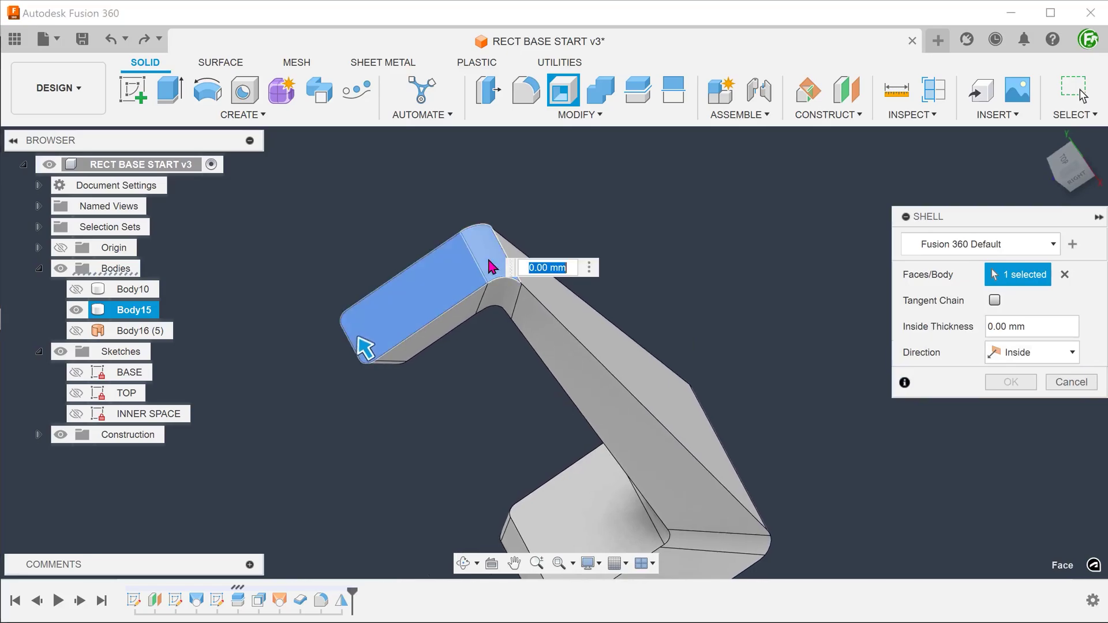
pyautogui.keyDown('shift'); pyautogui.moveTo(487, 257); pyautogui.dragTo(480, 235, button='middle'); pyautogui.keyUp('shift')
pyautogui.click(611, 329)
pyautogui.keyDown('shift'); pyautogui.moveTo(616, 336); pyautogui.dragTo(717, 449, button='middle'); pyautogui.keyUp('shift')
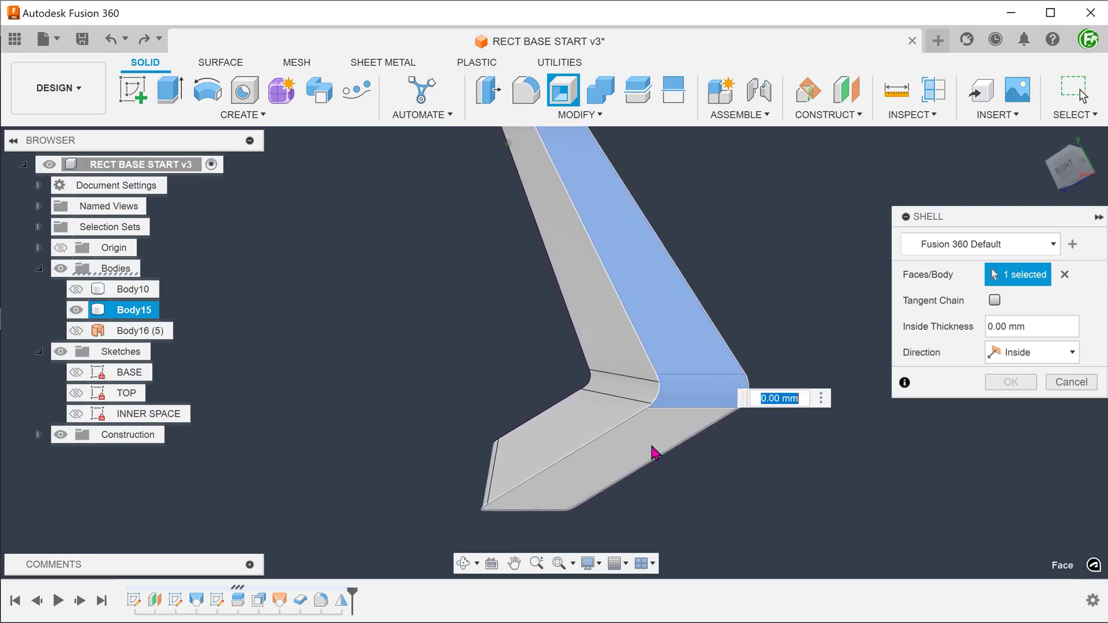
pyautogui.click(654, 452)
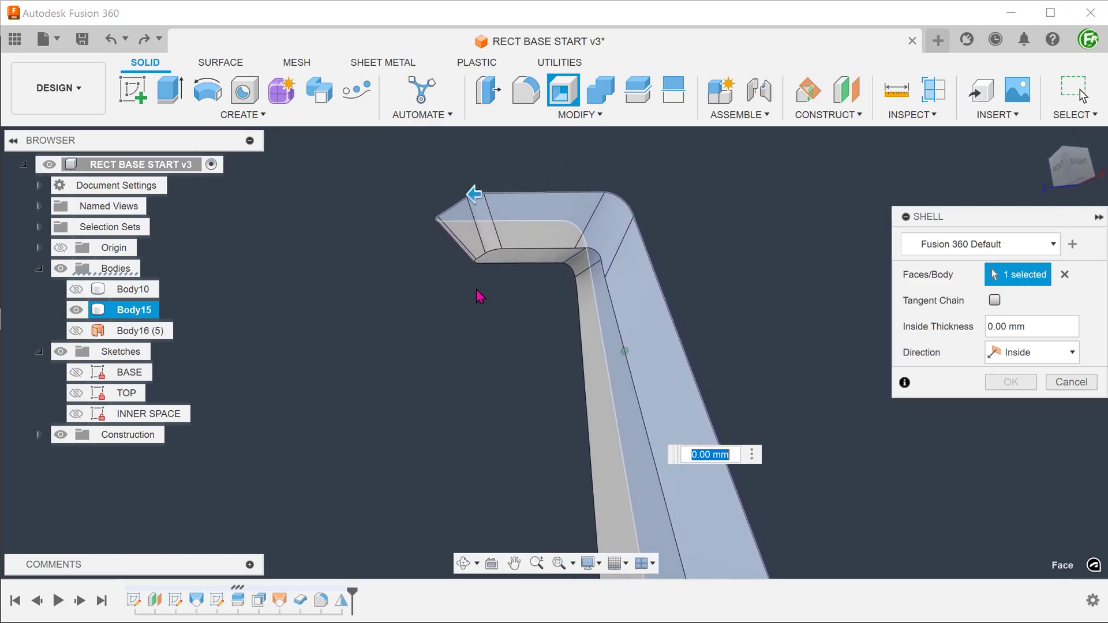
# Step: Shell the stand to a 2 mm inside thickness, also removing the arm's underside, the upright's inner face and both inner corner fillets
pyautogui.click(522, 269)
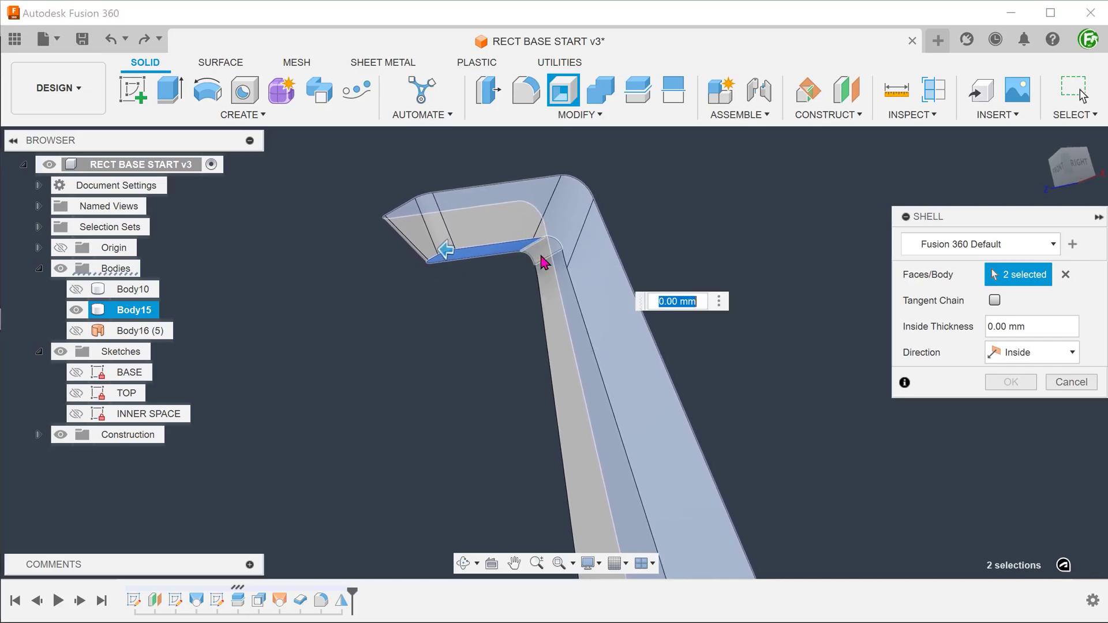
pyautogui.click(541, 253)
pyautogui.click(549, 314)
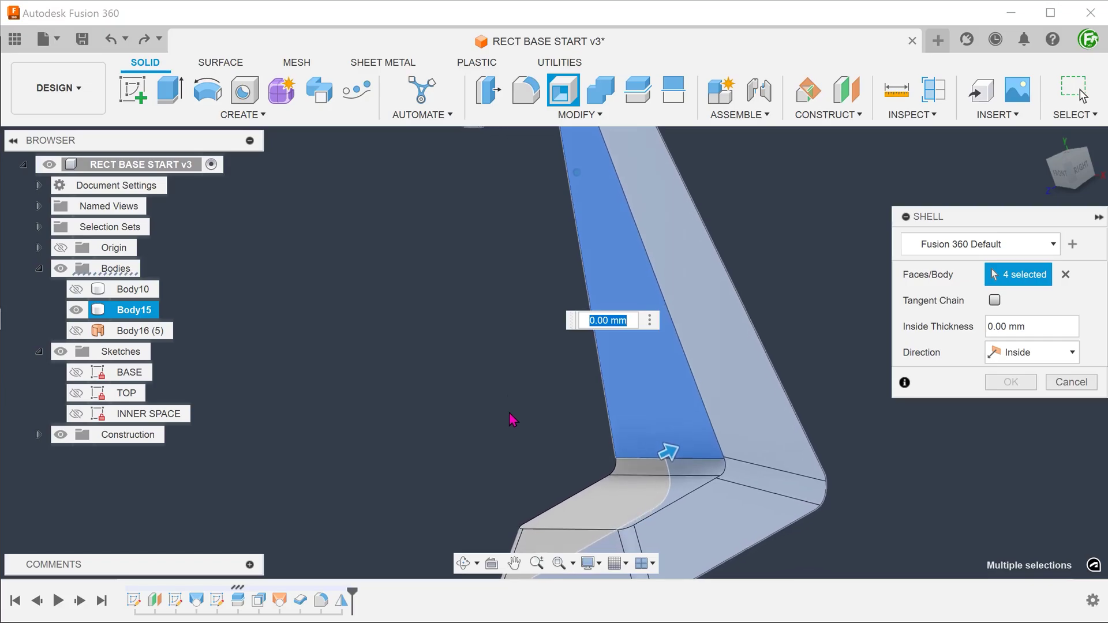
pyautogui.click(637, 460)
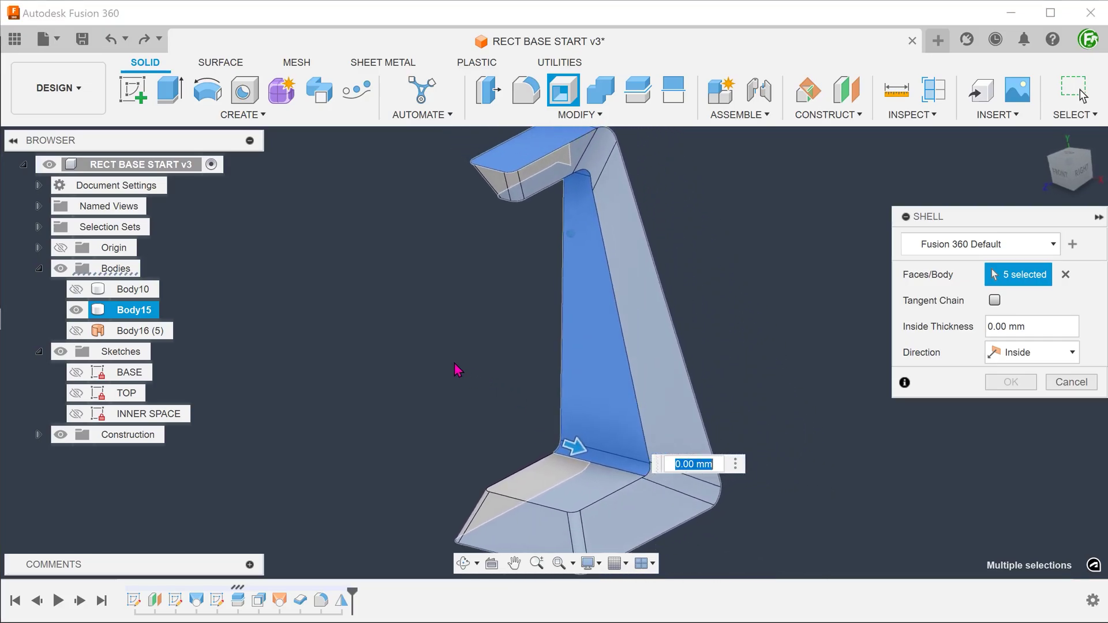
pyautogui.write('2')
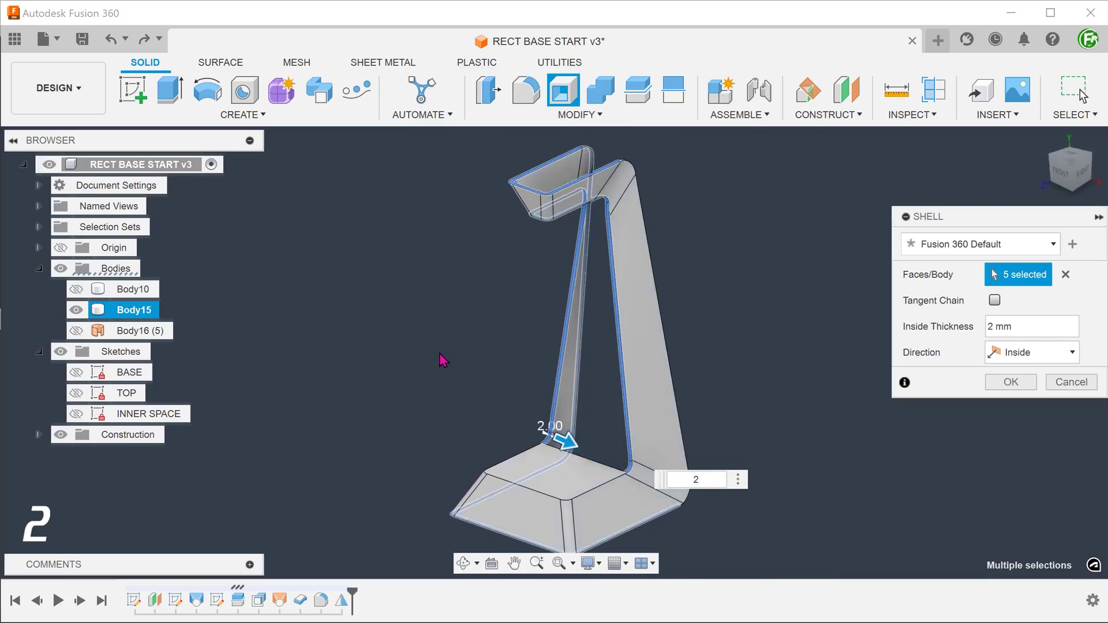
pyautogui.click(1007, 383)
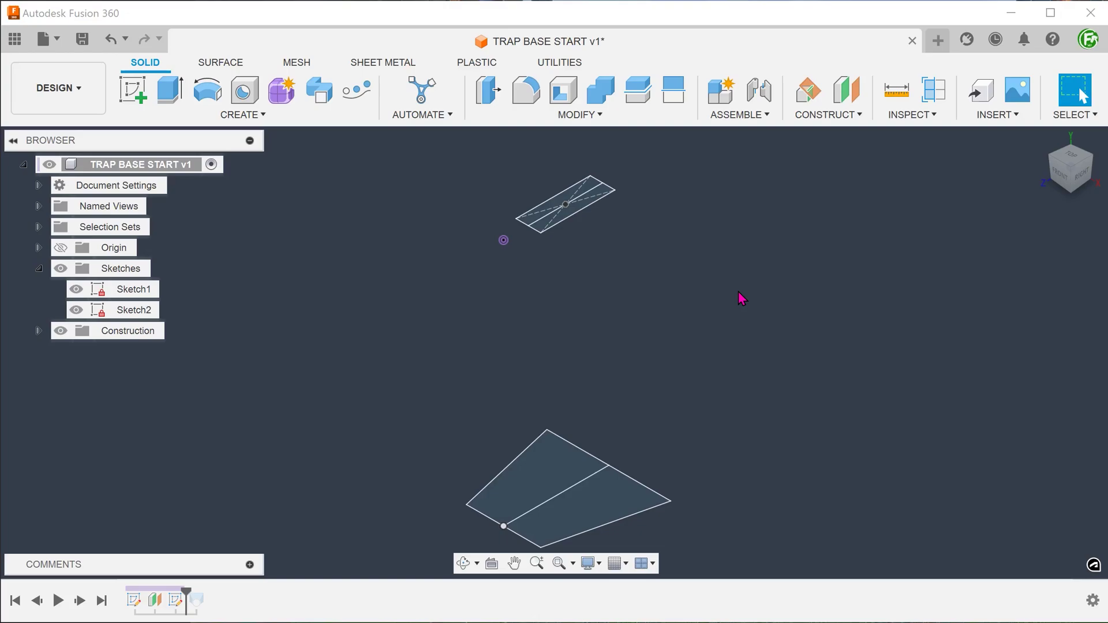
# Step: Examine the half profiles of the trapezoidal base sketch and the rectangular top sketch in the TRAP BASE START document
pyautogui.click(604, 502)
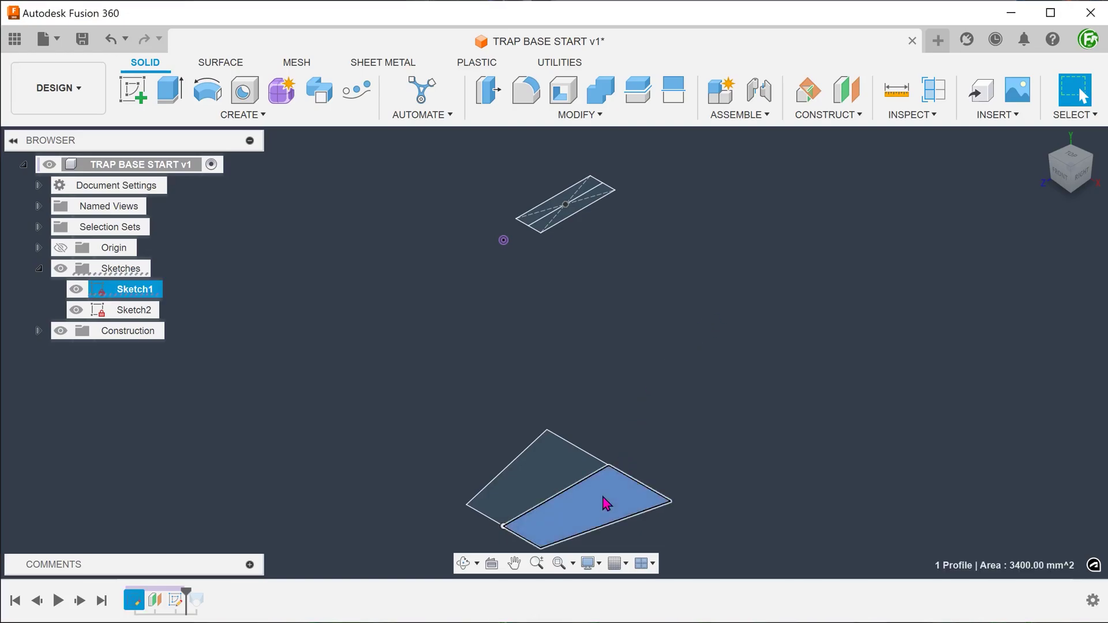
pyautogui.click(633, 372)
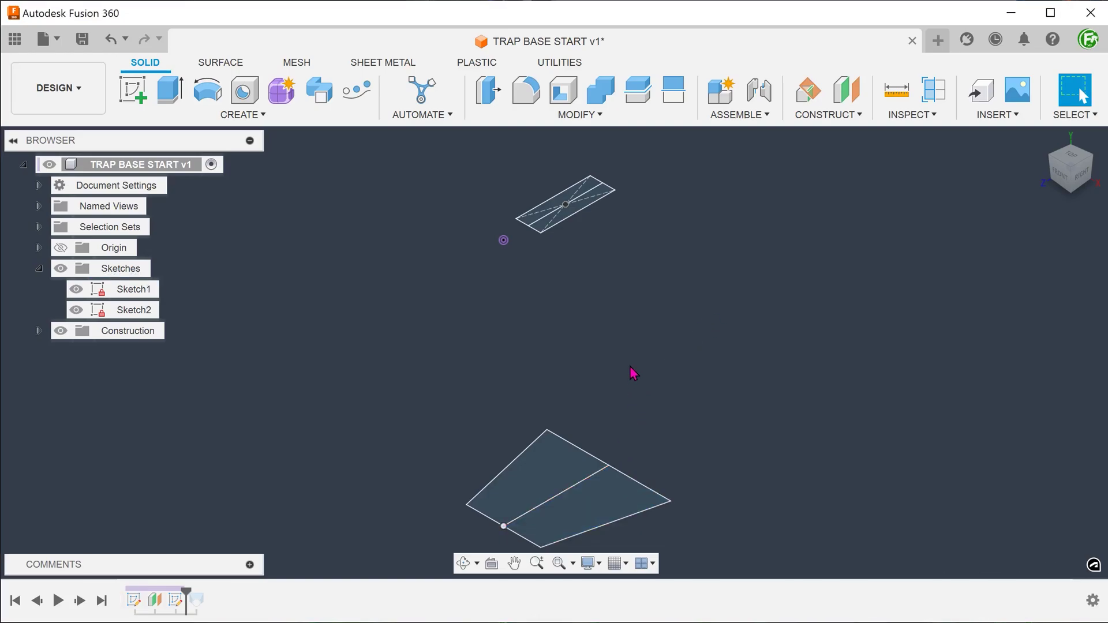
pyautogui.click(569, 219)
pyautogui.click(653, 285)
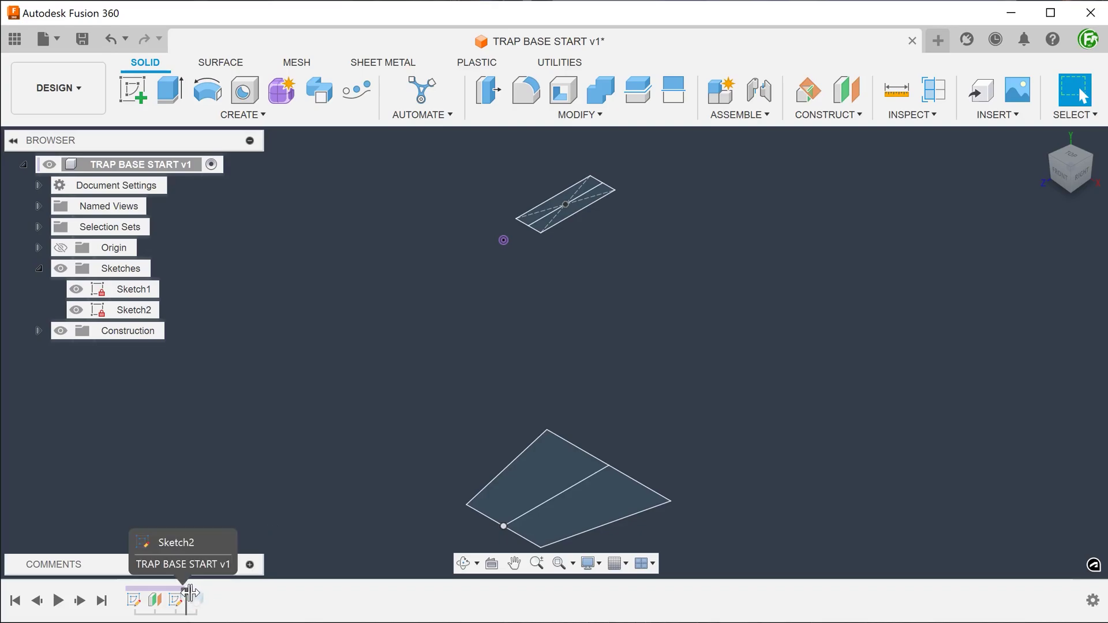
# Step: Roll the timeline forward past the loft and inspect the half body's large angled side face
pyautogui.moveTo(199, 592); pyautogui.dragTo(208, 592)
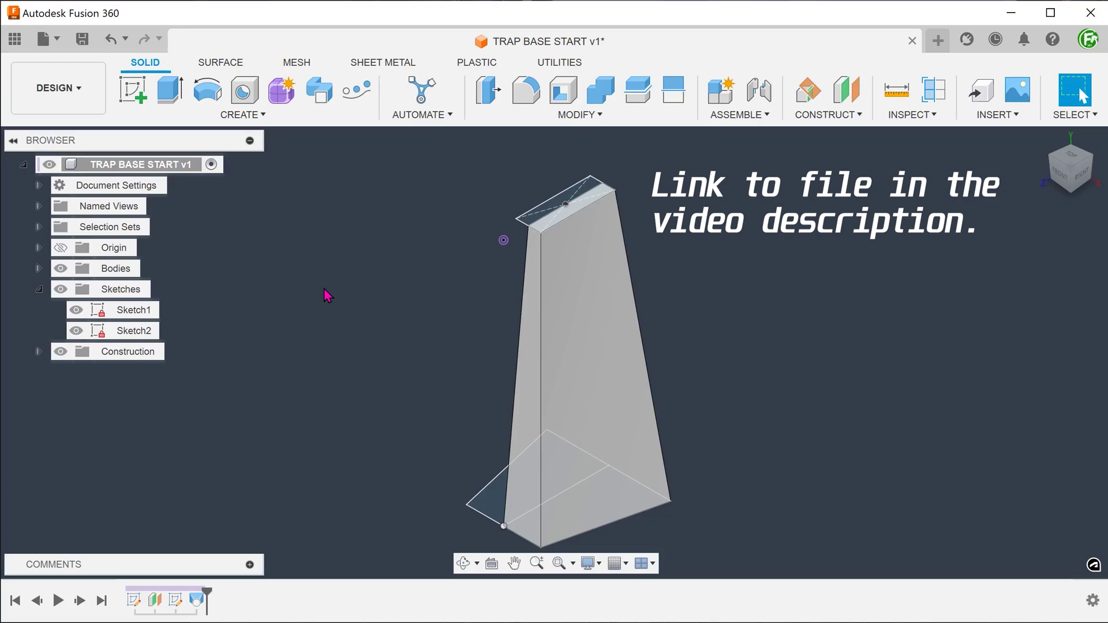
pyautogui.click(556, 361)
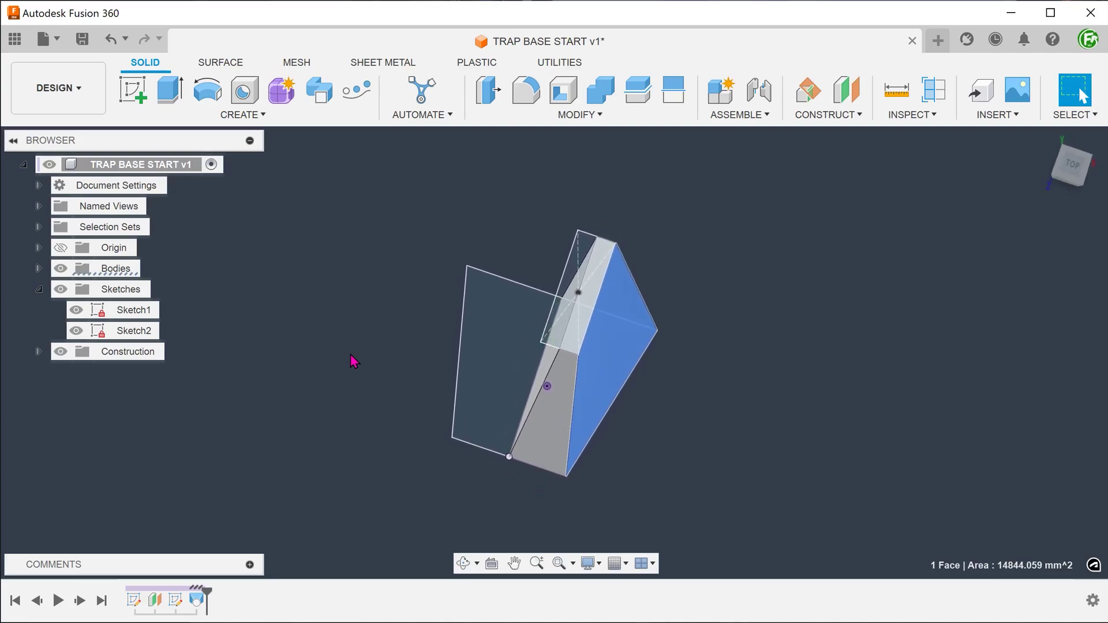
pyautogui.click(350, 263)
pyautogui.click(1042, 138)
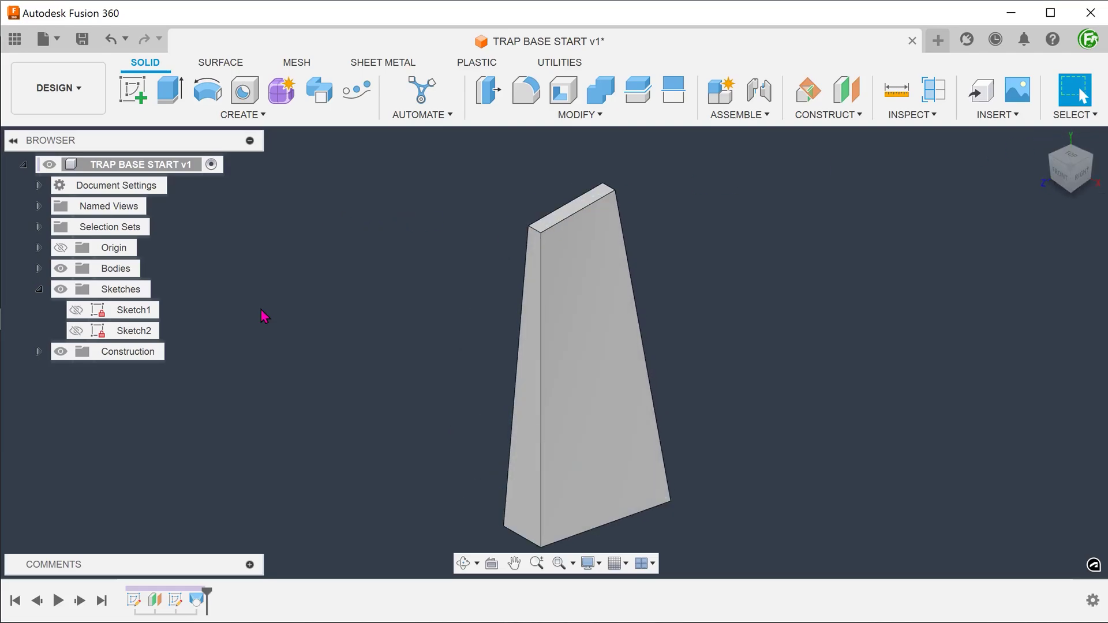
# Step: Start a fillet and give the short rear edges at the lofted body's upper and lower corners a 15 mm radius
pyautogui.press('f')
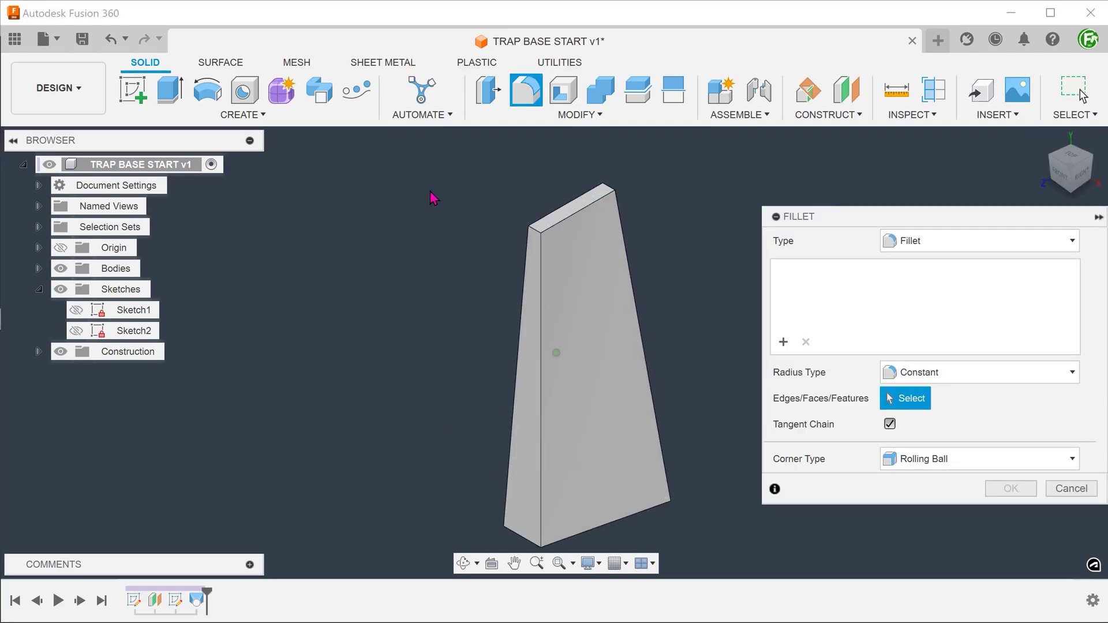
pyautogui.moveTo(404, 190)
pyautogui.keyDown('shift'); pyautogui.mouseDown(button='middle')
pyautogui.moveTo(366, 179)
pyautogui.moveTo(387, 199)
pyautogui.mouseUp(button='middle'); pyautogui.keyUp('shift')
pyautogui.keyDown('shift'); pyautogui.moveTo(553, 182); pyautogui.dragTo(536, 184, button='middle'); pyautogui.keyUp('shift')
pyautogui.click(536, 185)
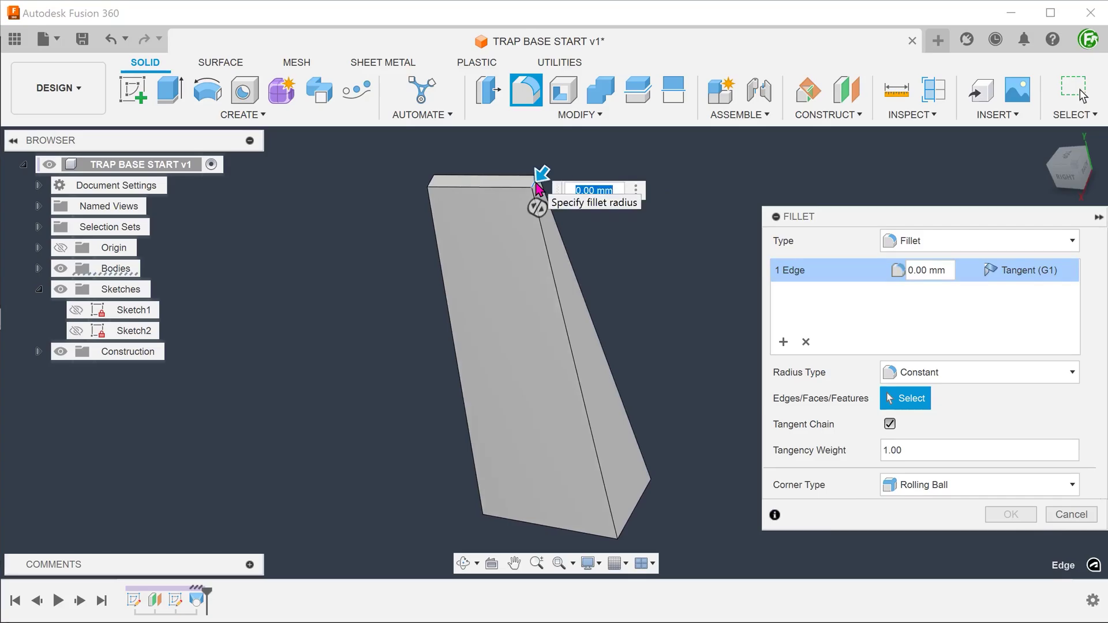
pyautogui.keyDown('shift'); pyautogui.moveTo(629, 332); pyautogui.dragTo(621, 479, button='middle'); pyautogui.keyUp('shift')
pyautogui.click(621, 480)
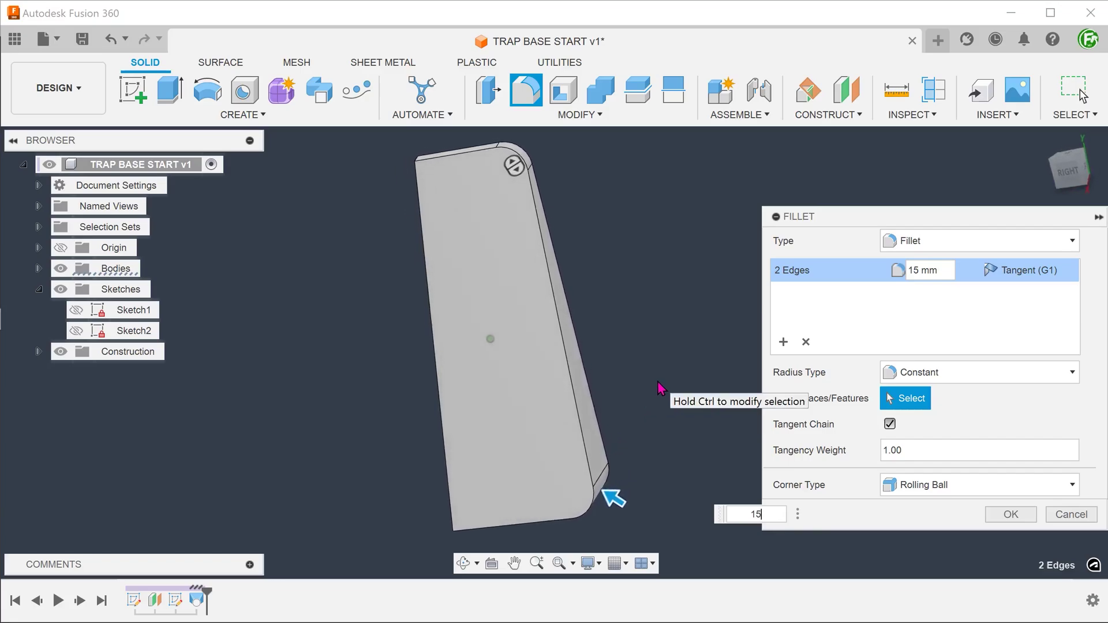
# Step: Add a second fillet set with a 6 mm radius on the long front corner edge and finish the fillet
pyautogui.click(793, 346)
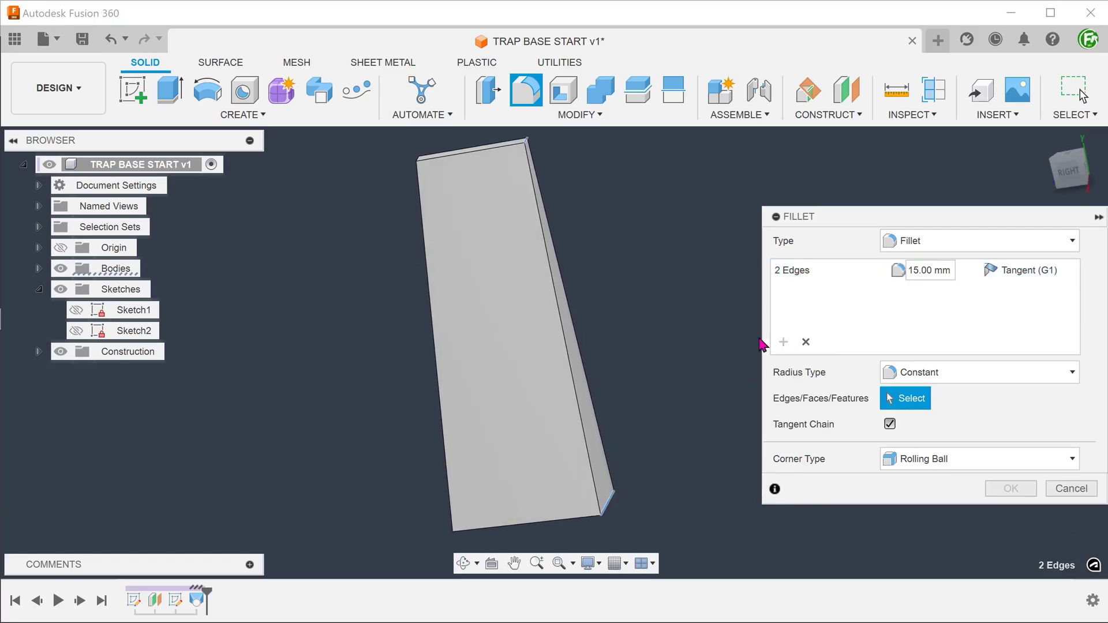
pyautogui.keyDown('shift'); pyautogui.moveTo(355, 344); pyautogui.dragTo(324, 297, button='middle'); pyautogui.keyUp('shift')
pyautogui.click(476, 282)
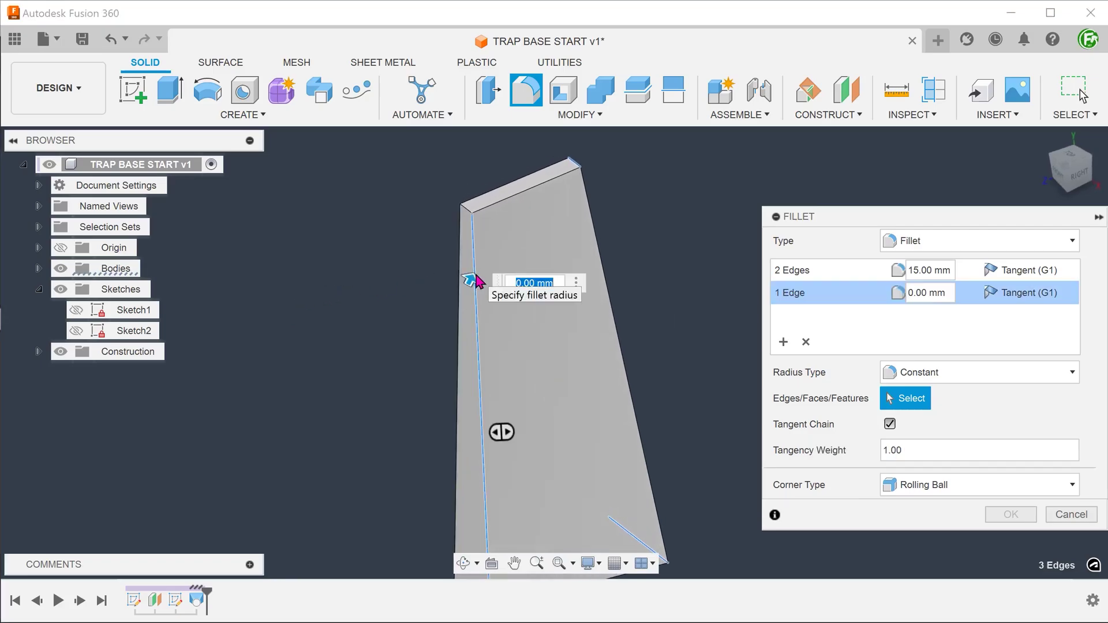
pyautogui.write('6')
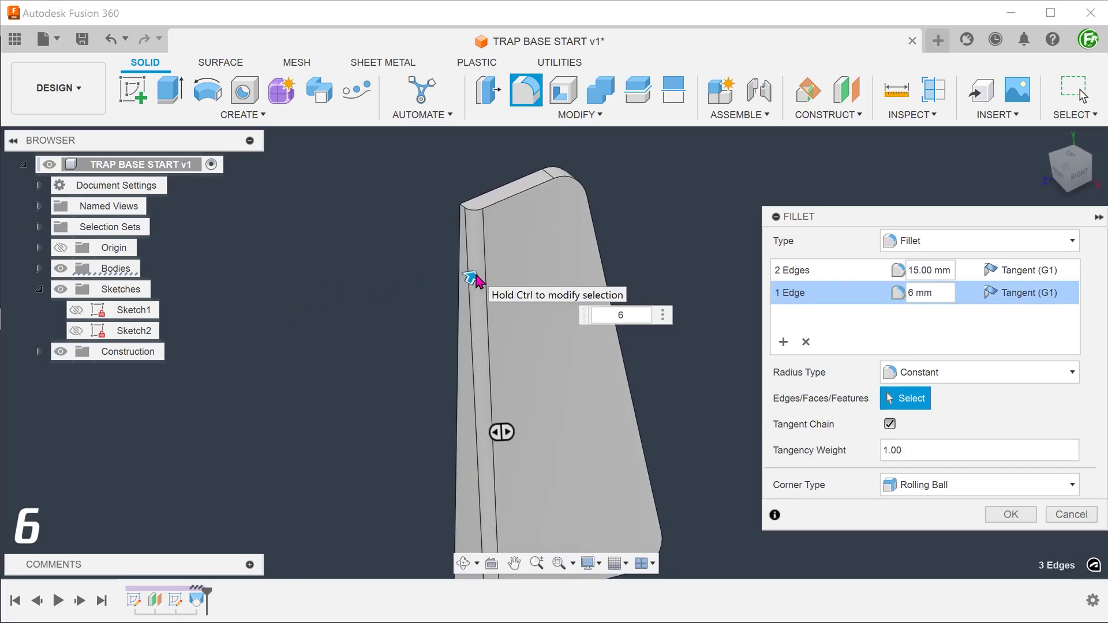
pyautogui.keyDown('shift'); pyautogui.moveTo(698, 259); pyautogui.dragTo(718, 284, button='middle'); pyautogui.keyUp('shift')
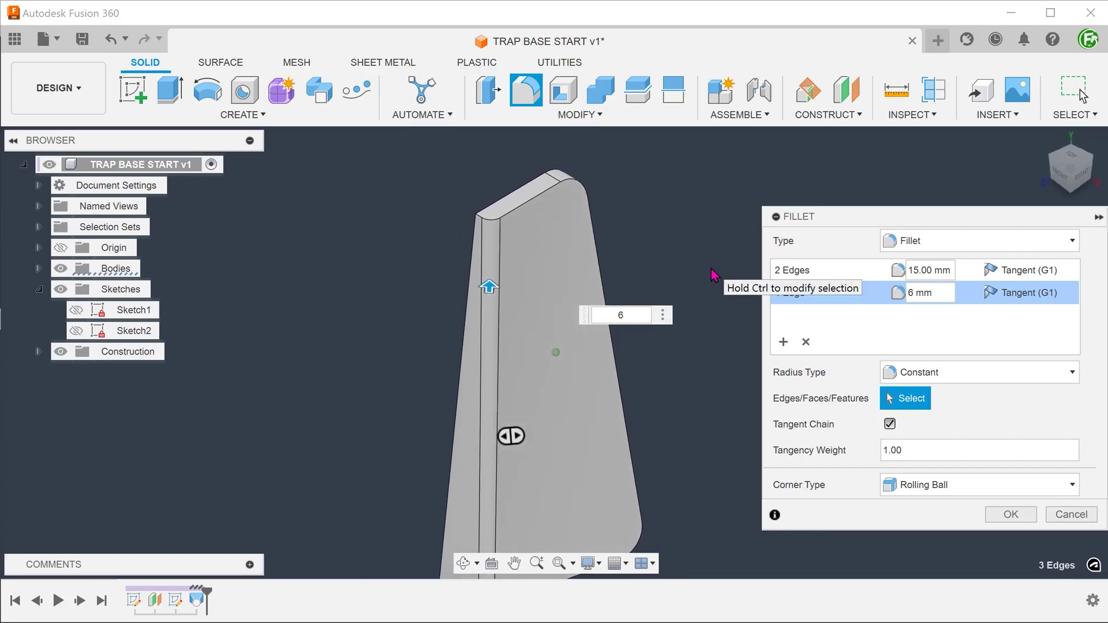
pyautogui.click(989, 514)
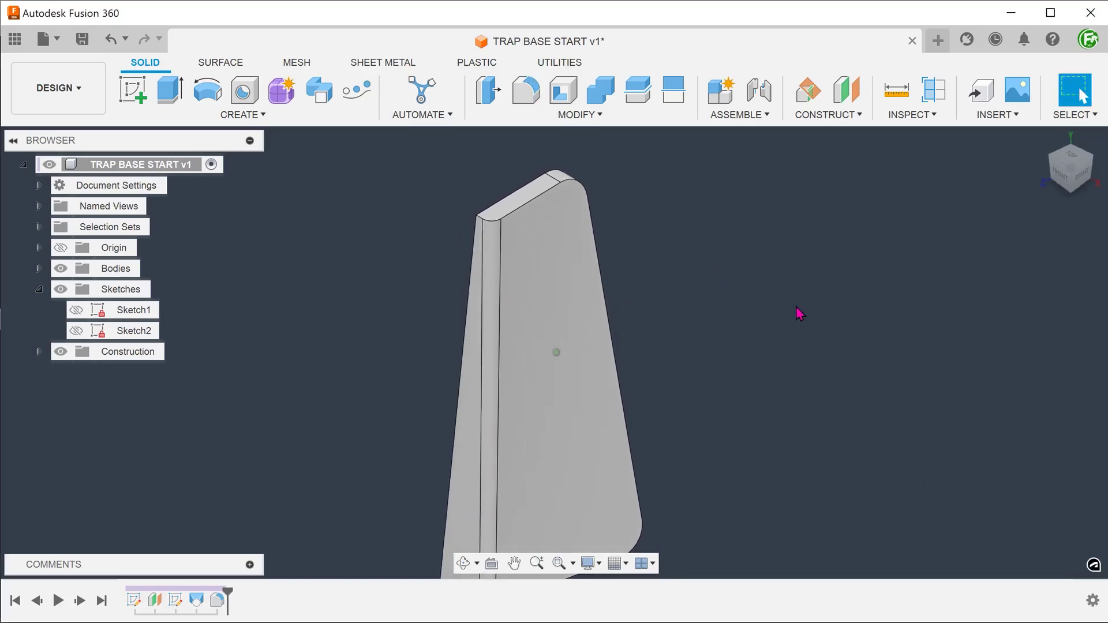
pyautogui.keyDown('shift'); pyautogui.moveTo(800, 312); pyautogui.dragTo(811, 289, button='middle'); pyautogui.keyUp('shift')
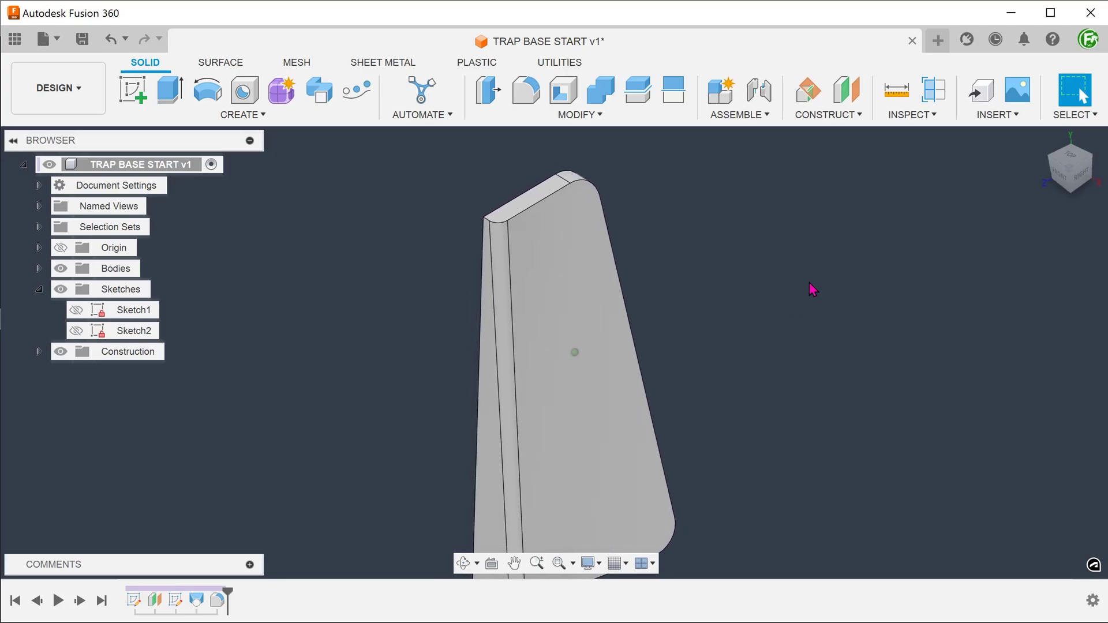
pyautogui.click(1044, 139)
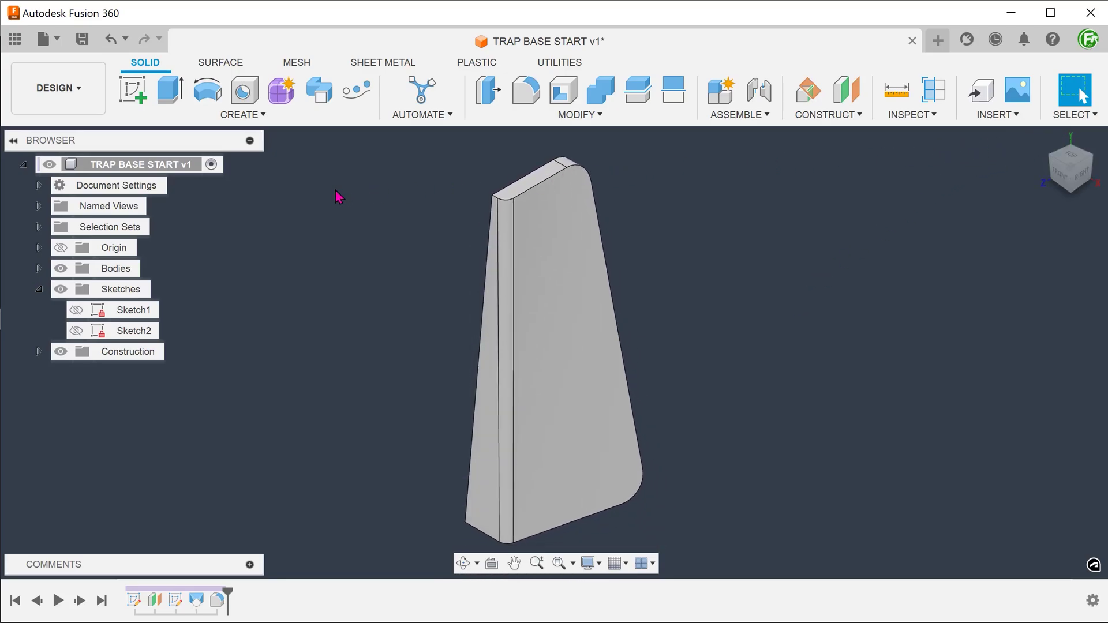
# Step: Create a Normal ruled surface from the chained edges around the angled side face, 25 mm wide at 45 degrees, as a new body
pyautogui.click(221, 64)
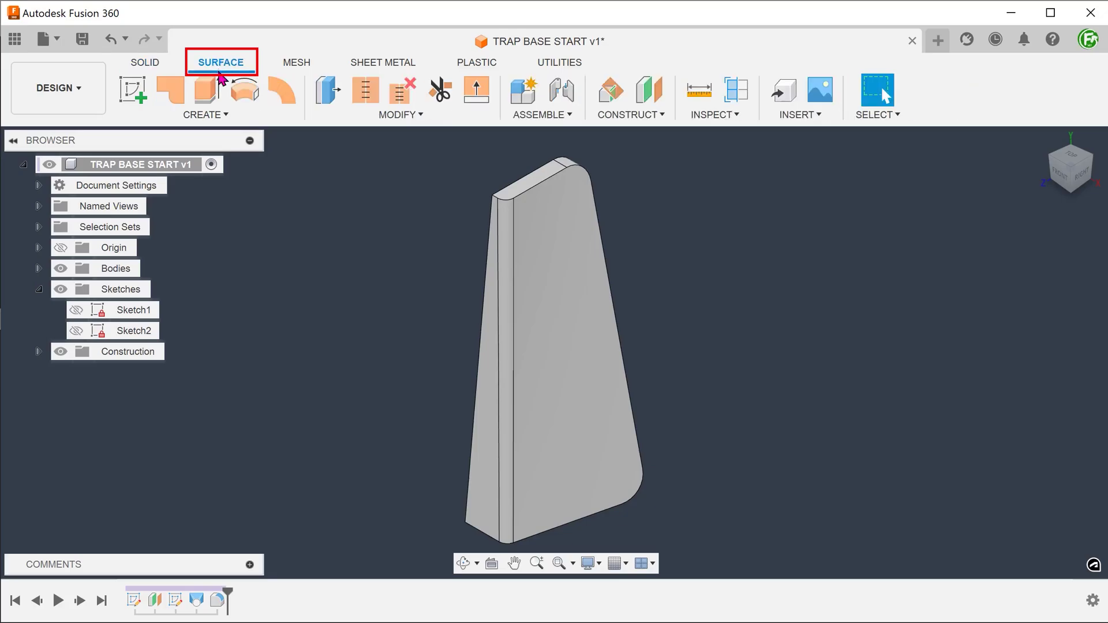
pyautogui.click(217, 114)
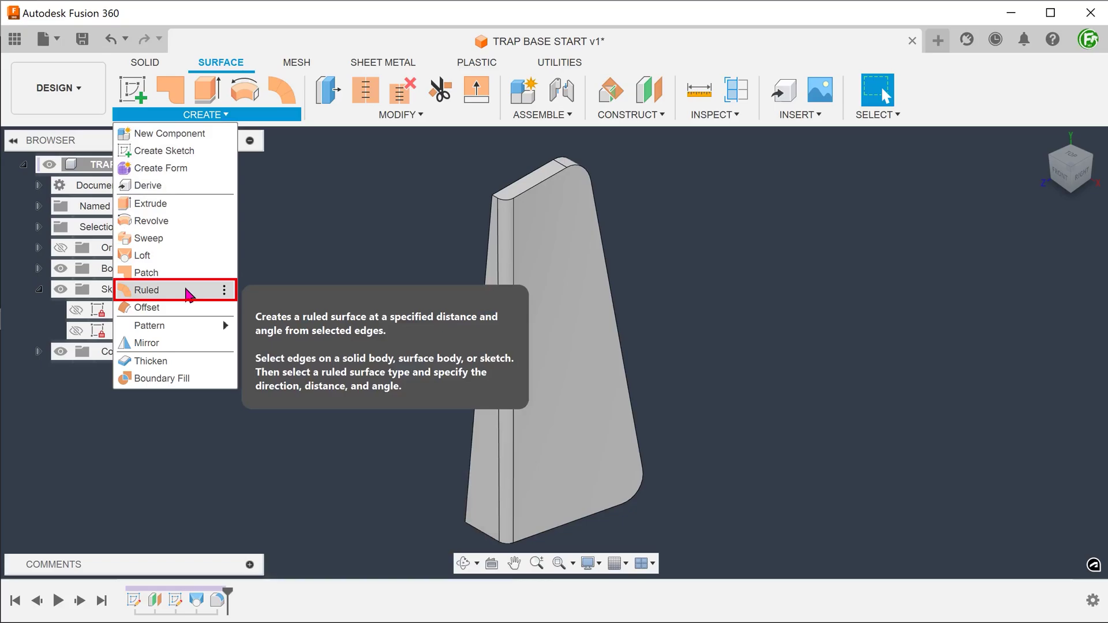
pyautogui.click(188, 292)
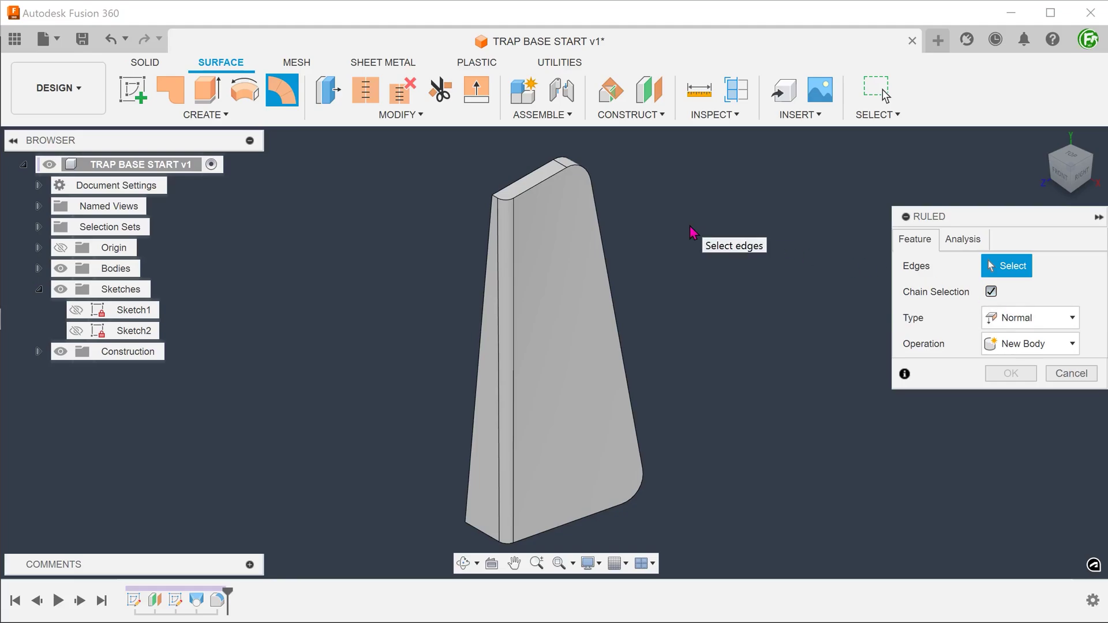
pyautogui.click(543, 195)
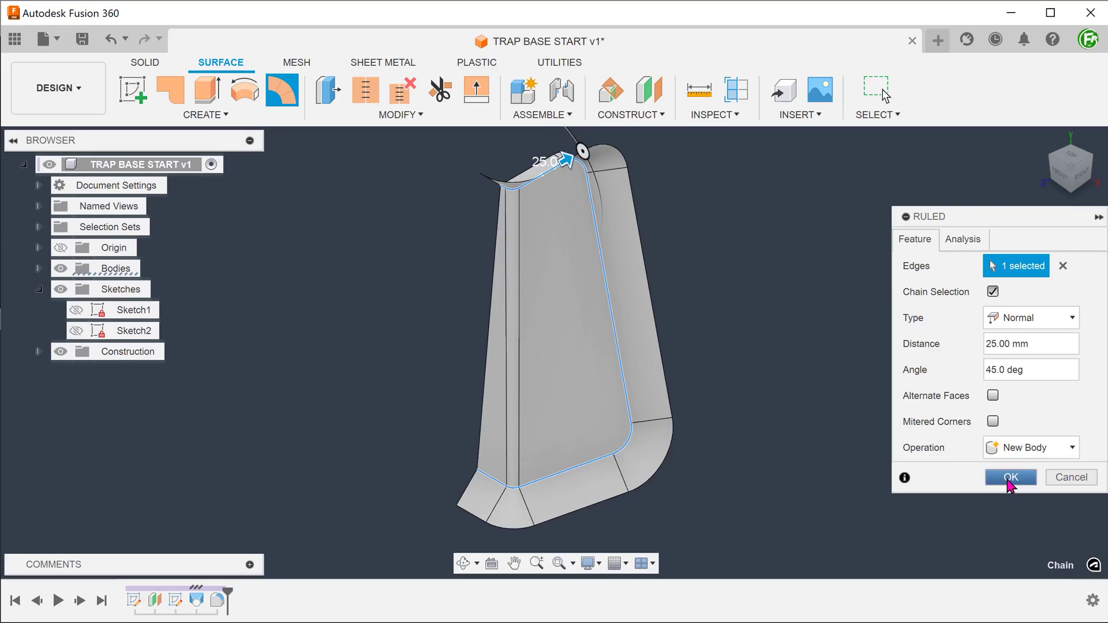
pyautogui.click(1011, 478)
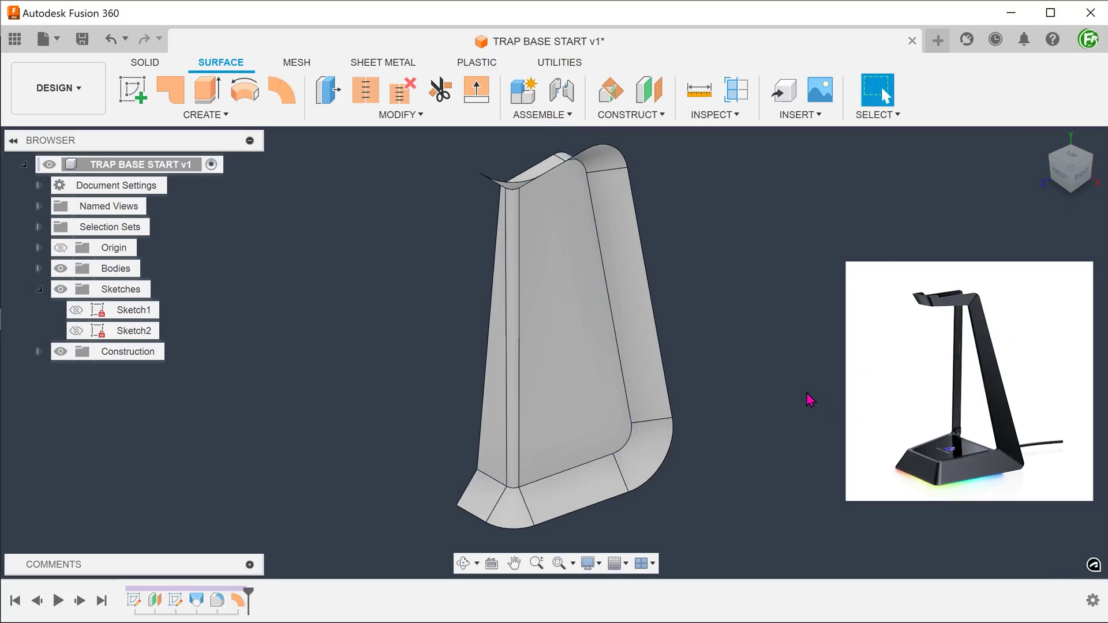
pyautogui.keyDown('shift'); pyautogui.moveTo(801, 396); pyautogui.dragTo(664, 508, button='middle'); pyautogui.keyUp('shift')
# Step: Expand the bodies list and thicken the ruled surface body by 2 mm on one side as a new body
pyautogui.click(38, 269)
pyautogui.click(139, 310)
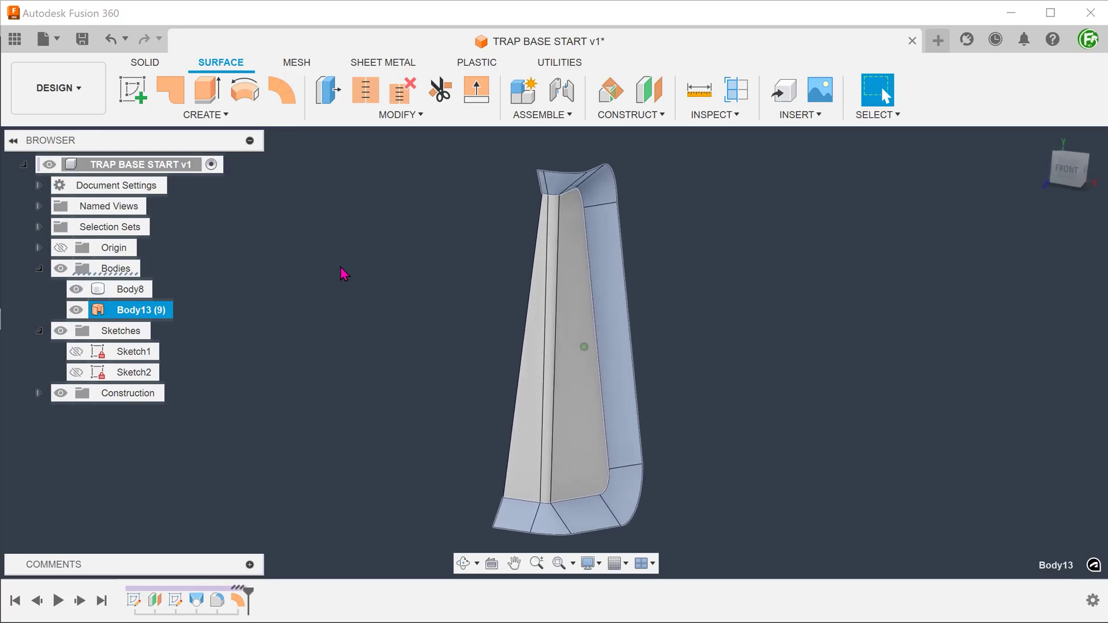
pyautogui.click(341, 246)
pyautogui.click(1042, 136)
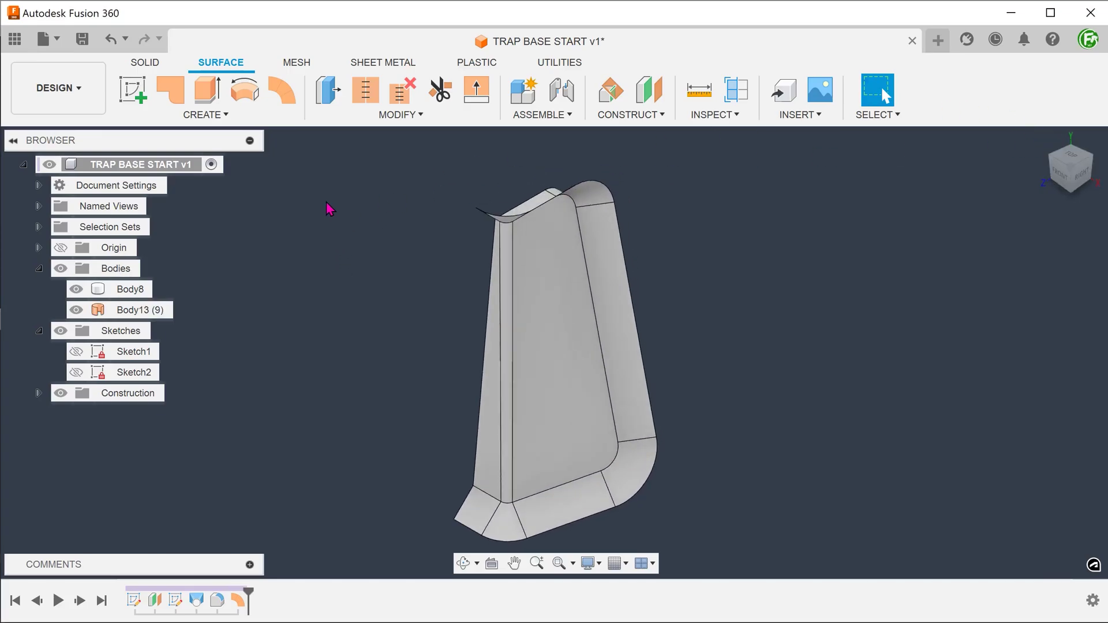
pyautogui.click(224, 115)
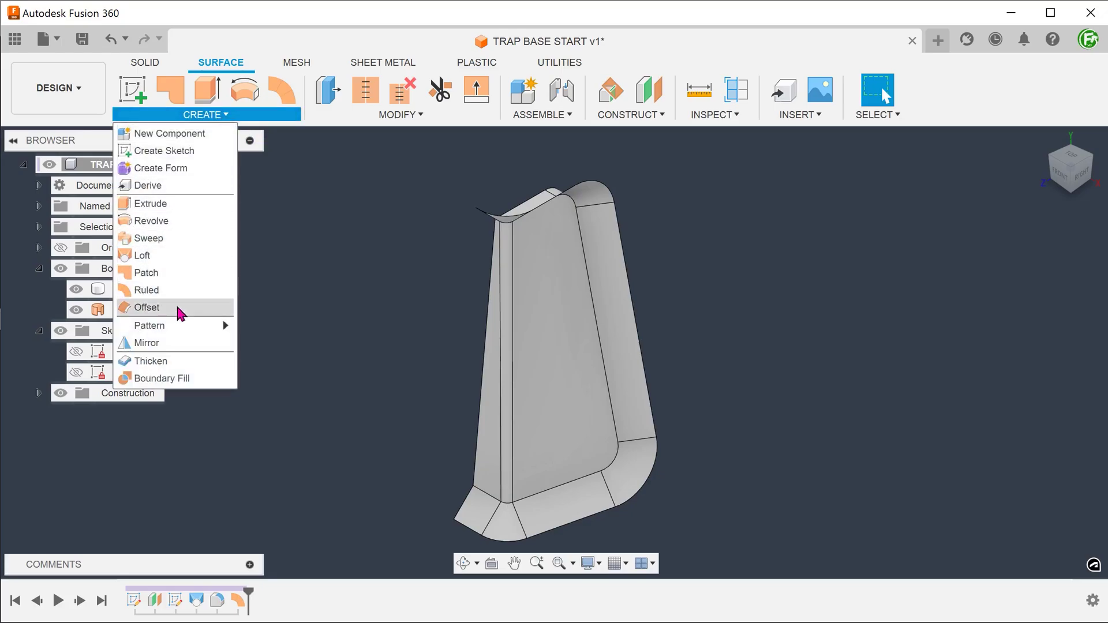
pyautogui.click(202, 362)
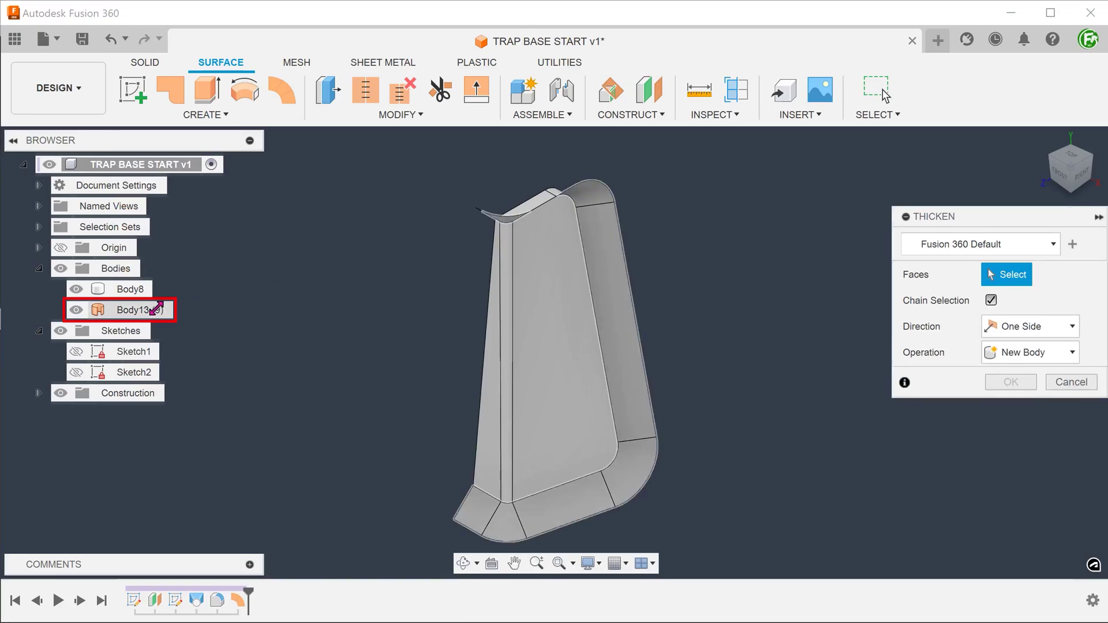
pyautogui.click(149, 310)
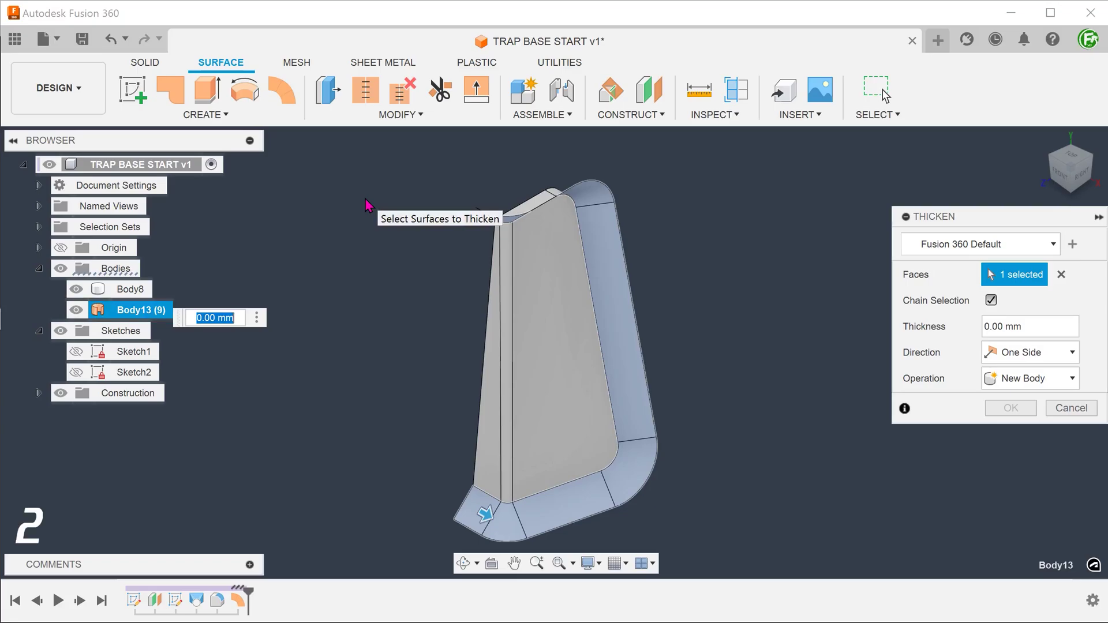
pyautogui.press('Return')
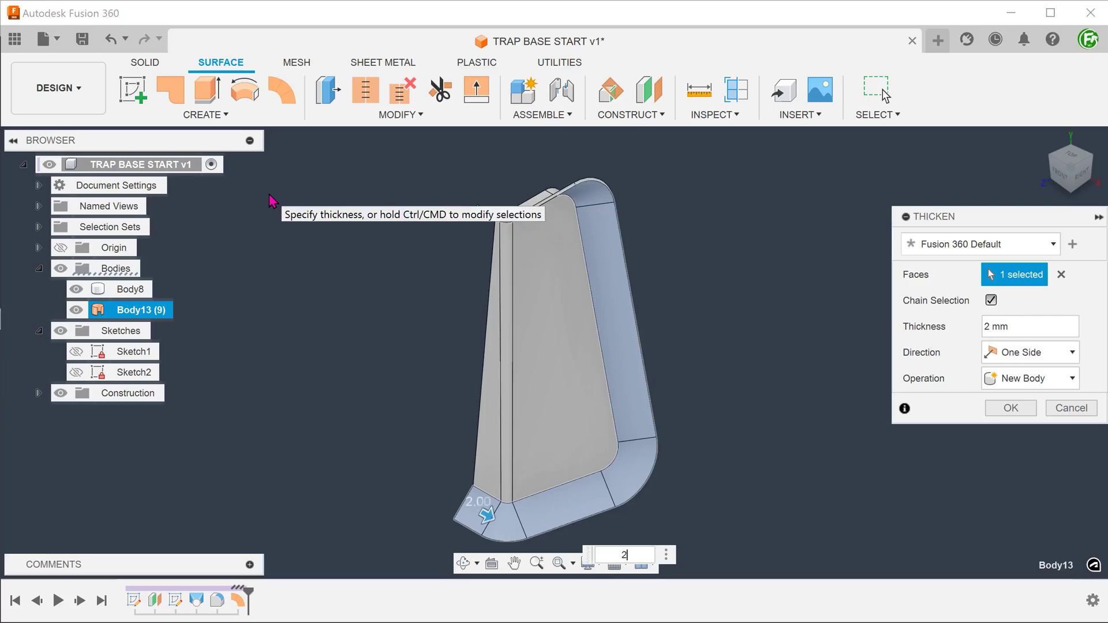
pyautogui.keyDown('shift'); pyautogui.moveTo(269, 194); pyautogui.dragTo(374, 172, button='middle'); pyautogui.keyUp('shift')
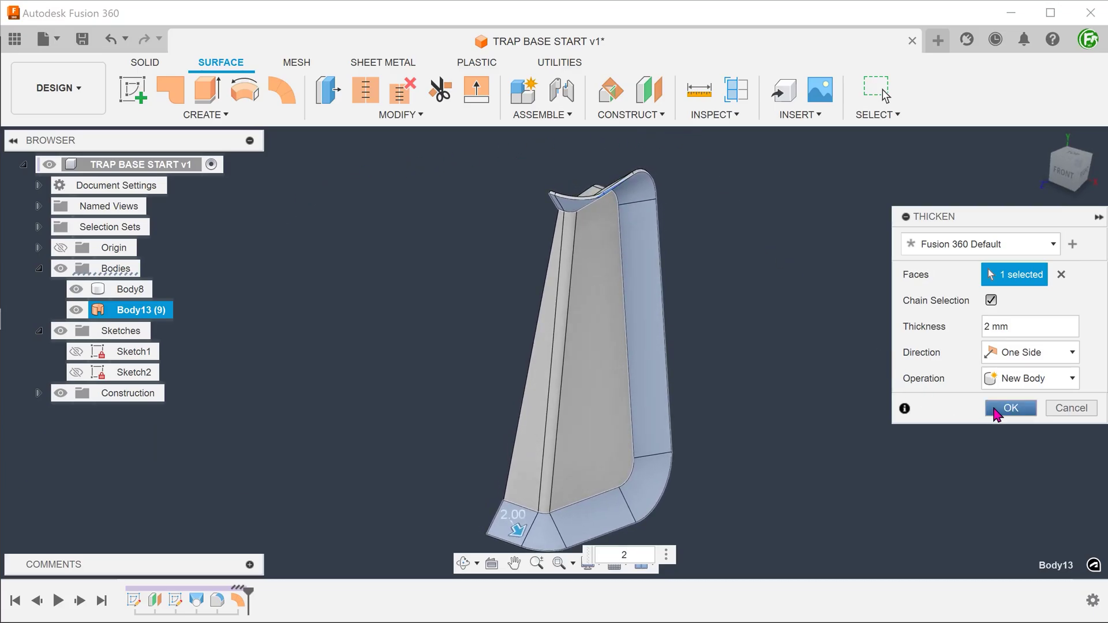
pyautogui.click(994, 408)
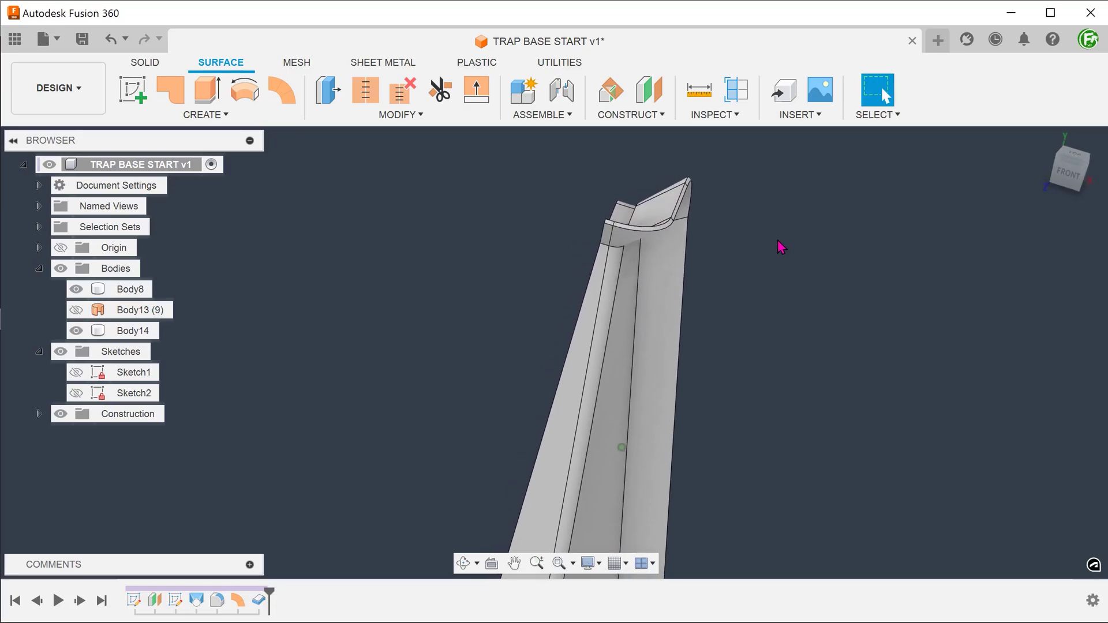
pyautogui.click(1041, 142)
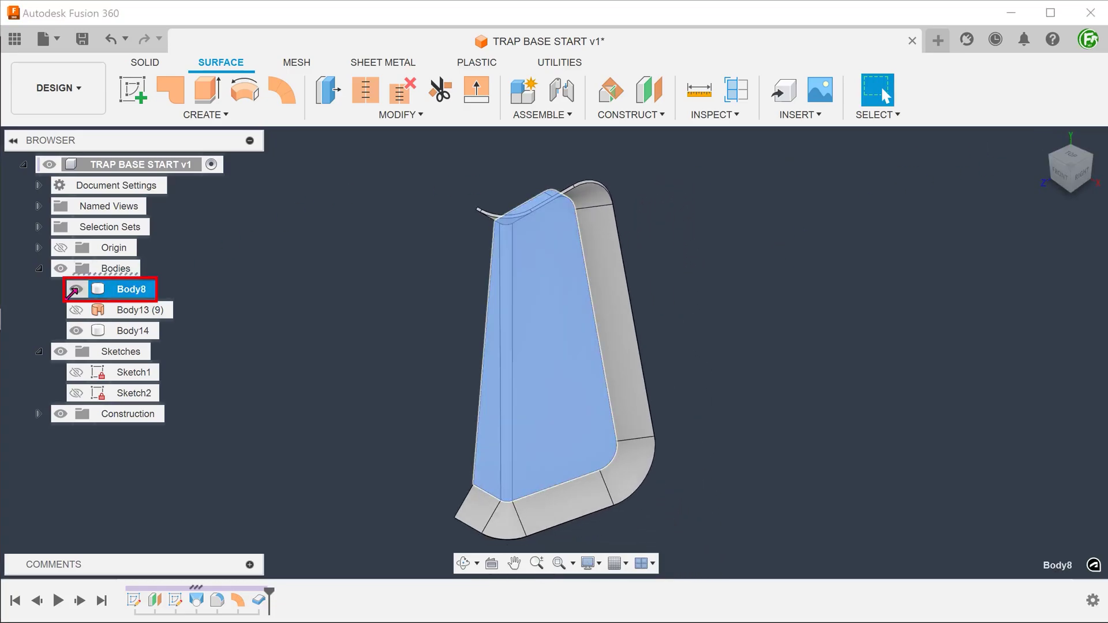
# Step: Hide the lofted solid and mirror the thickened strip across the vertical centre origin plane with the Join operation
pyautogui.click(76, 289)
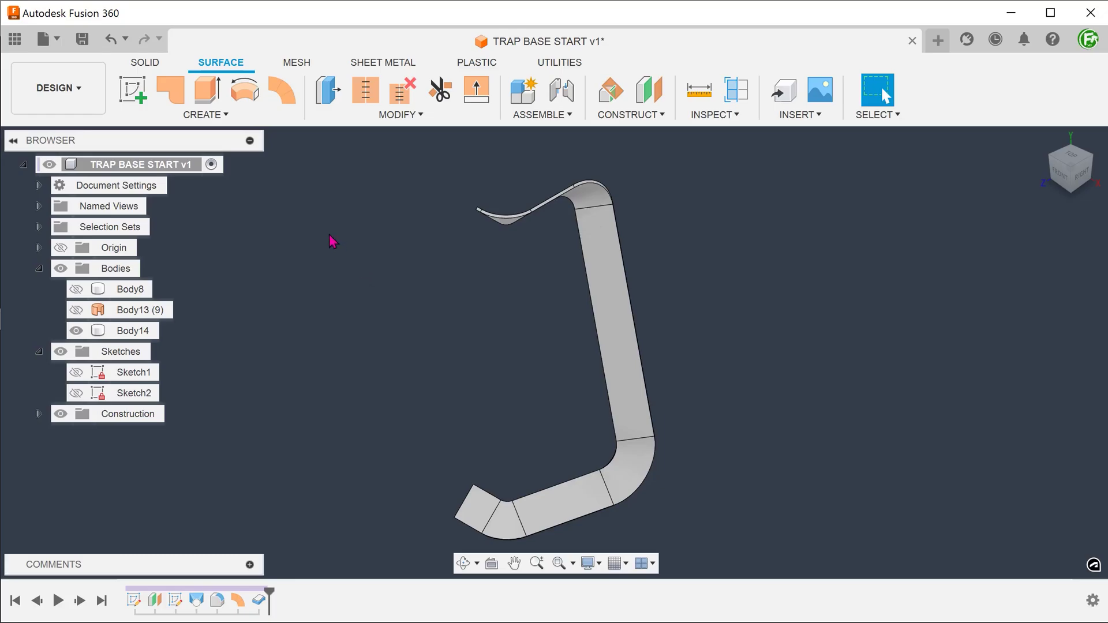
pyautogui.click(203, 114)
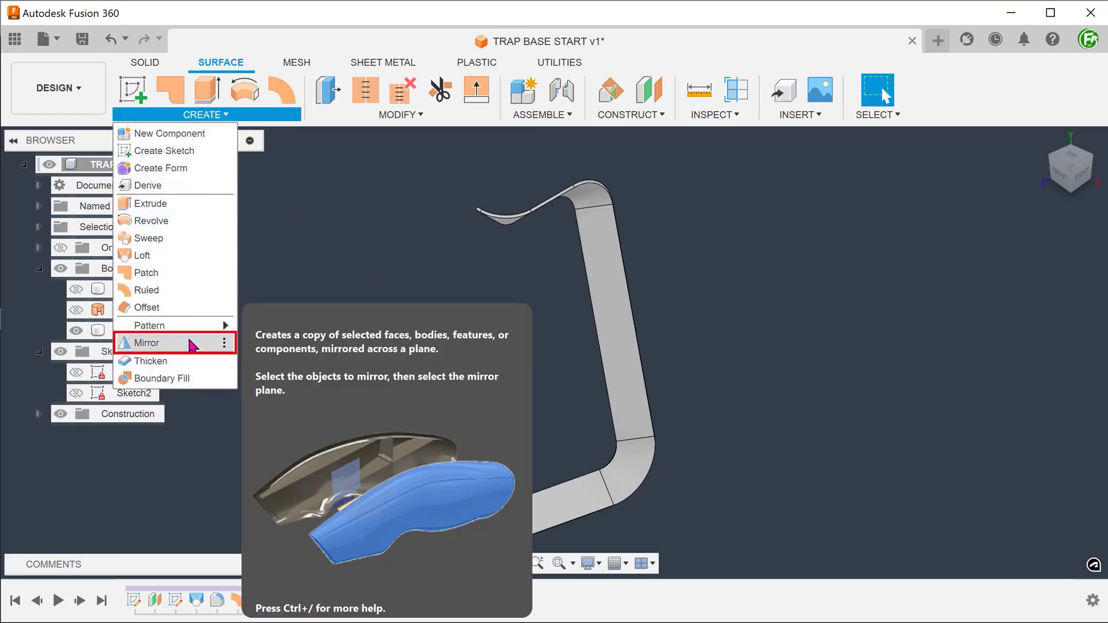
pyautogui.click(192, 345)
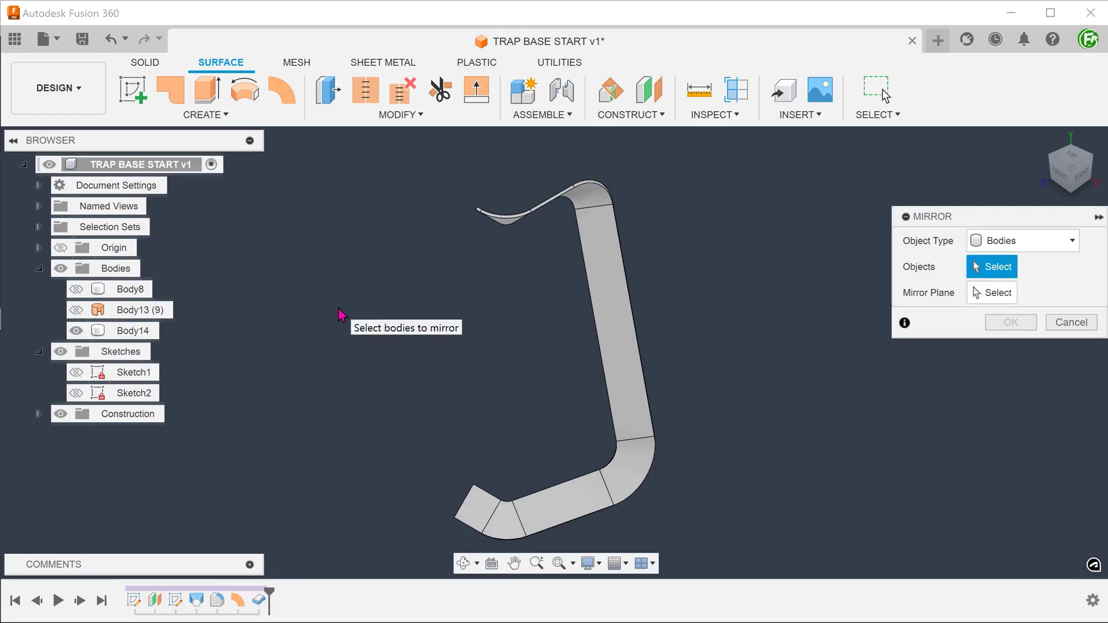
pyautogui.click(606, 269)
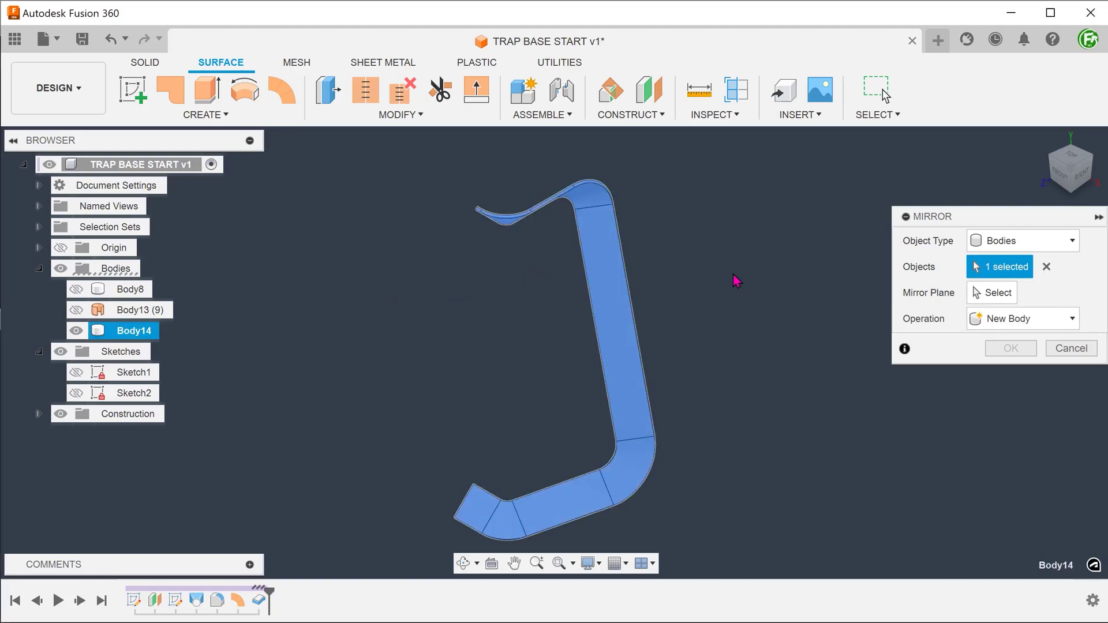
pyautogui.click(989, 295)
pyautogui.click(437, 446)
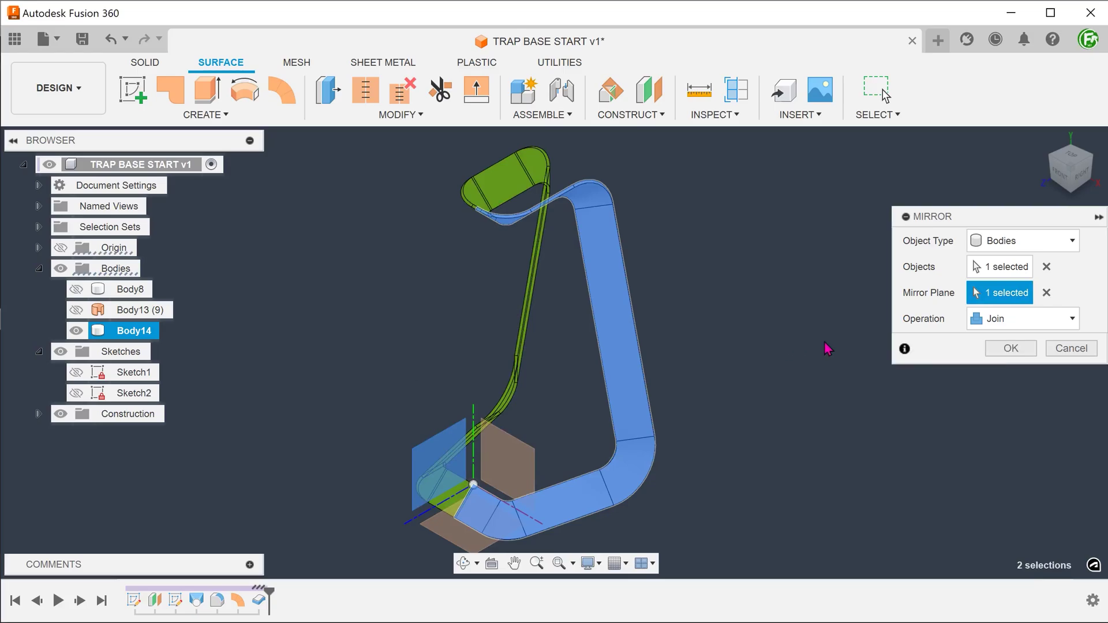
pyautogui.click(1004, 350)
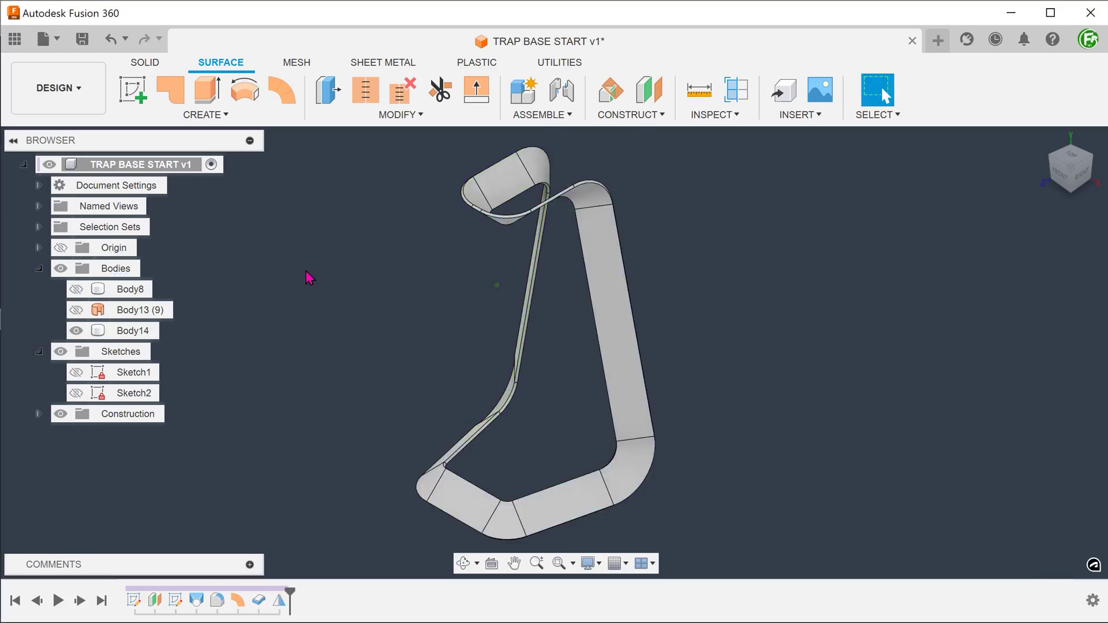
# Step: Show the lofted solid body again alongside the mirrored frame
pyautogui.keyDown('shift'); pyautogui.moveTo(306, 271); pyautogui.dragTo(306, 275, button='middle'); pyautogui.keyUp('shift')
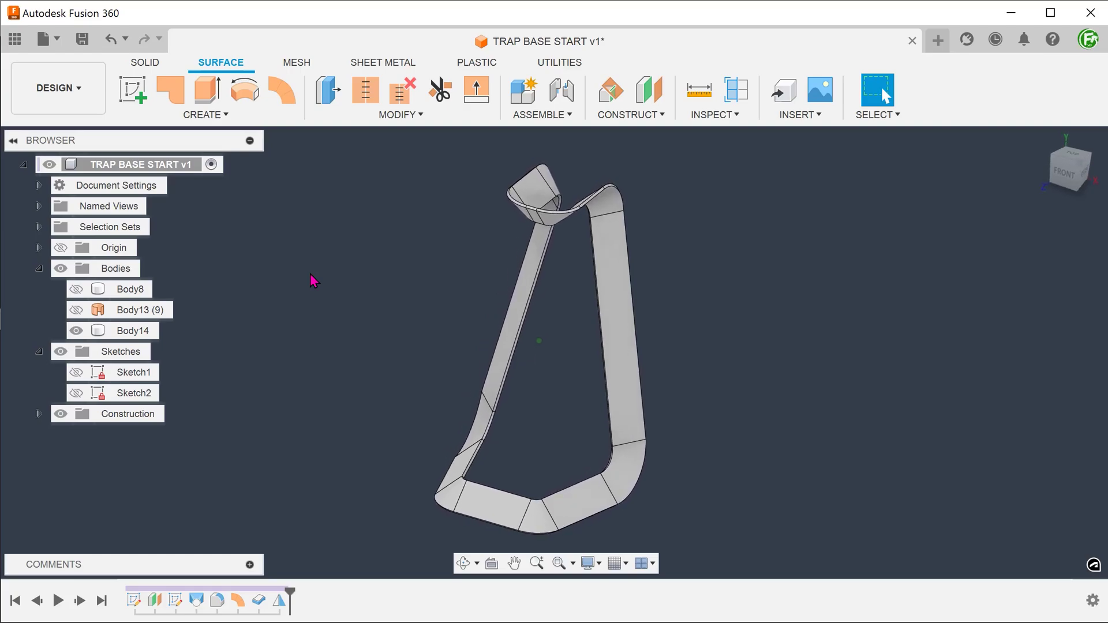
pyautogui.click(76, 289)
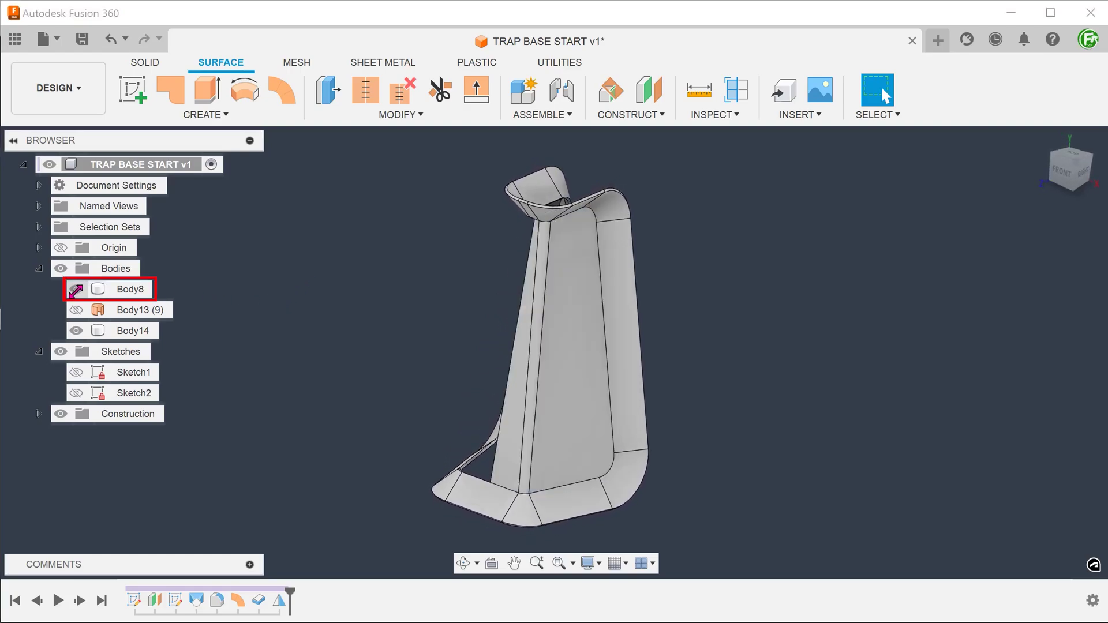